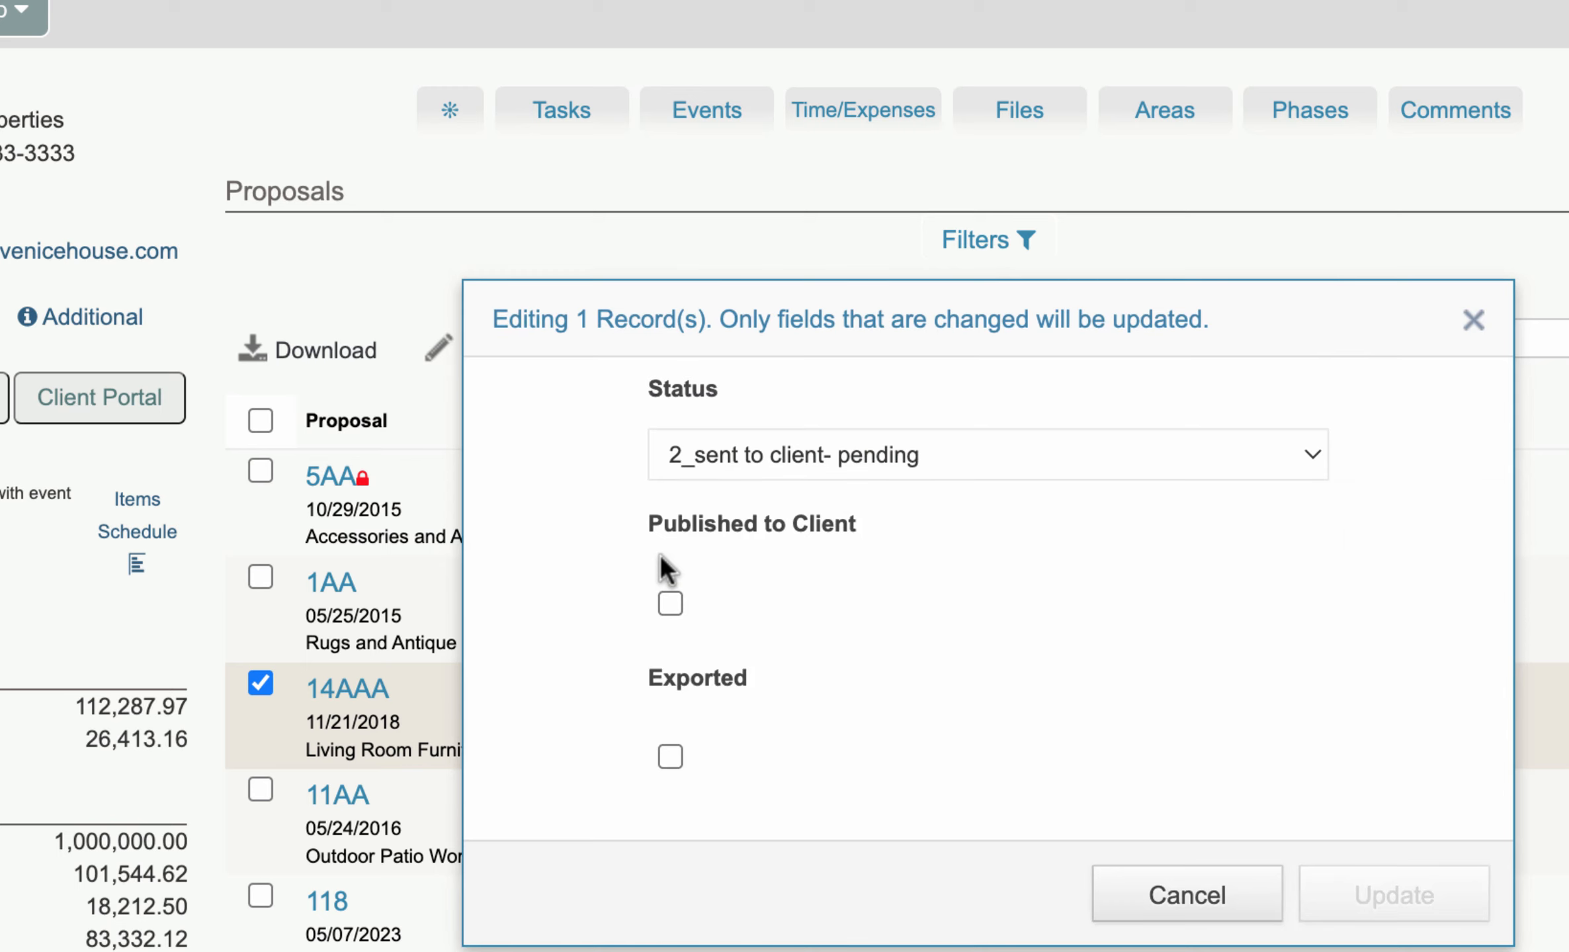
left_click(670, 603)
left_click_drag(648, 521, 880, 523)
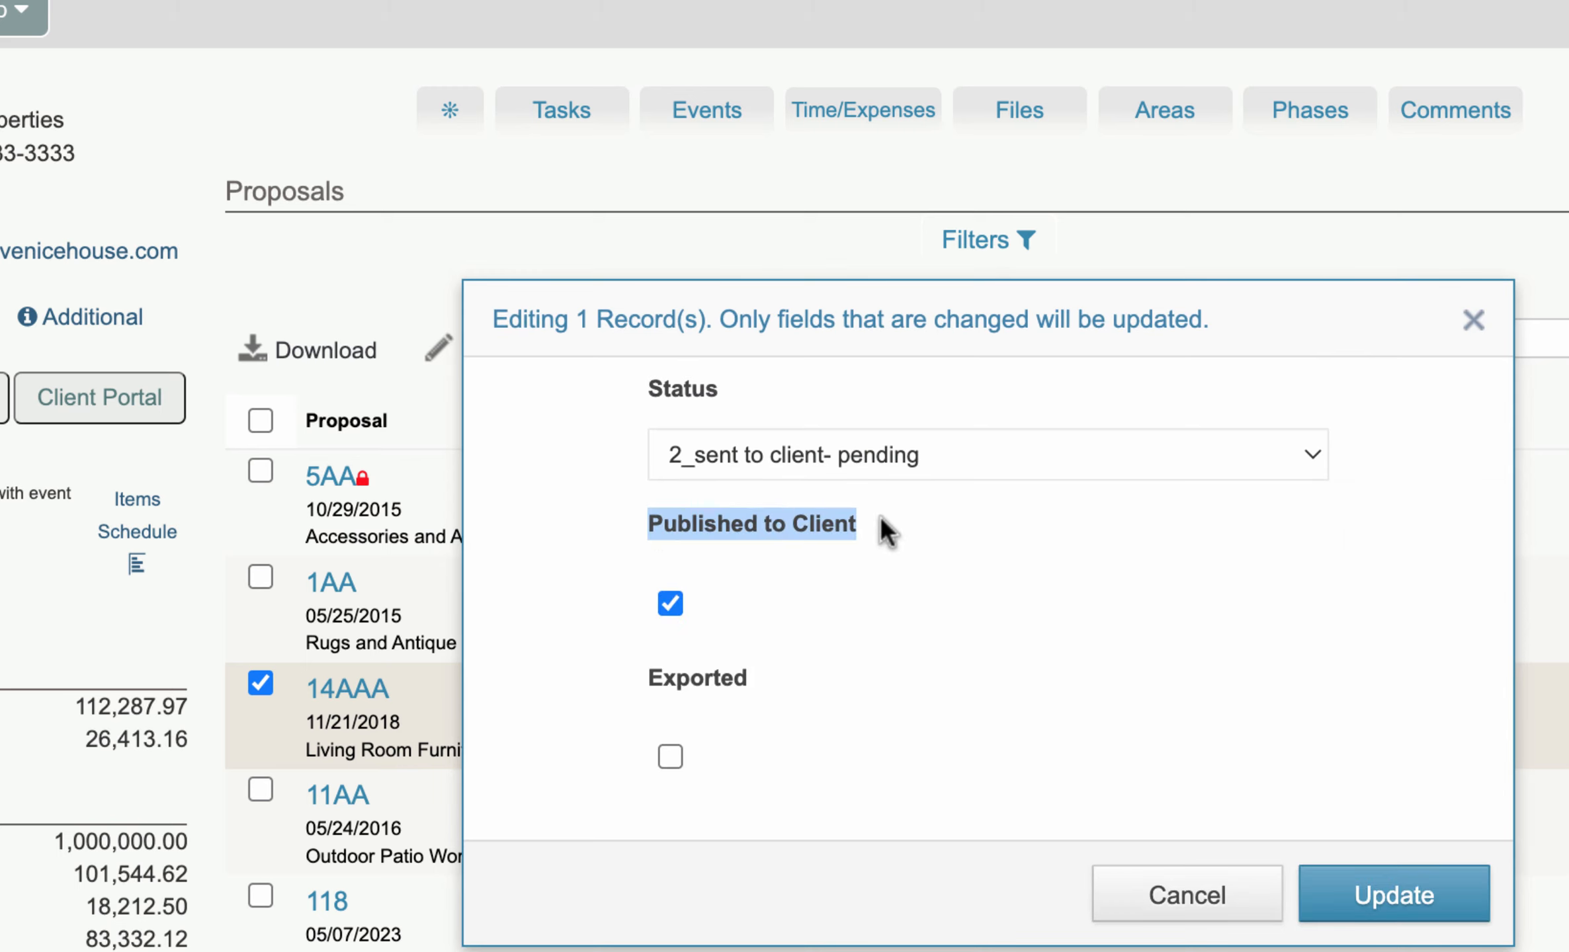
left_click(1226, 895)
left_click(262, 684)
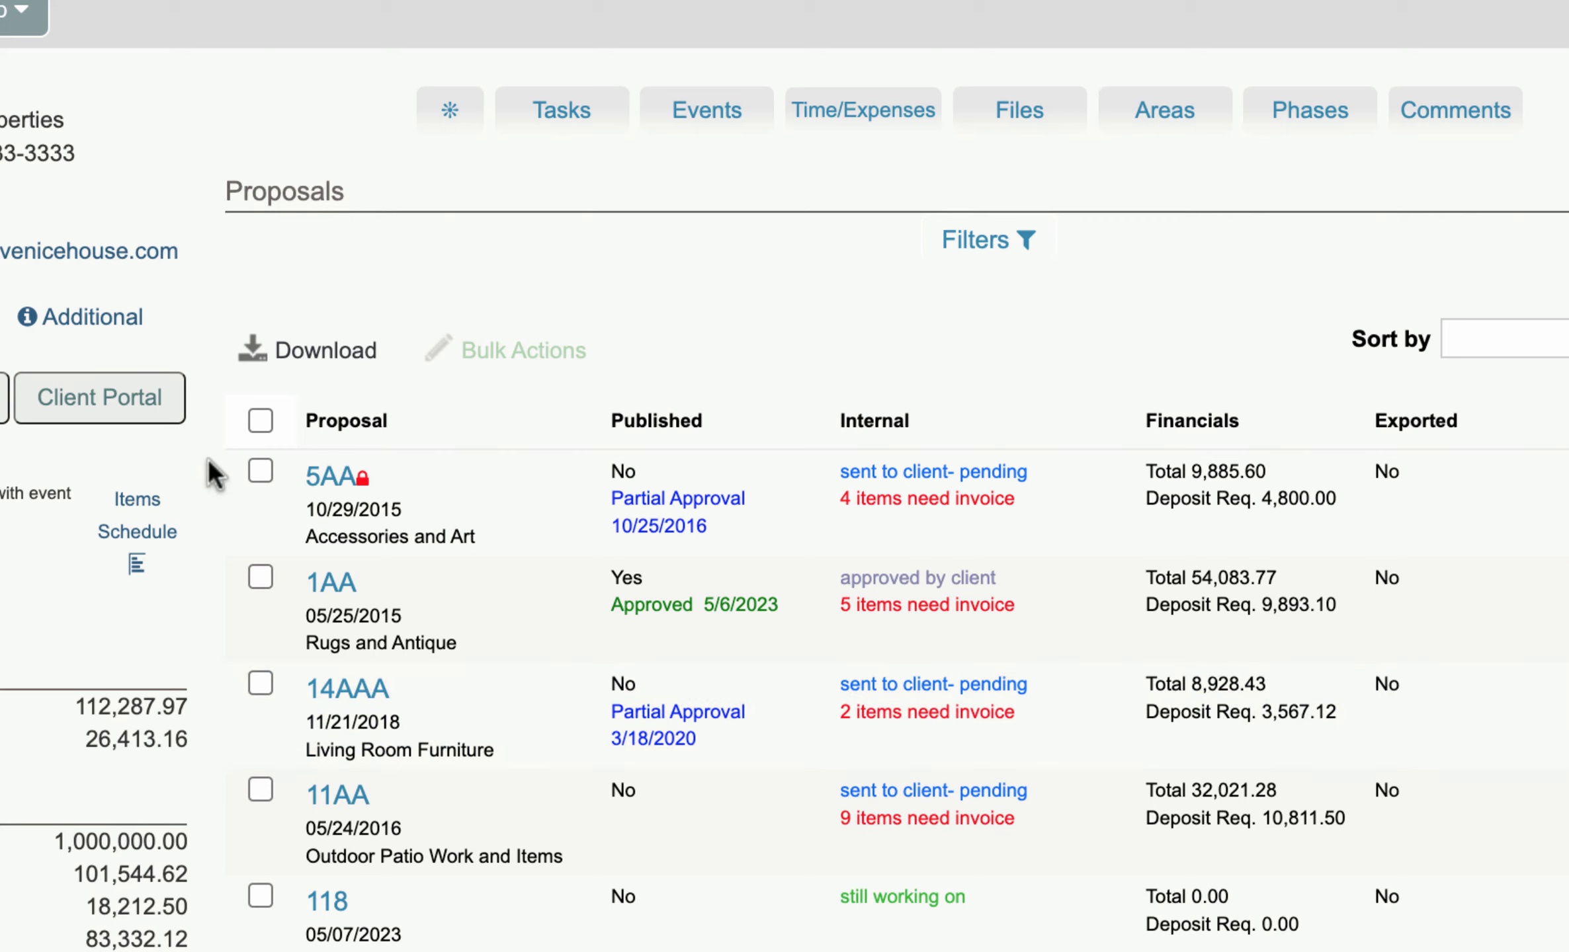
- Go to the project's client portal in designer view and list the proposals that are not published
left_click(94, 409)
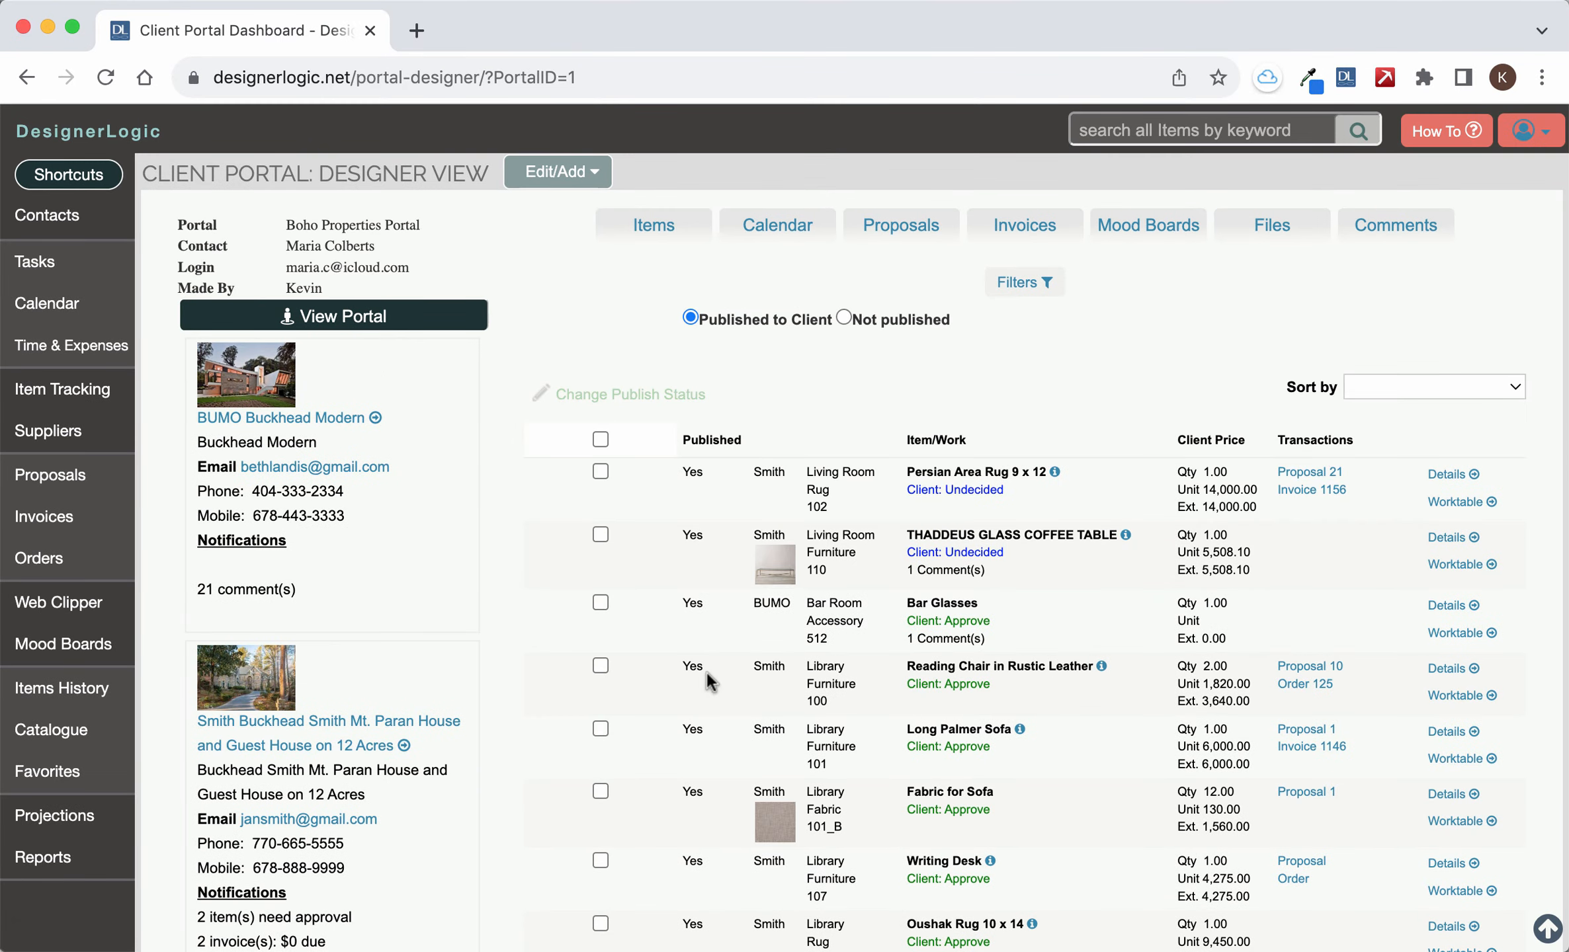
left_click(899, 225)
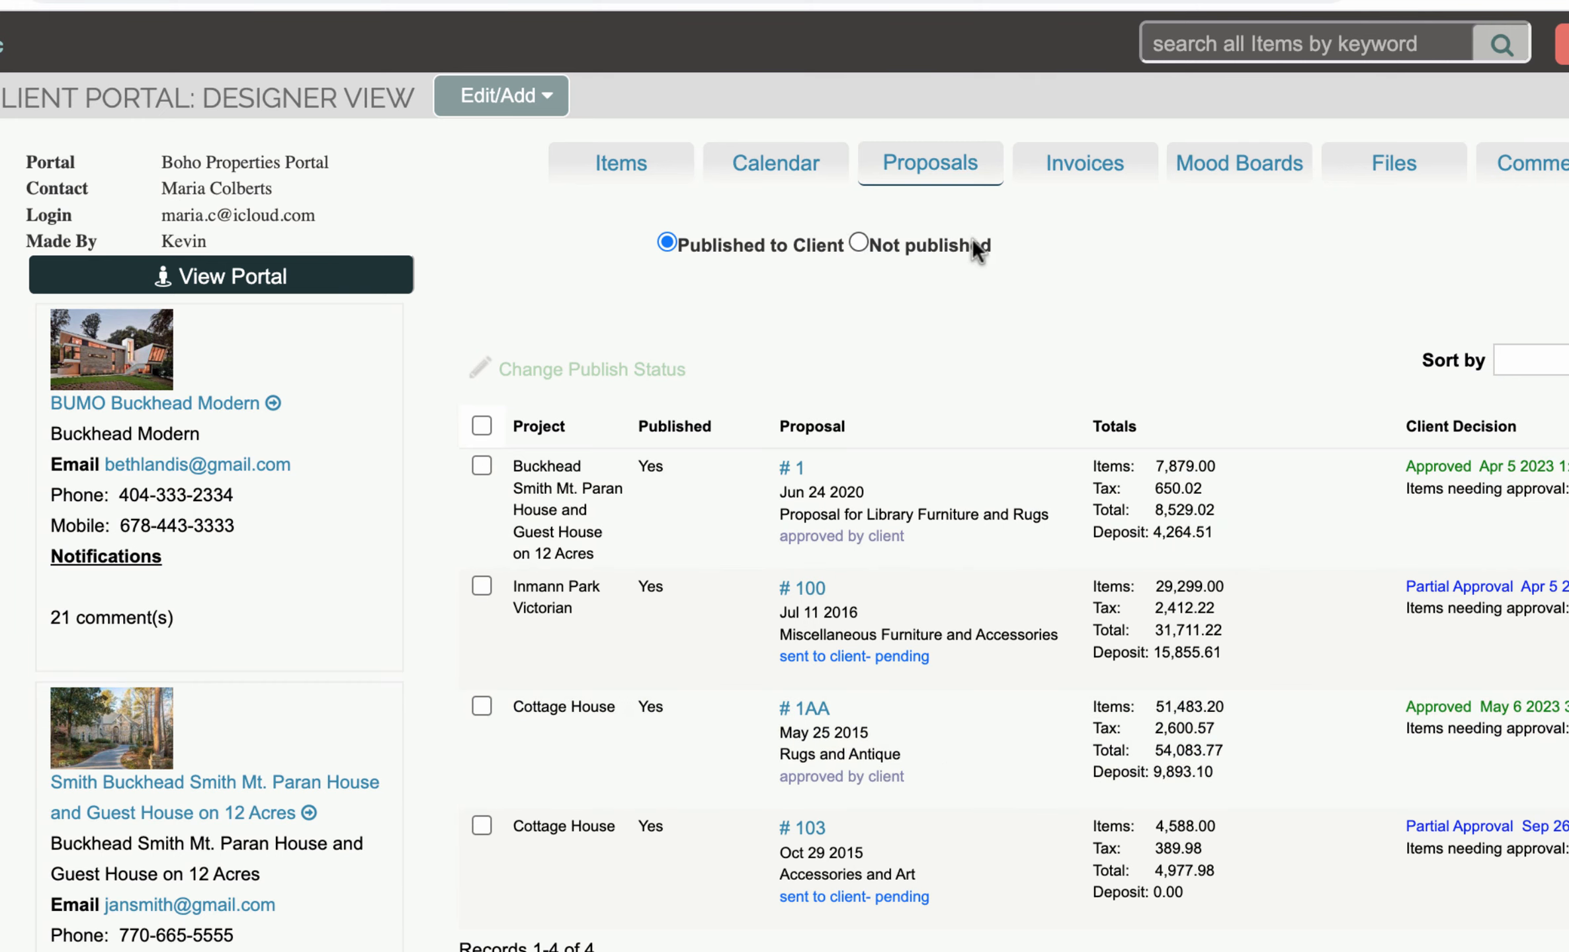
left_click_drag(981, 248, 872, 246)
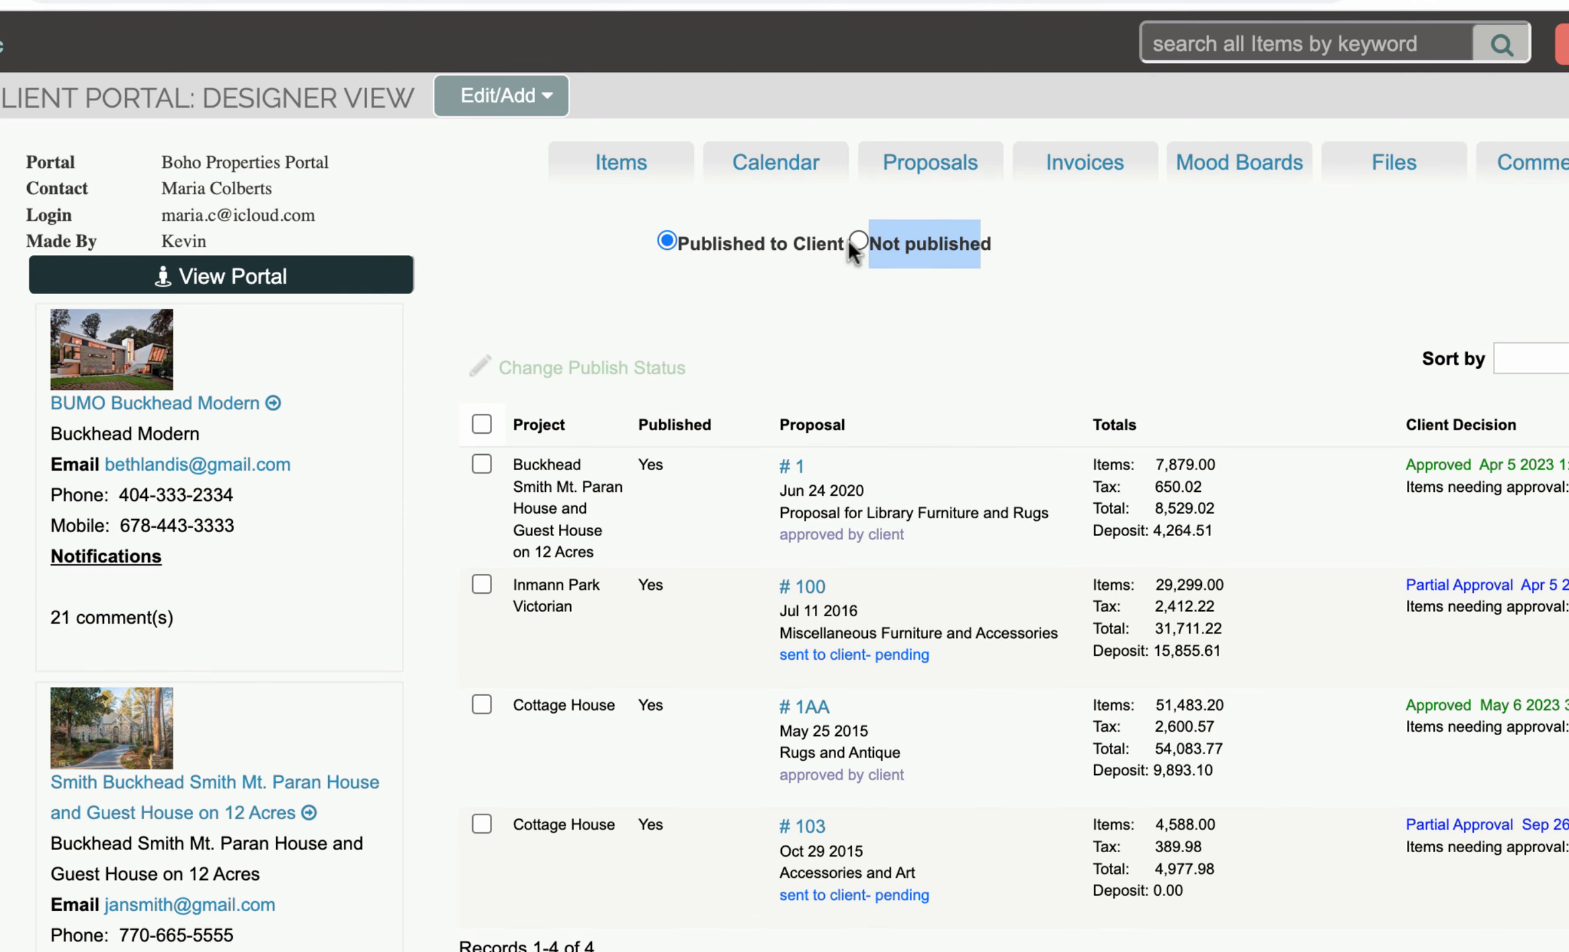
left_click(853, 241)
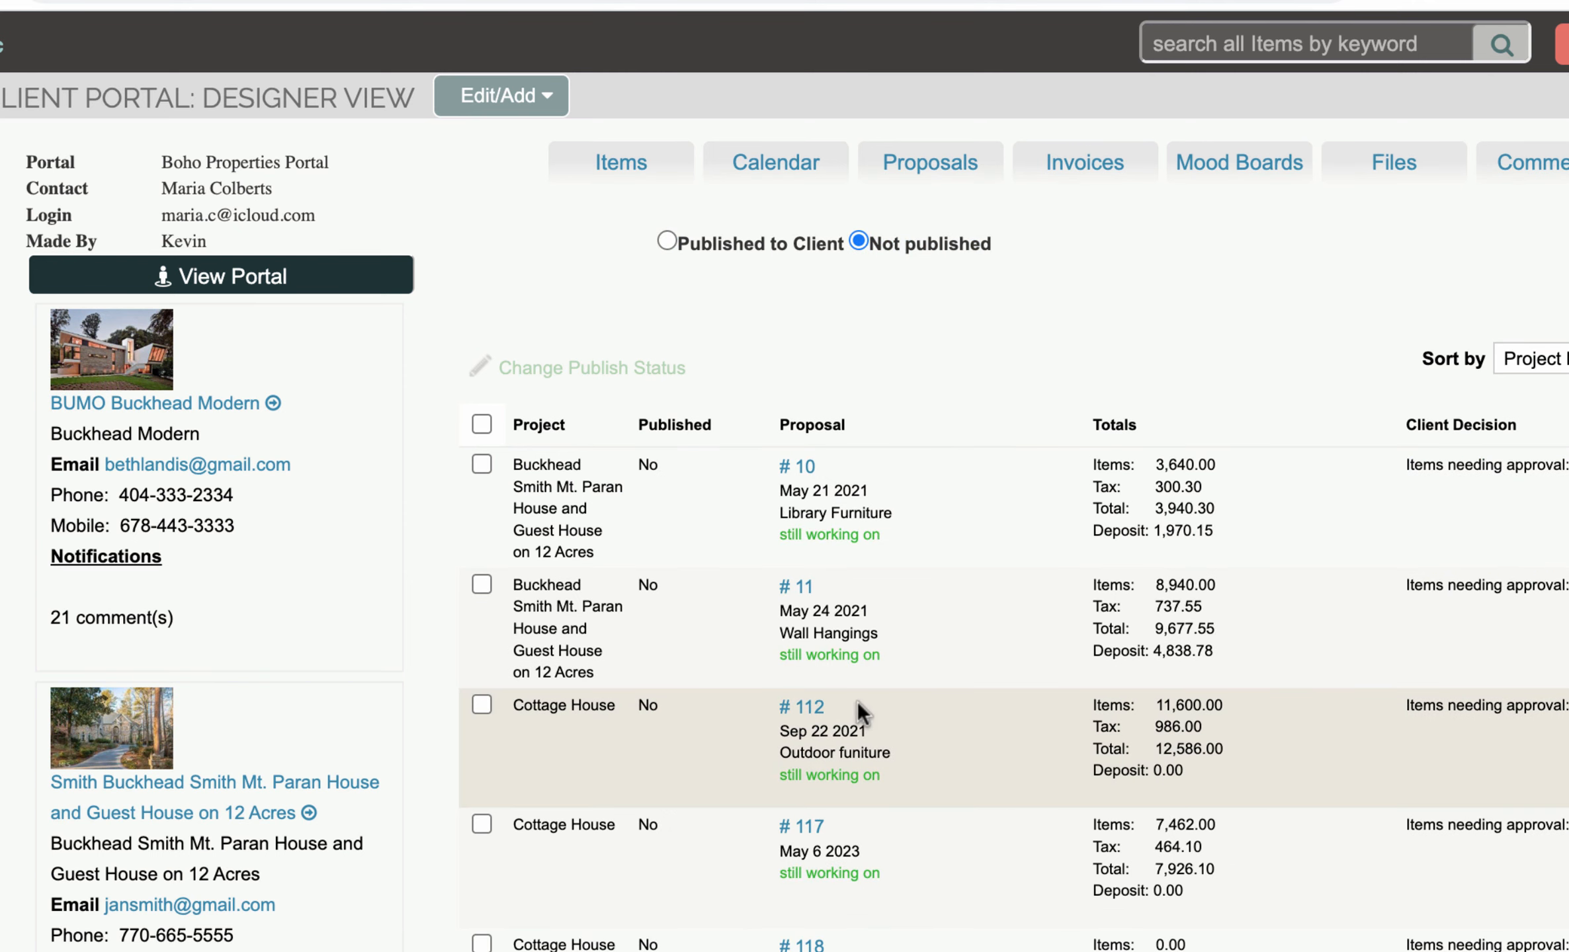
- Select the unpublished Cottage House proposal #11AA, Outdoor Patio Work and Items
scroll(856, 701, "down", 7)
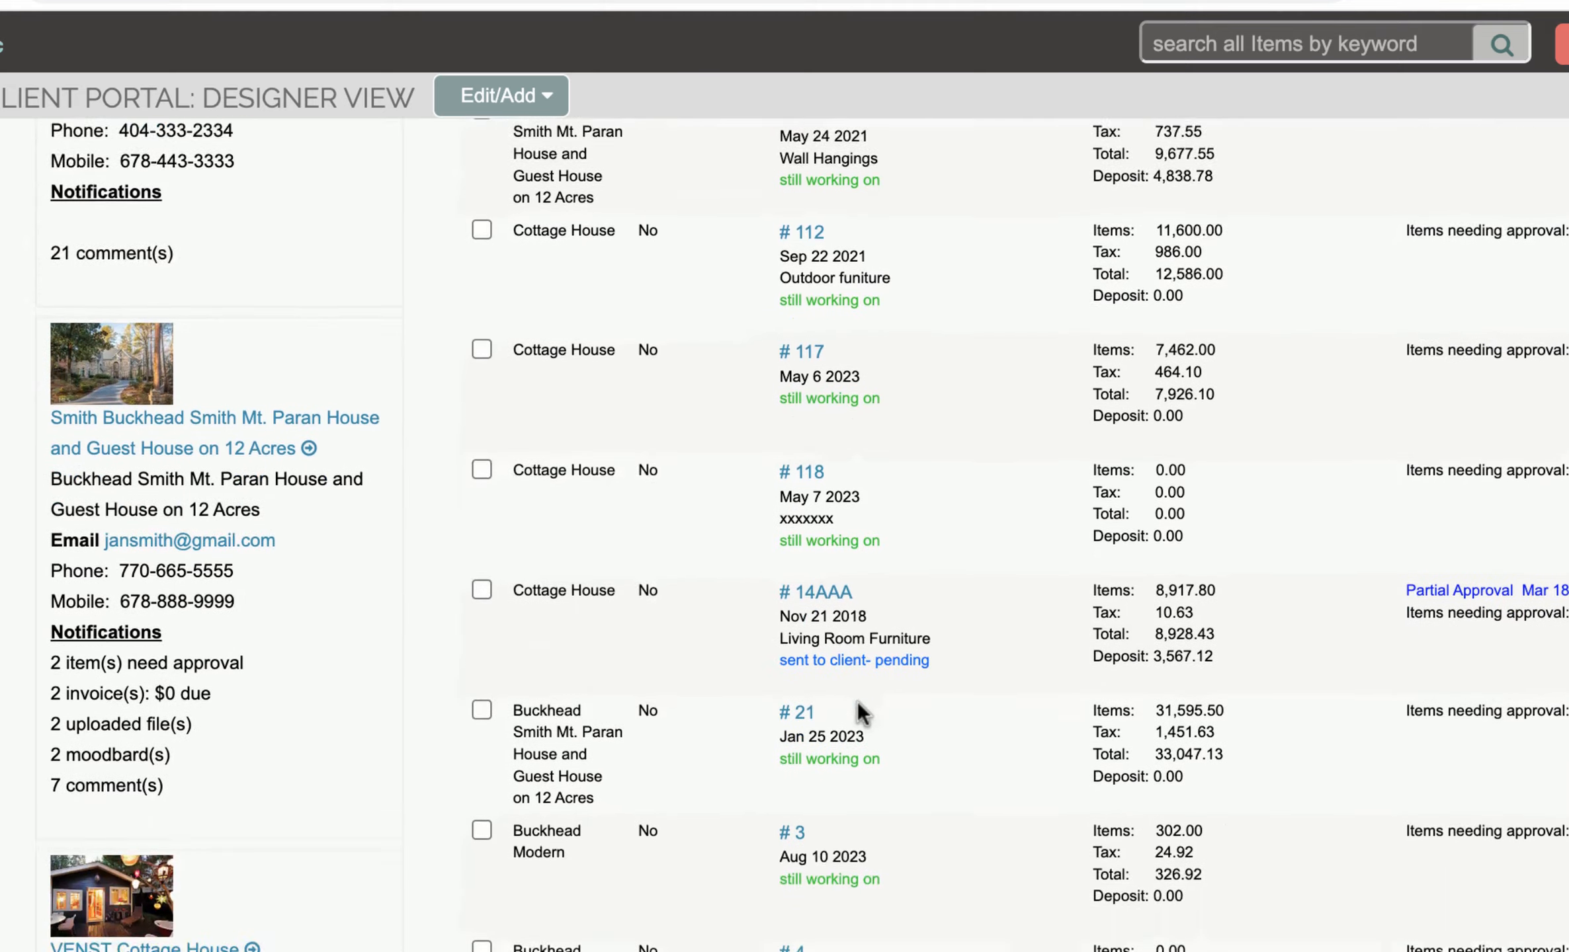
scroll(922, 655, "down", 9)
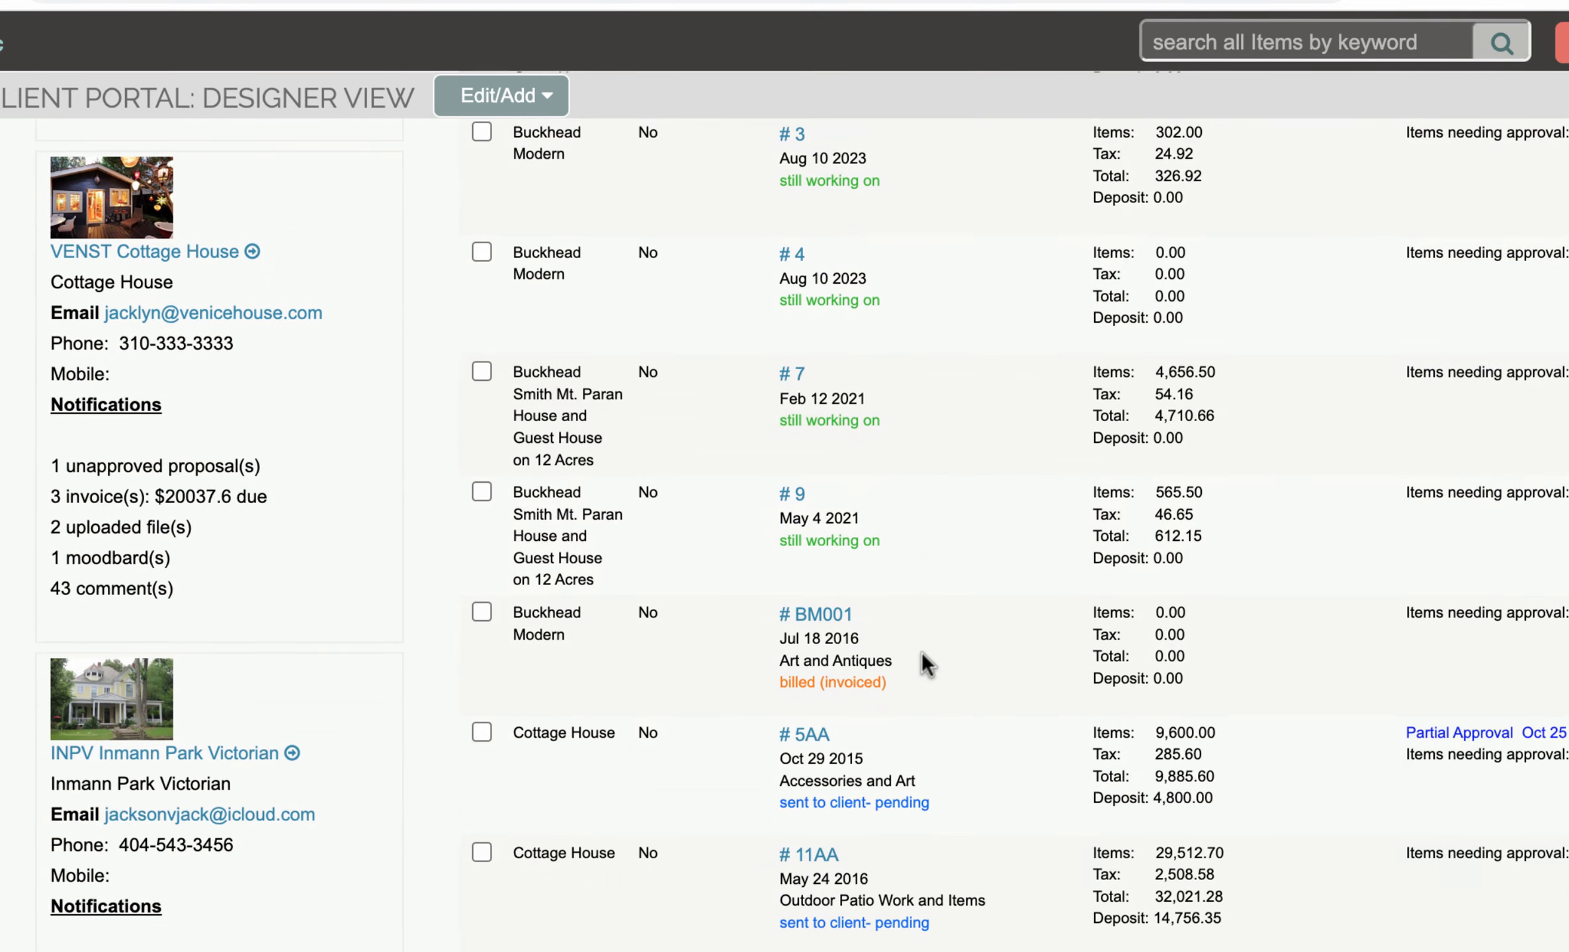
left_click(481, 853)
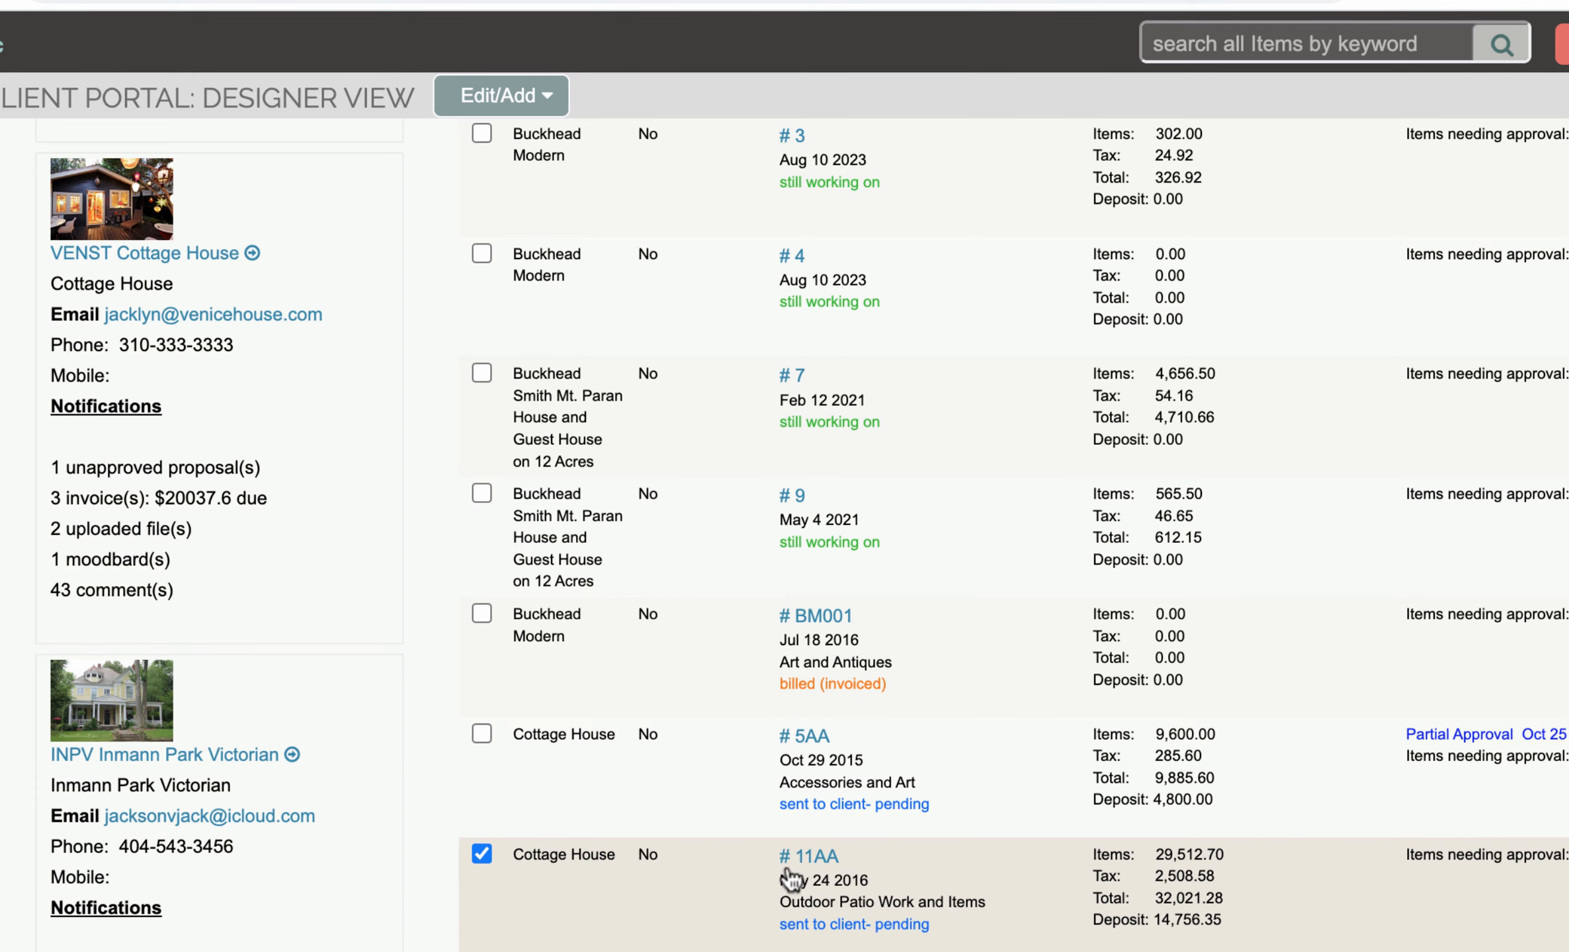
- Open proposal #11AA, look through its item list, and close it to return to the client portal's proposals
left_click(814, 862)
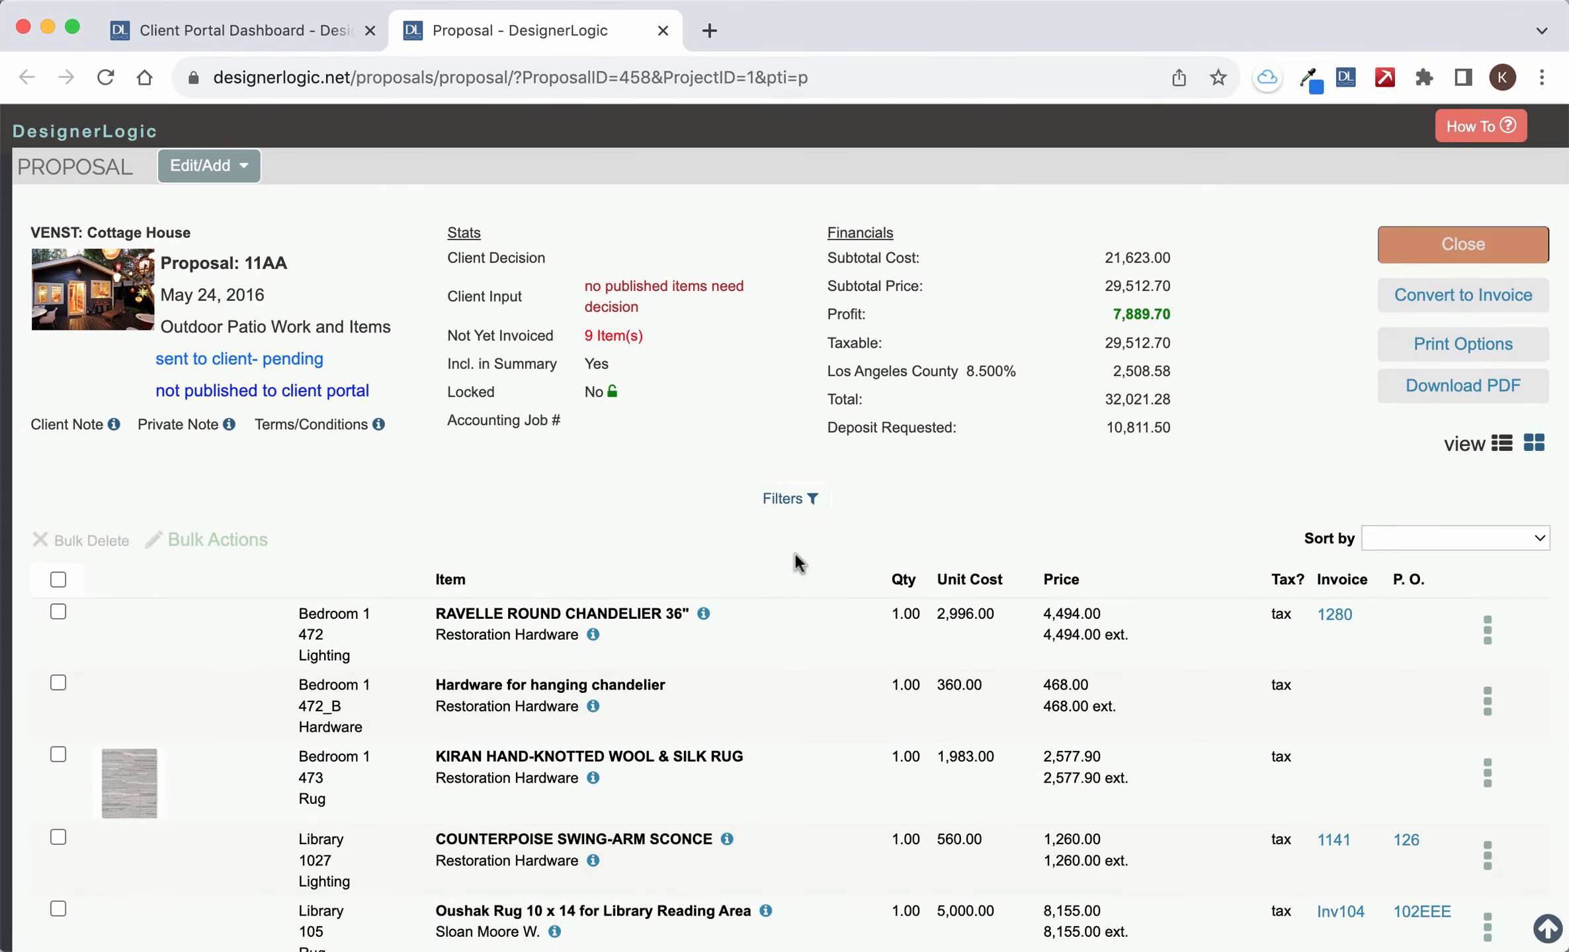
scroll(794, 553, "down", 10)
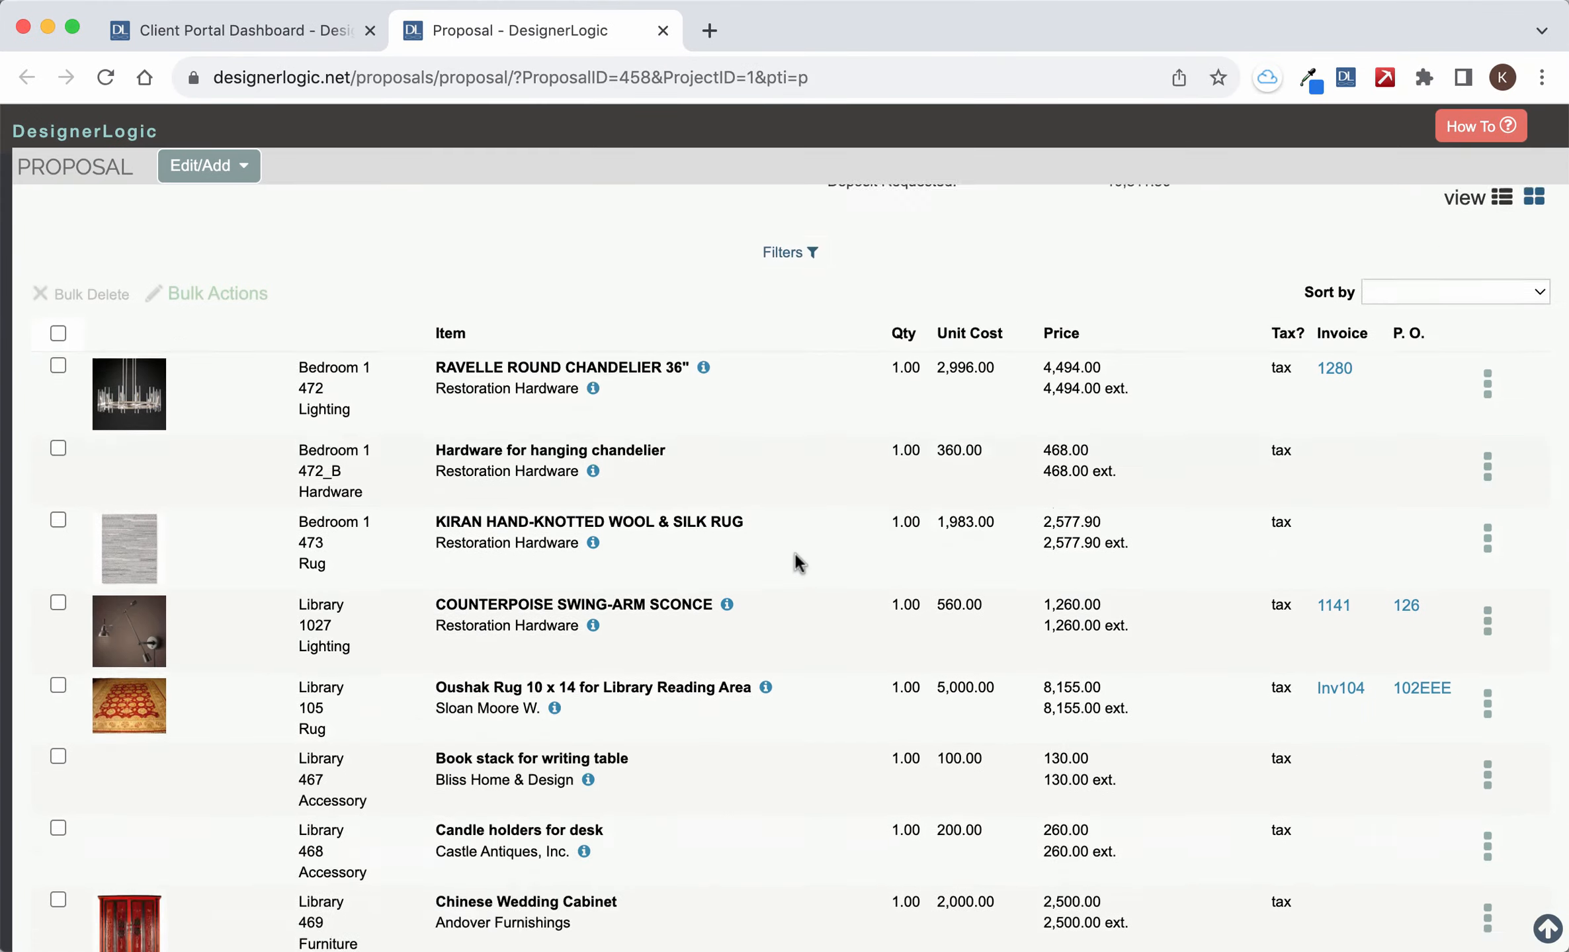
scroll(794, 554, "down", 3)
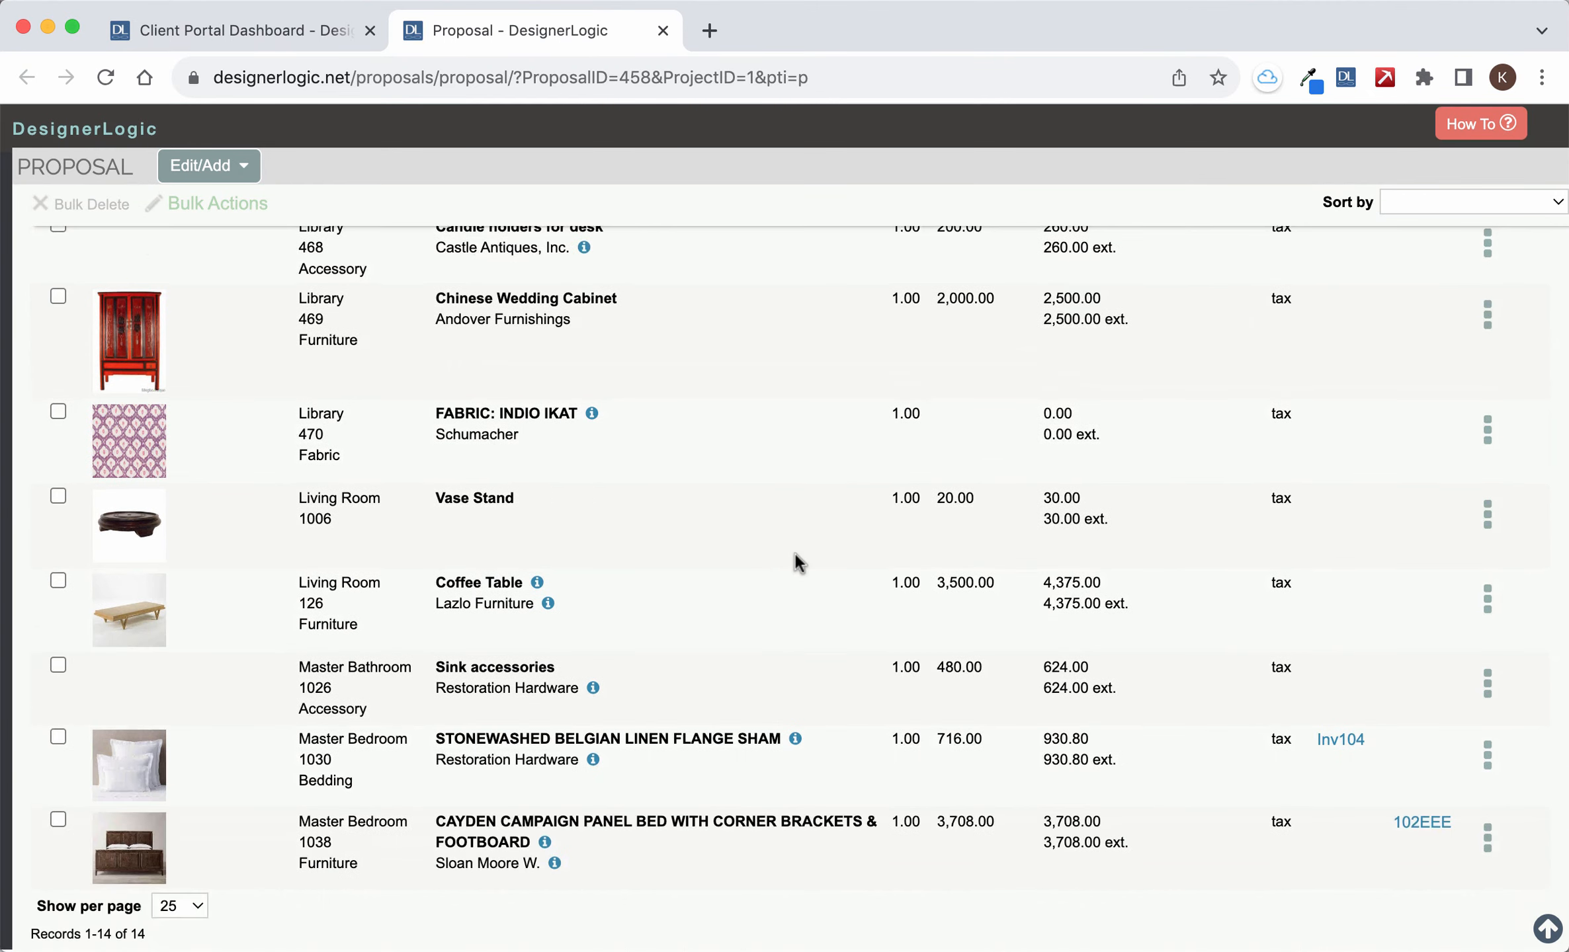
scroll(795, 554, "up", 13)
left_click(1448, 251)
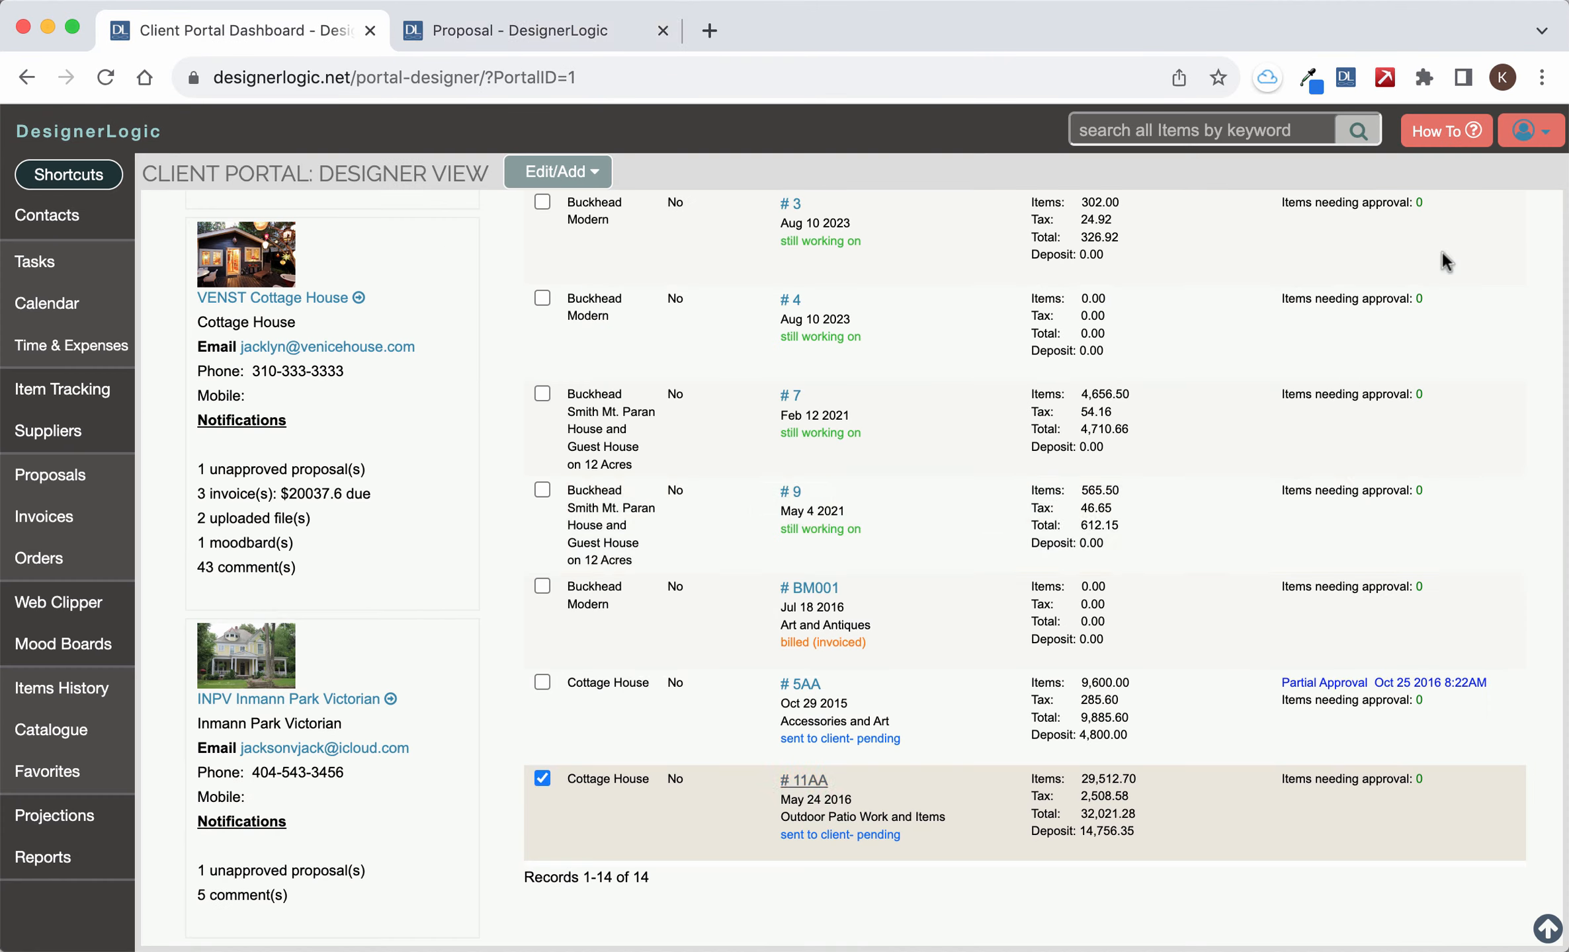
- Publish the selected proposal #11AA to the client by changing its publish status
left_click(542, 778)
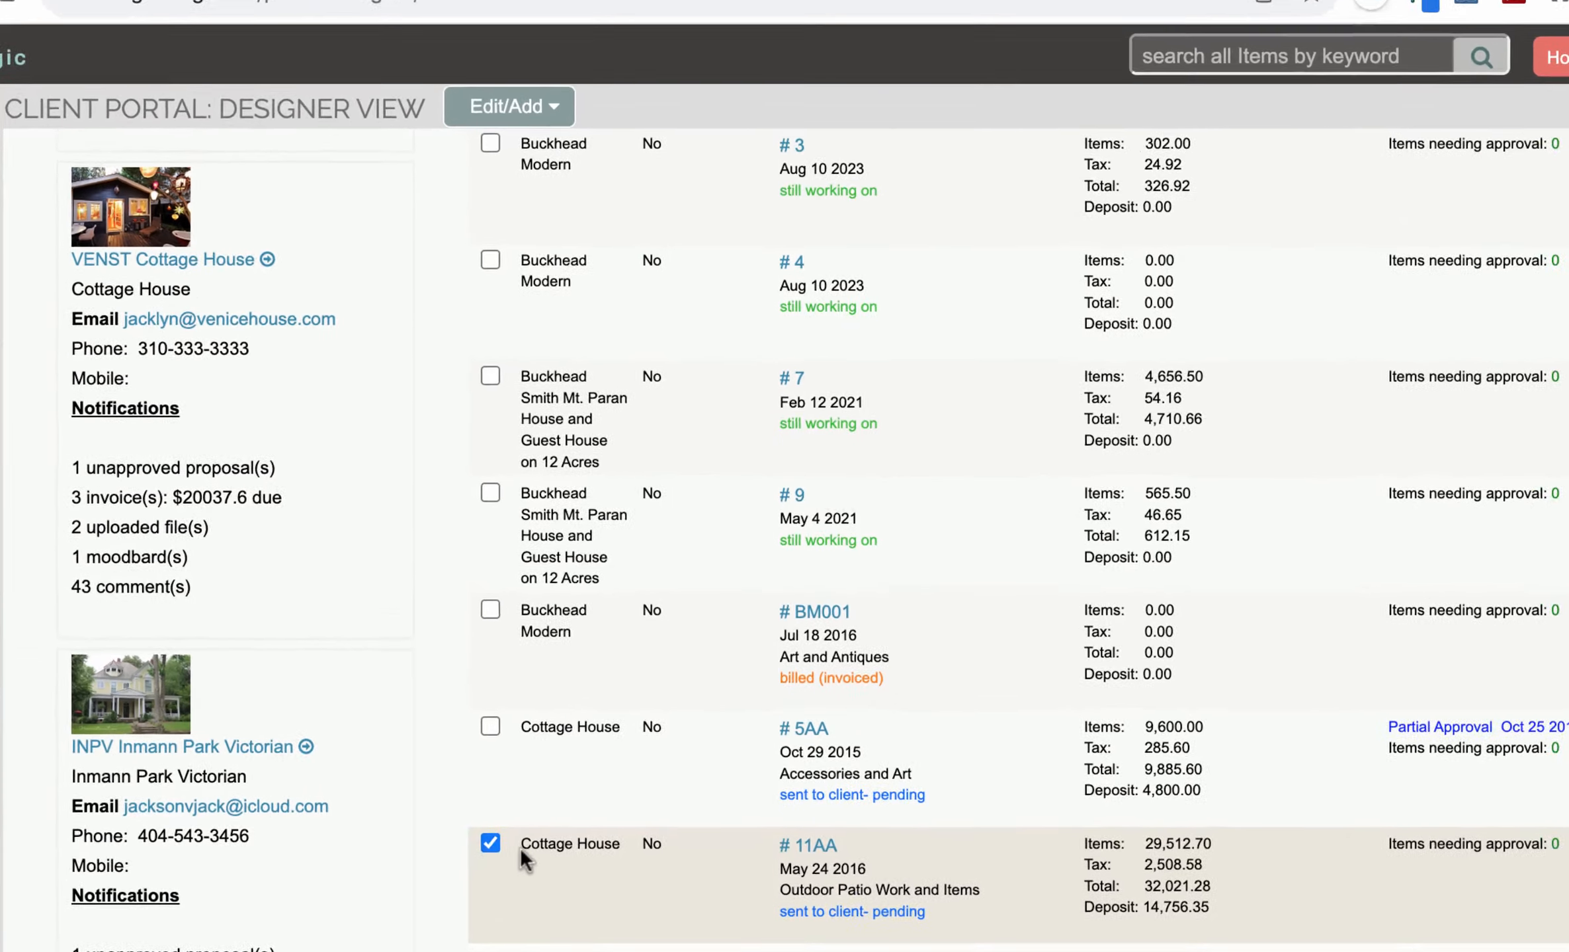
scroll(550, 245, "up", 15)
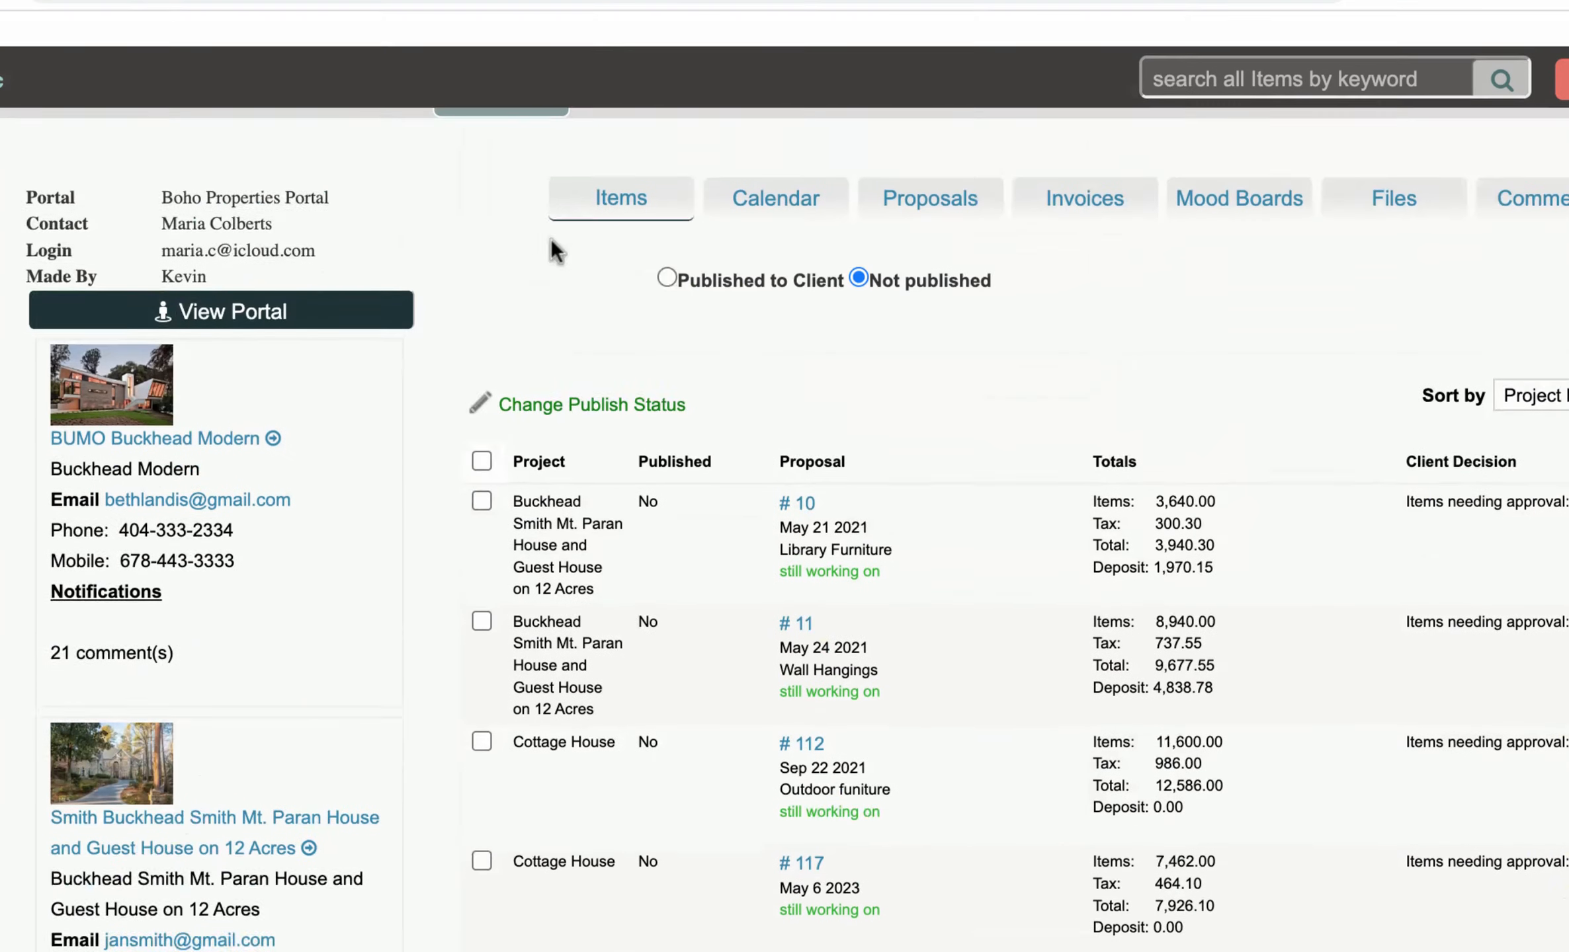
left_click(602, 374)
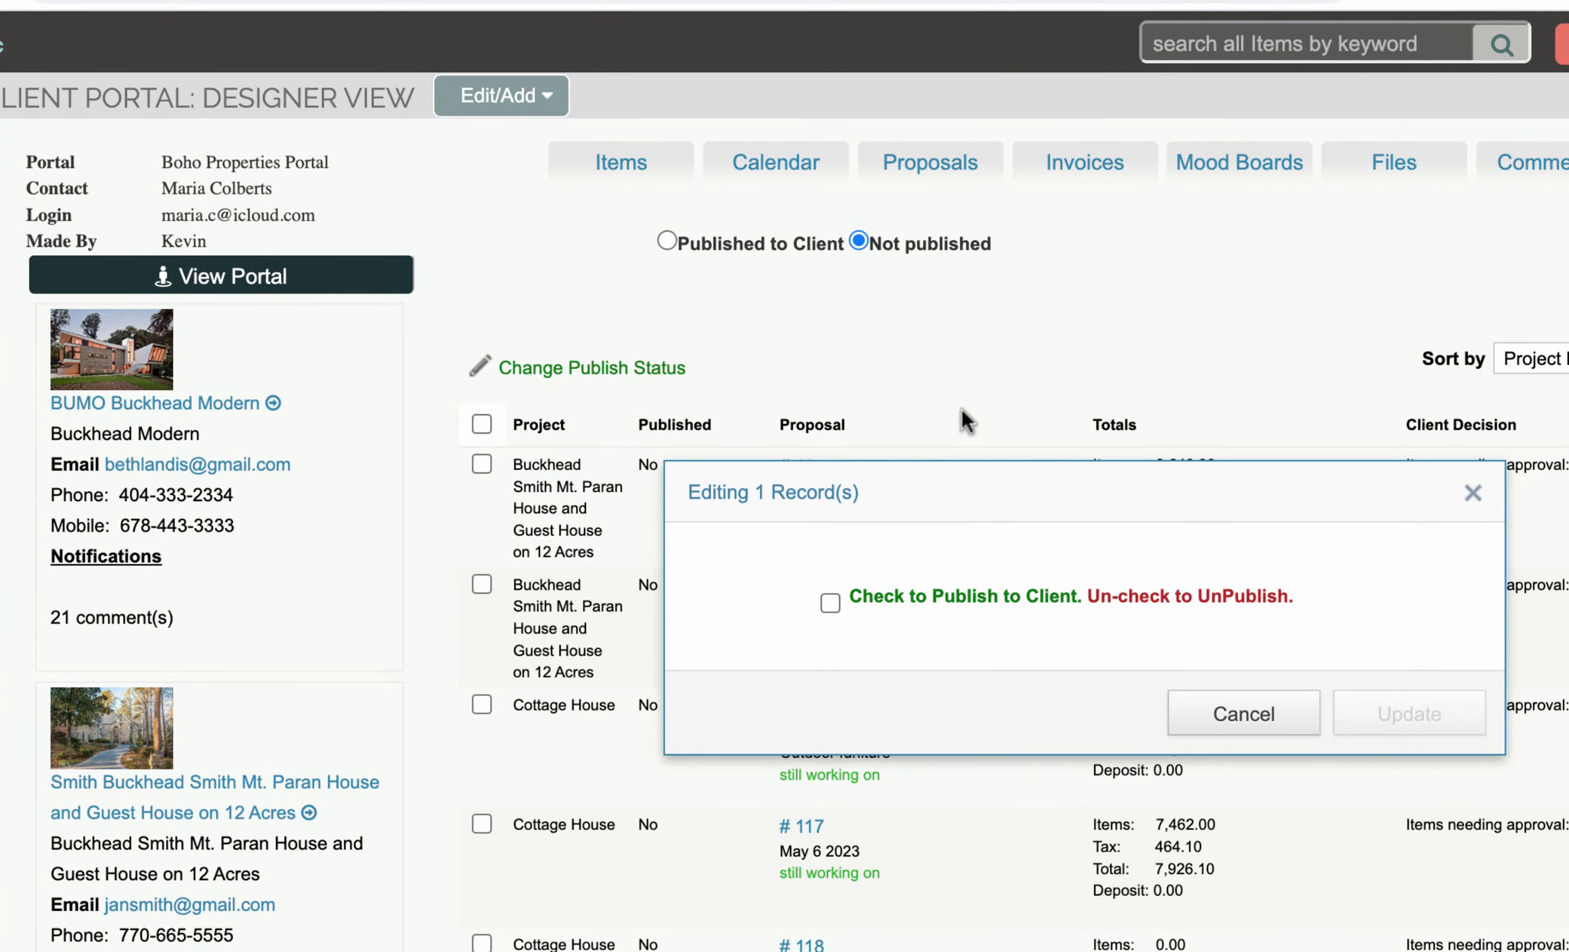
left_click(829, 603)
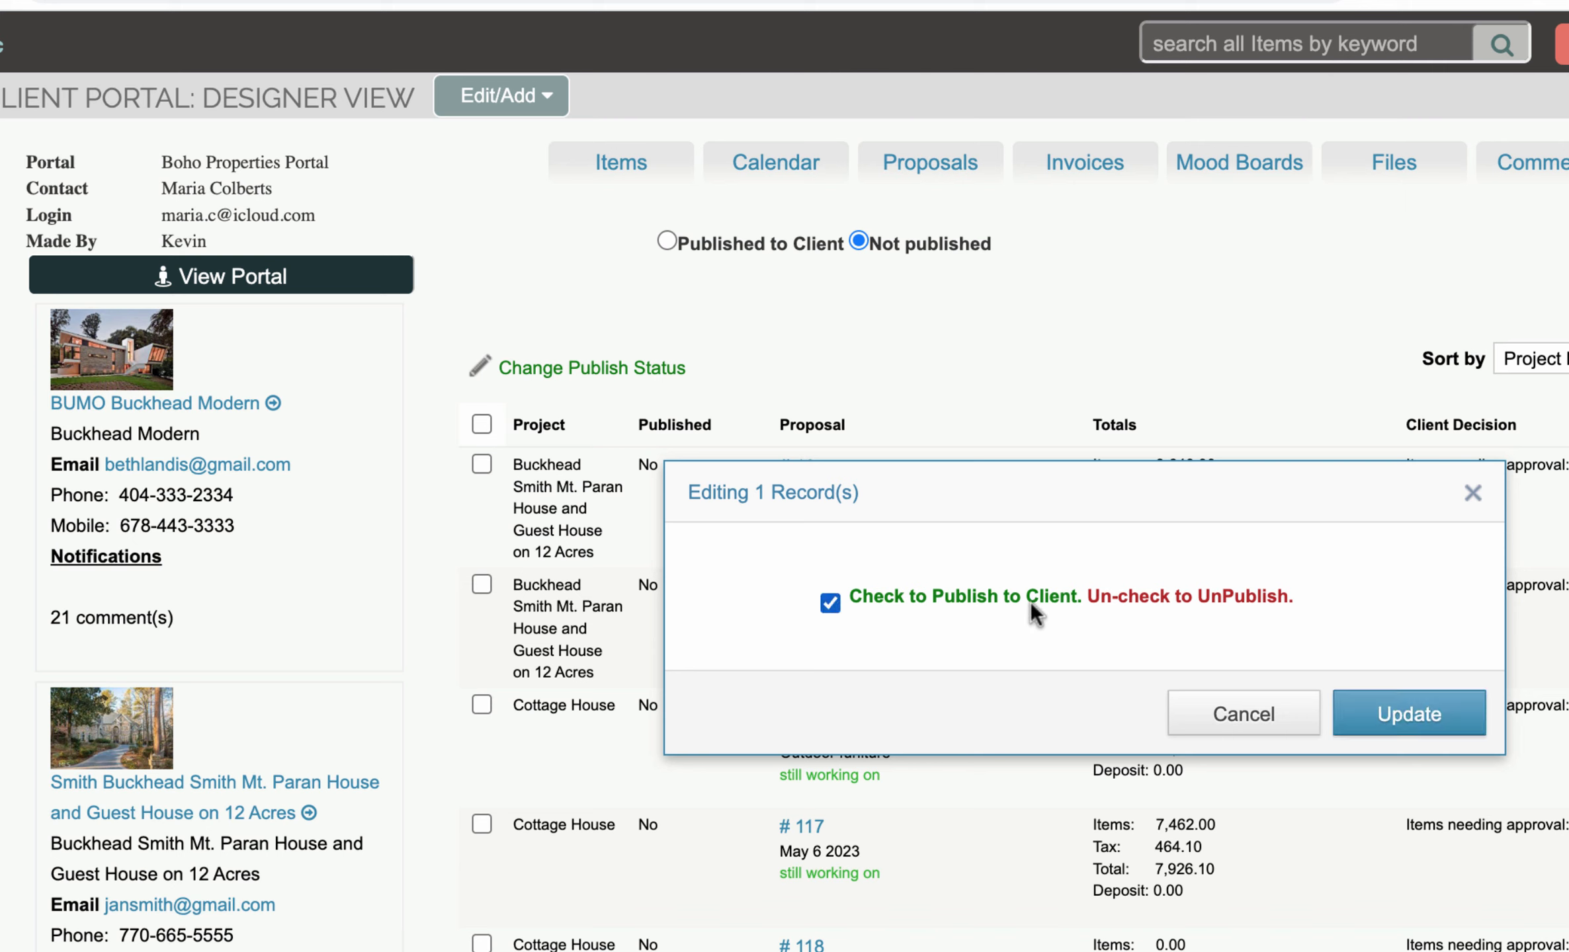
left_click(1406, 717)
- Check the unpublished proposals for #11AA and list the proposals published to the client
scroll(904, 658, "down", 12)
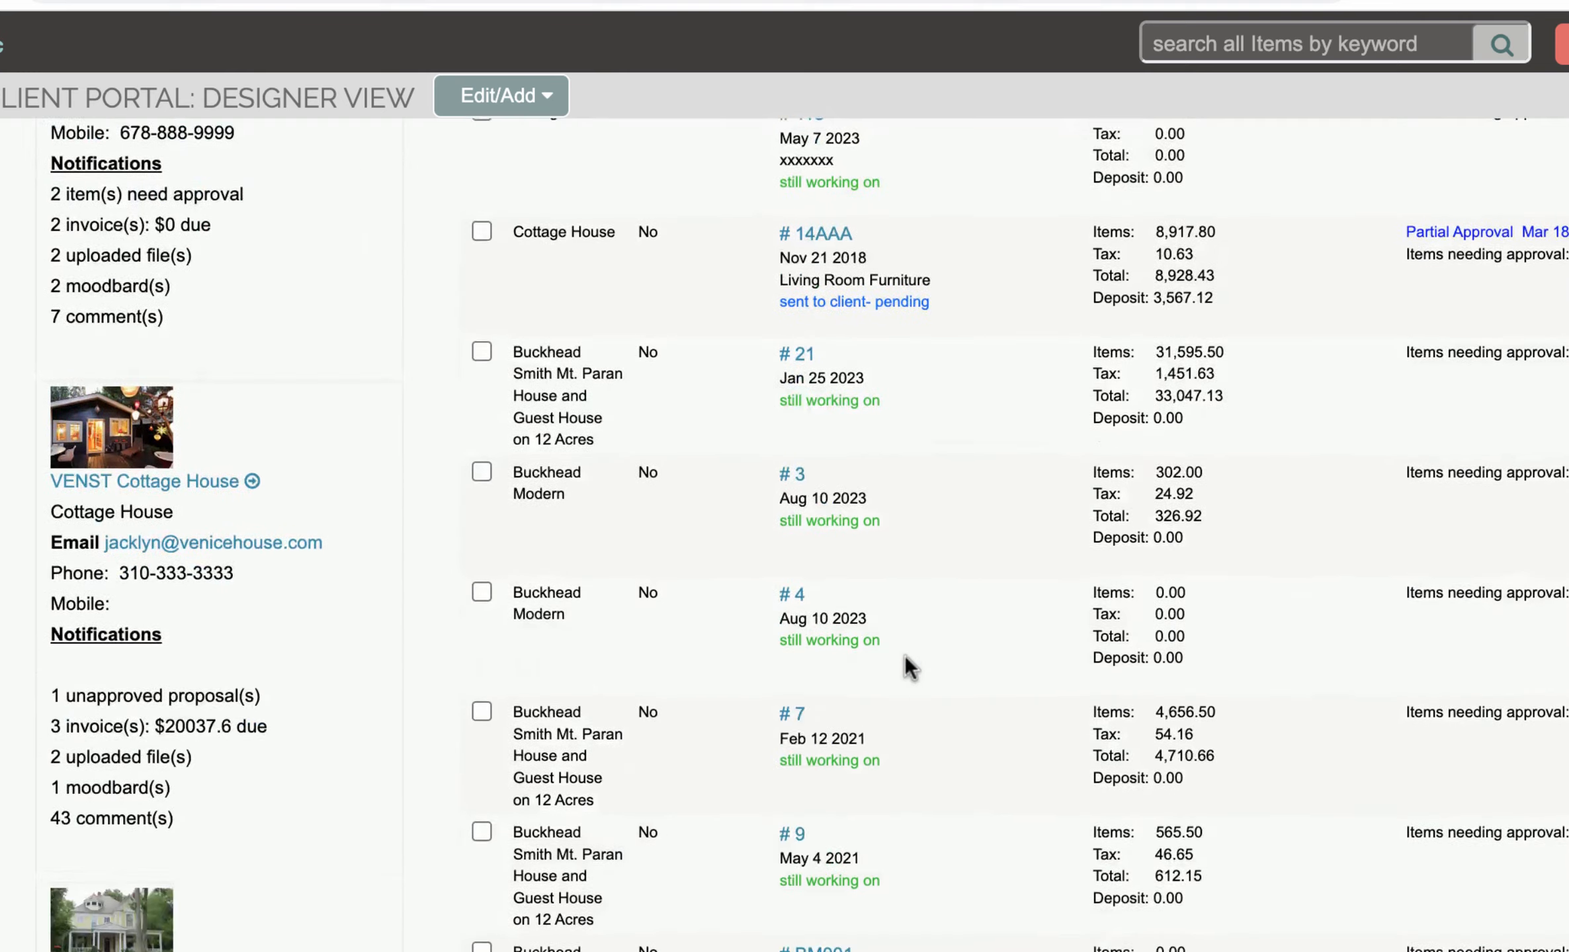
scroll(905, 661, "down", 3)
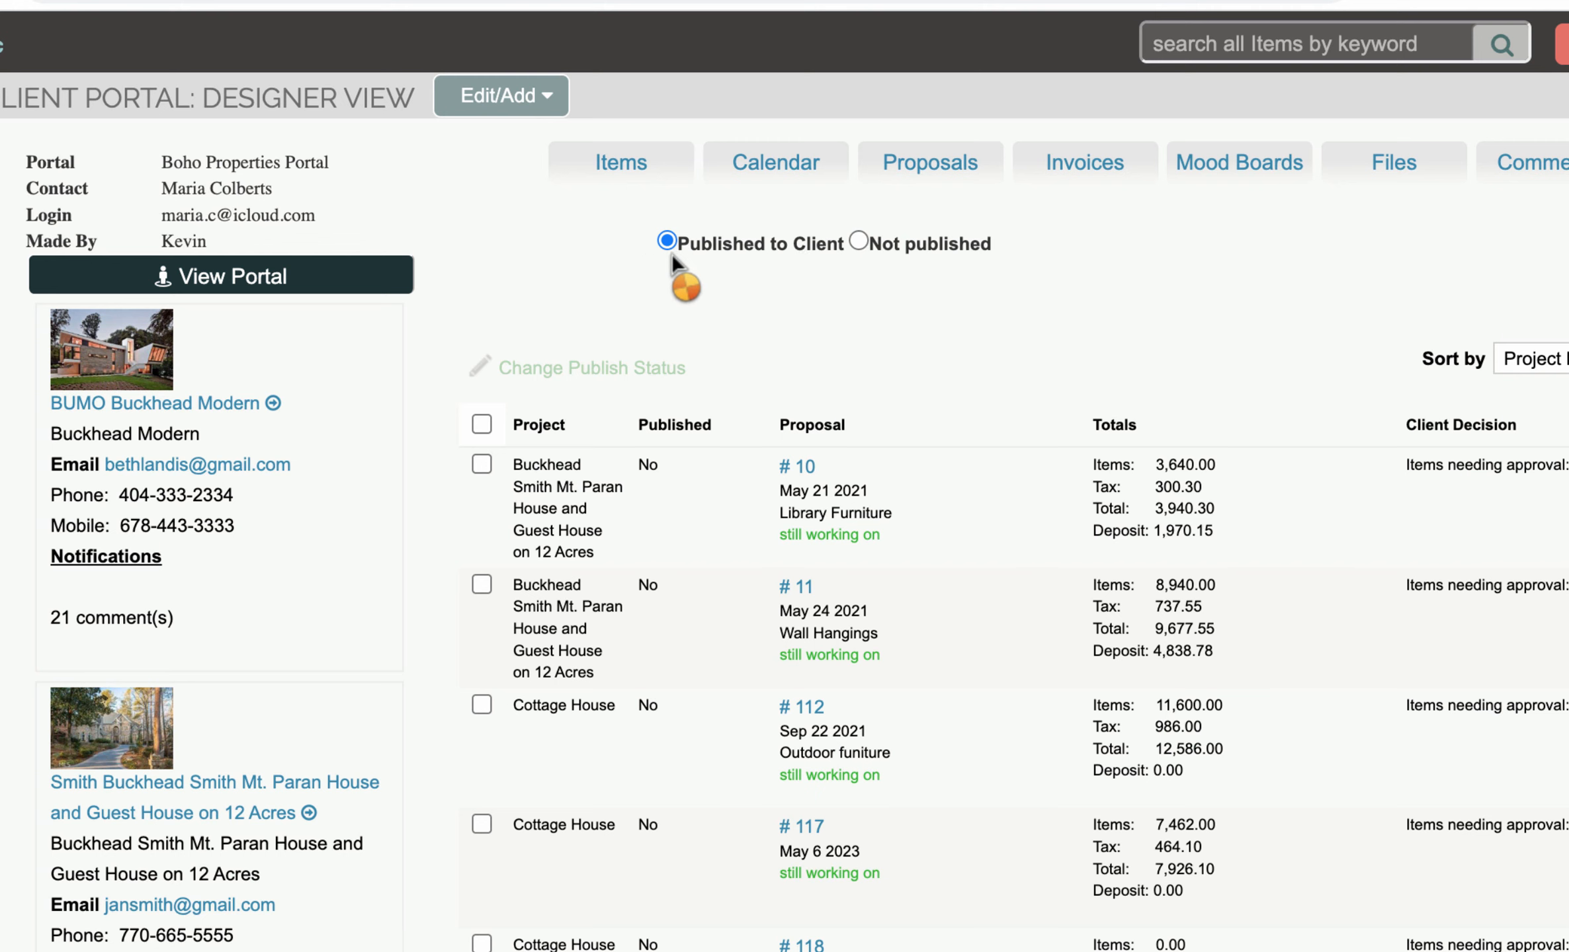
scroll(730, 575, "down", 3)
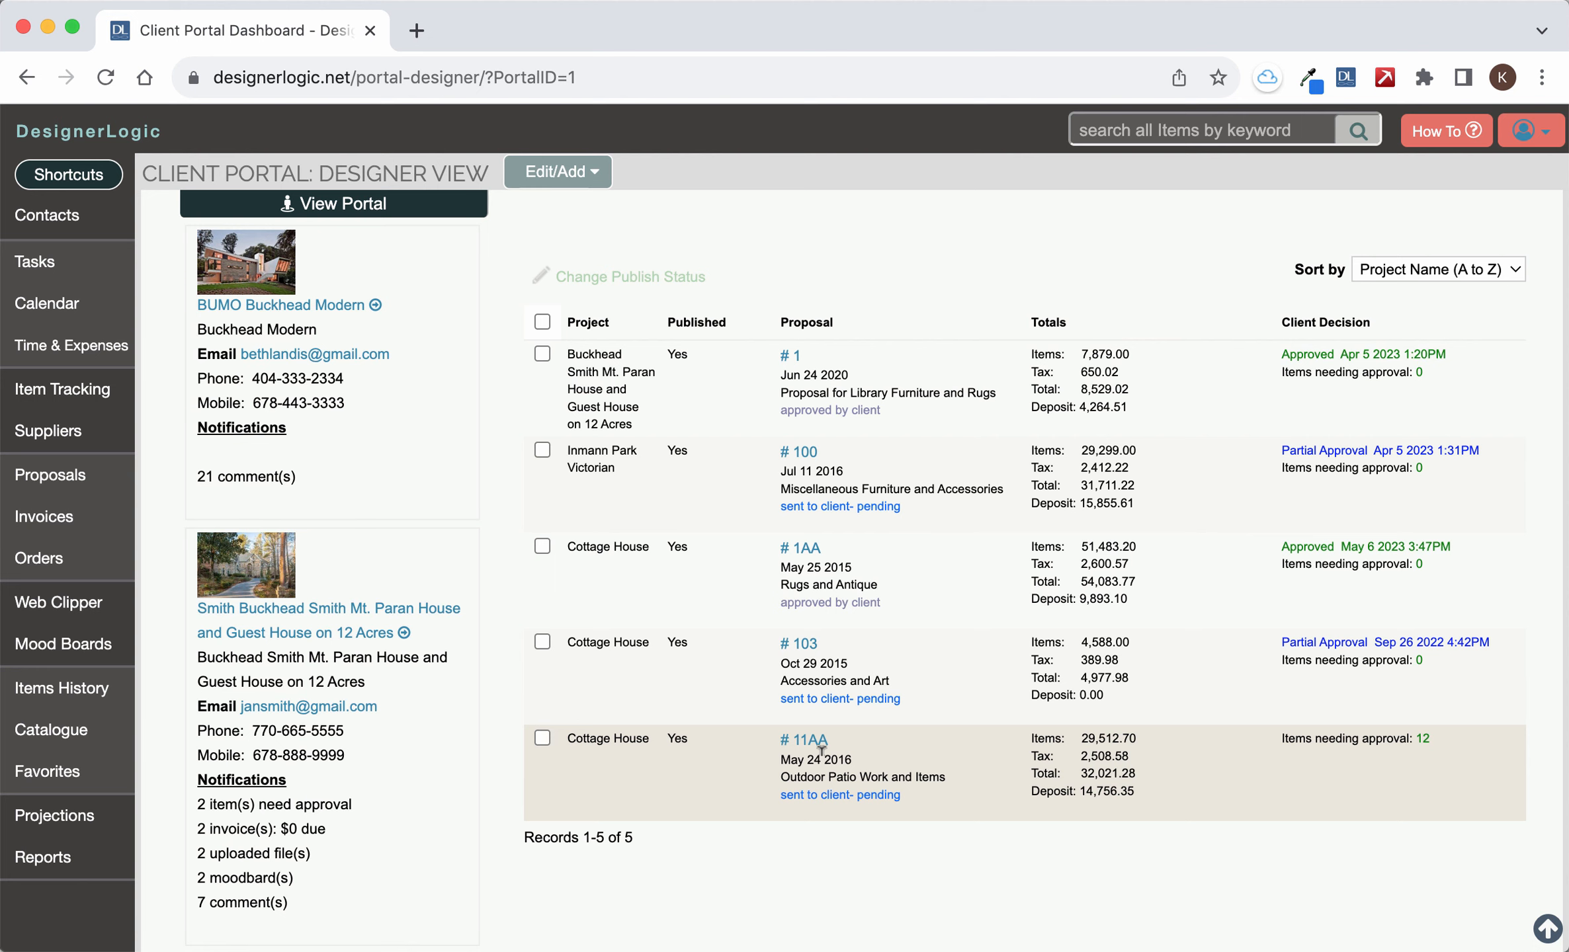
- Switch to the client's own portal home page in Edge and review the items awaiting a decision
left_click(691, 883)
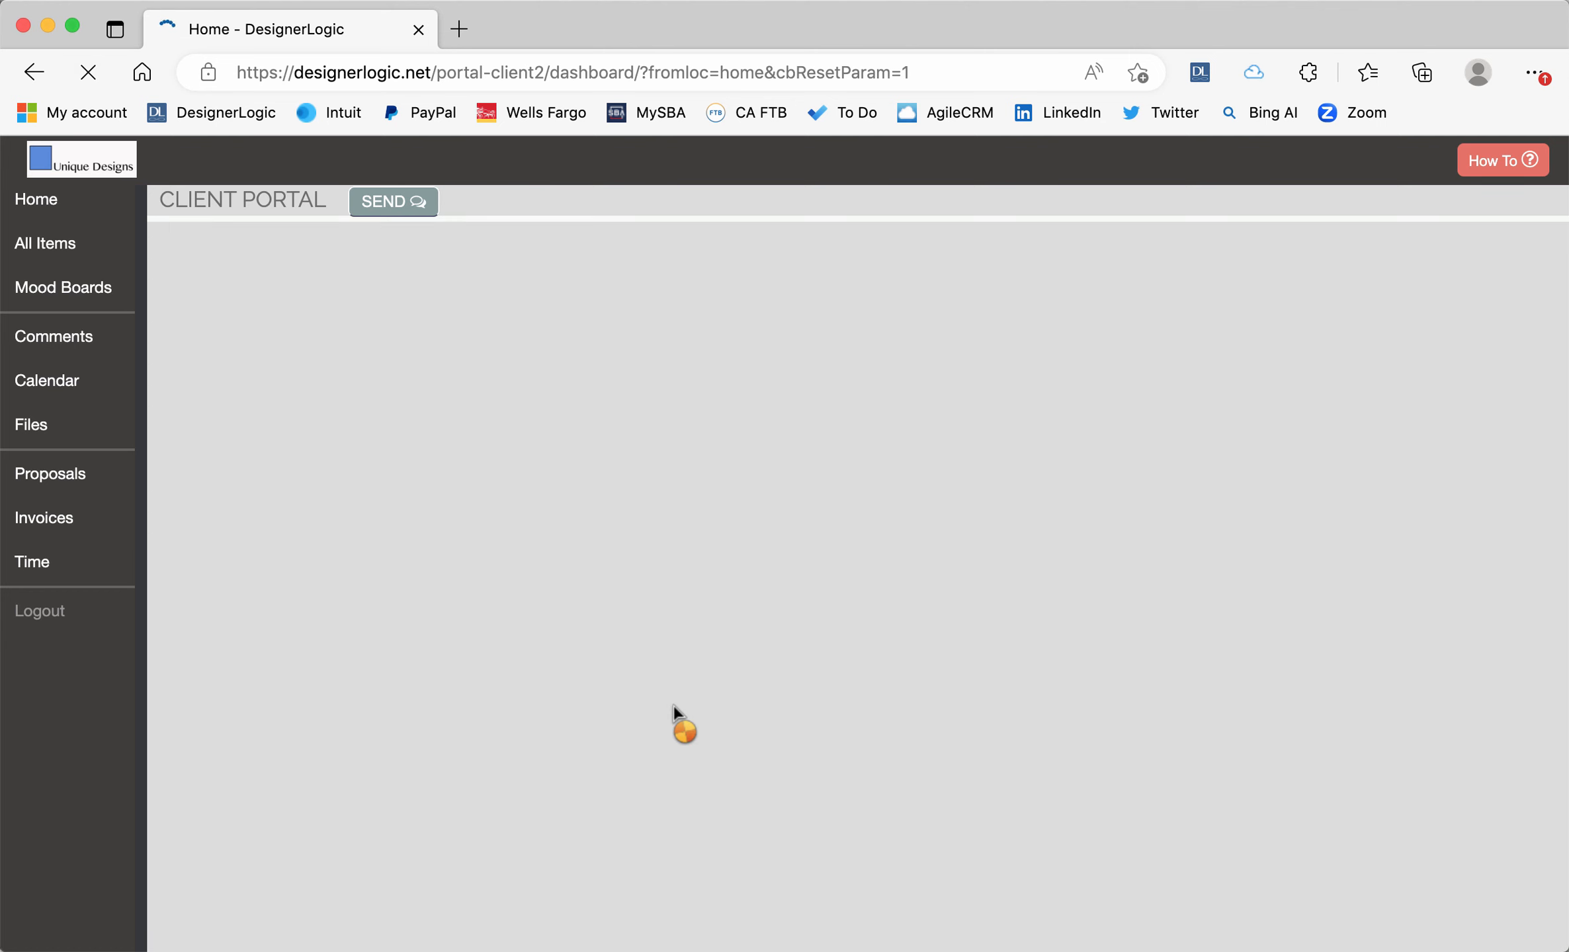
scroll(672, 704, "down", 10)
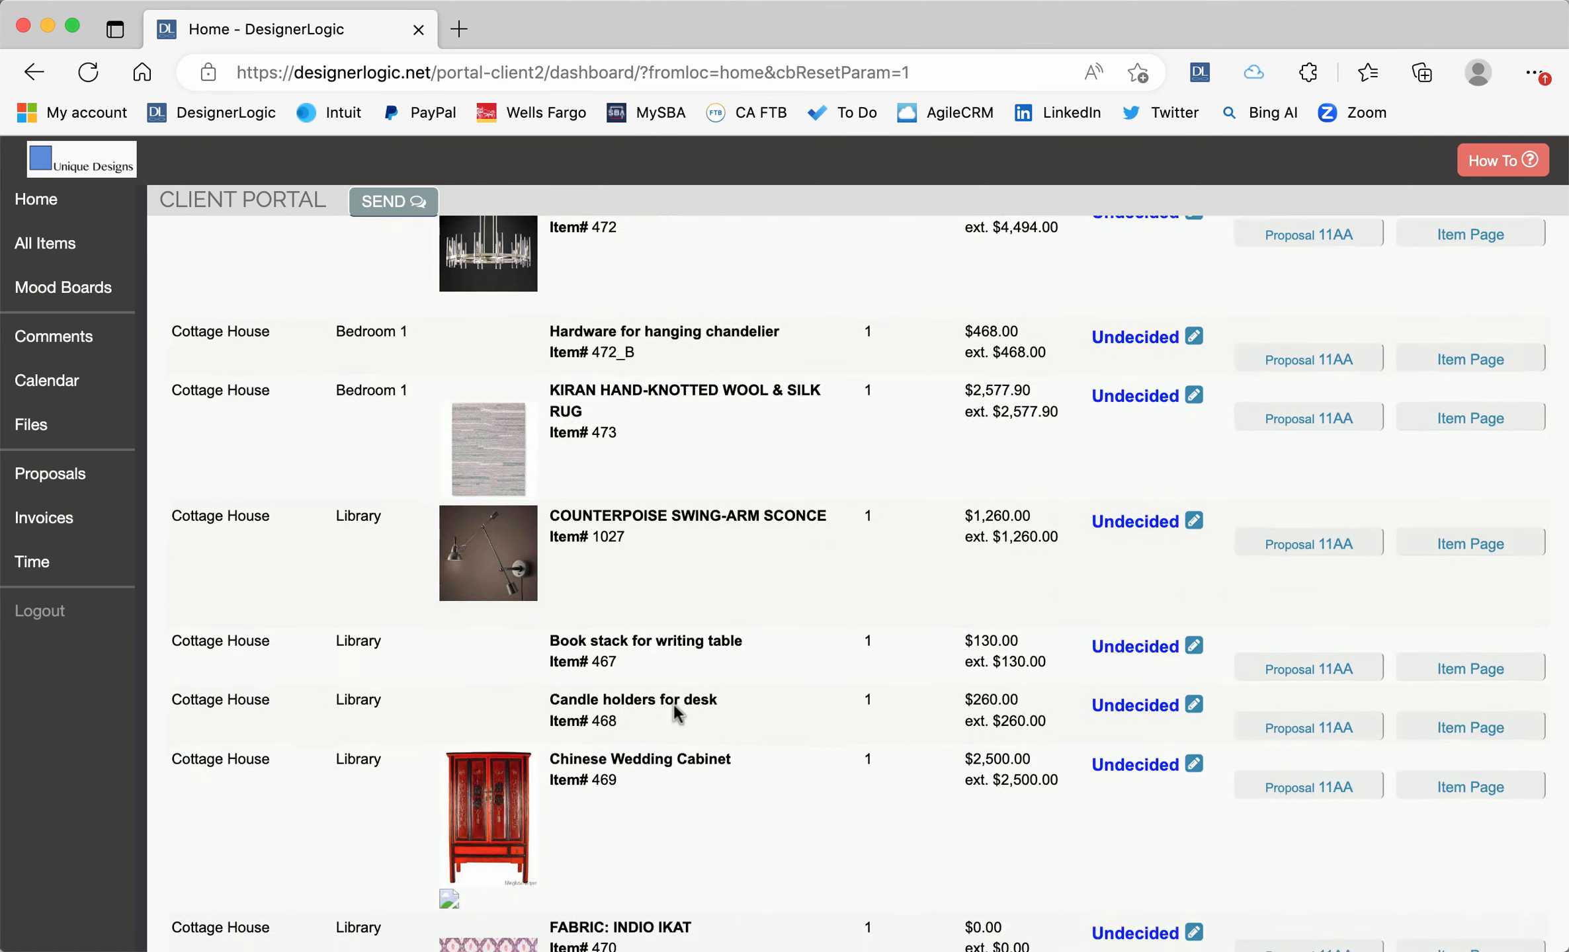
scroll(673, 703, "down", 4)
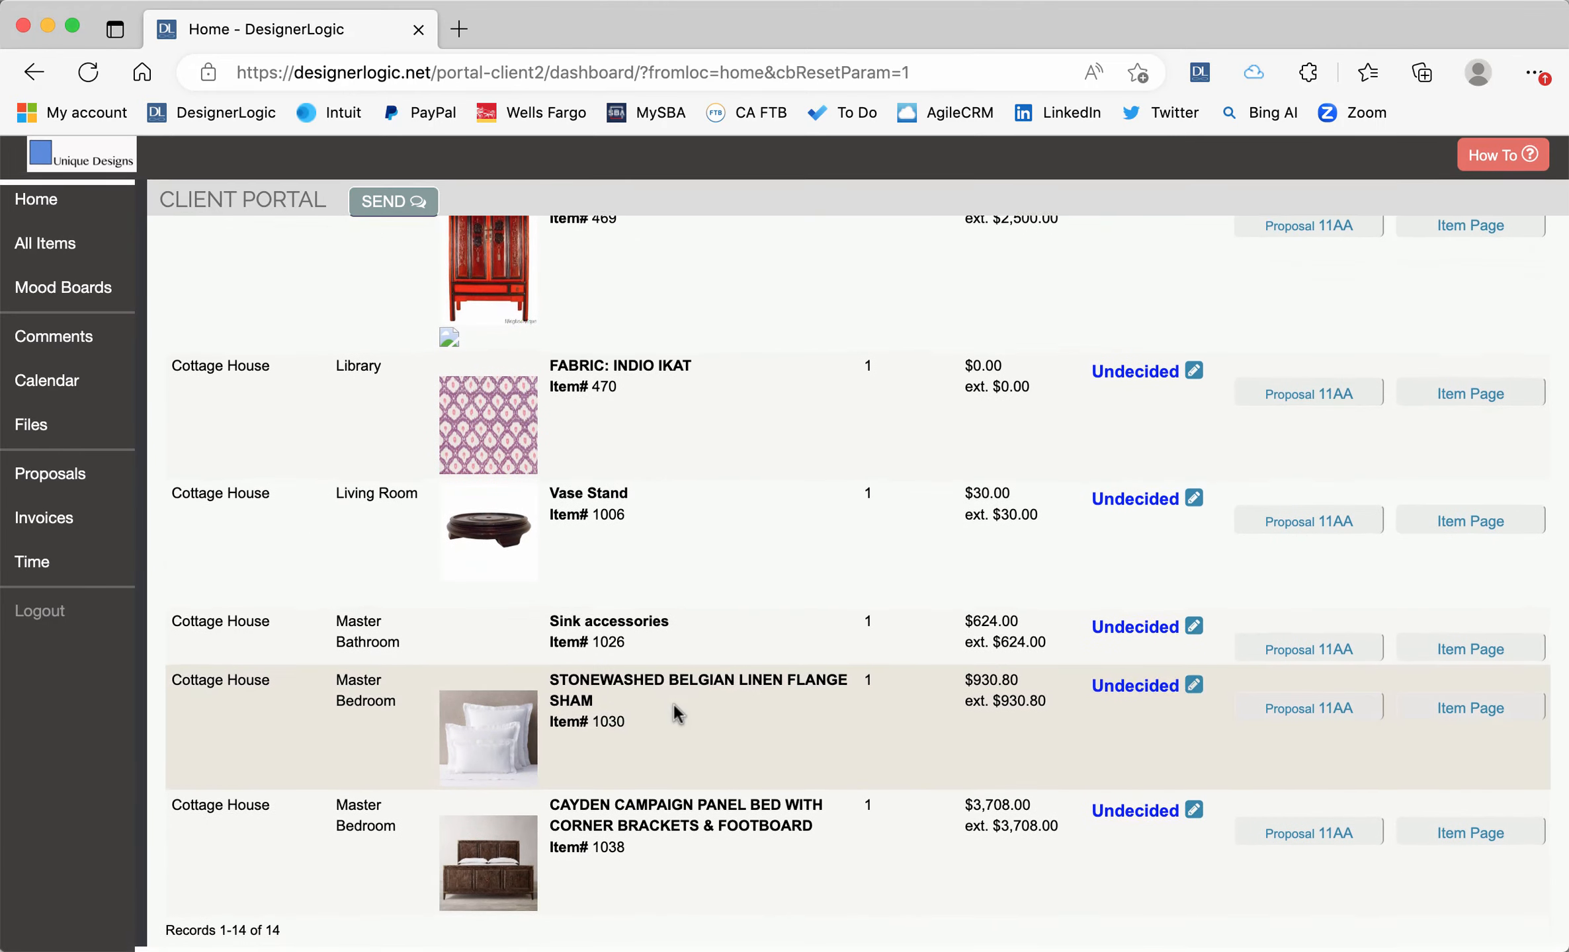
scroll(859, 493, "up", 4)
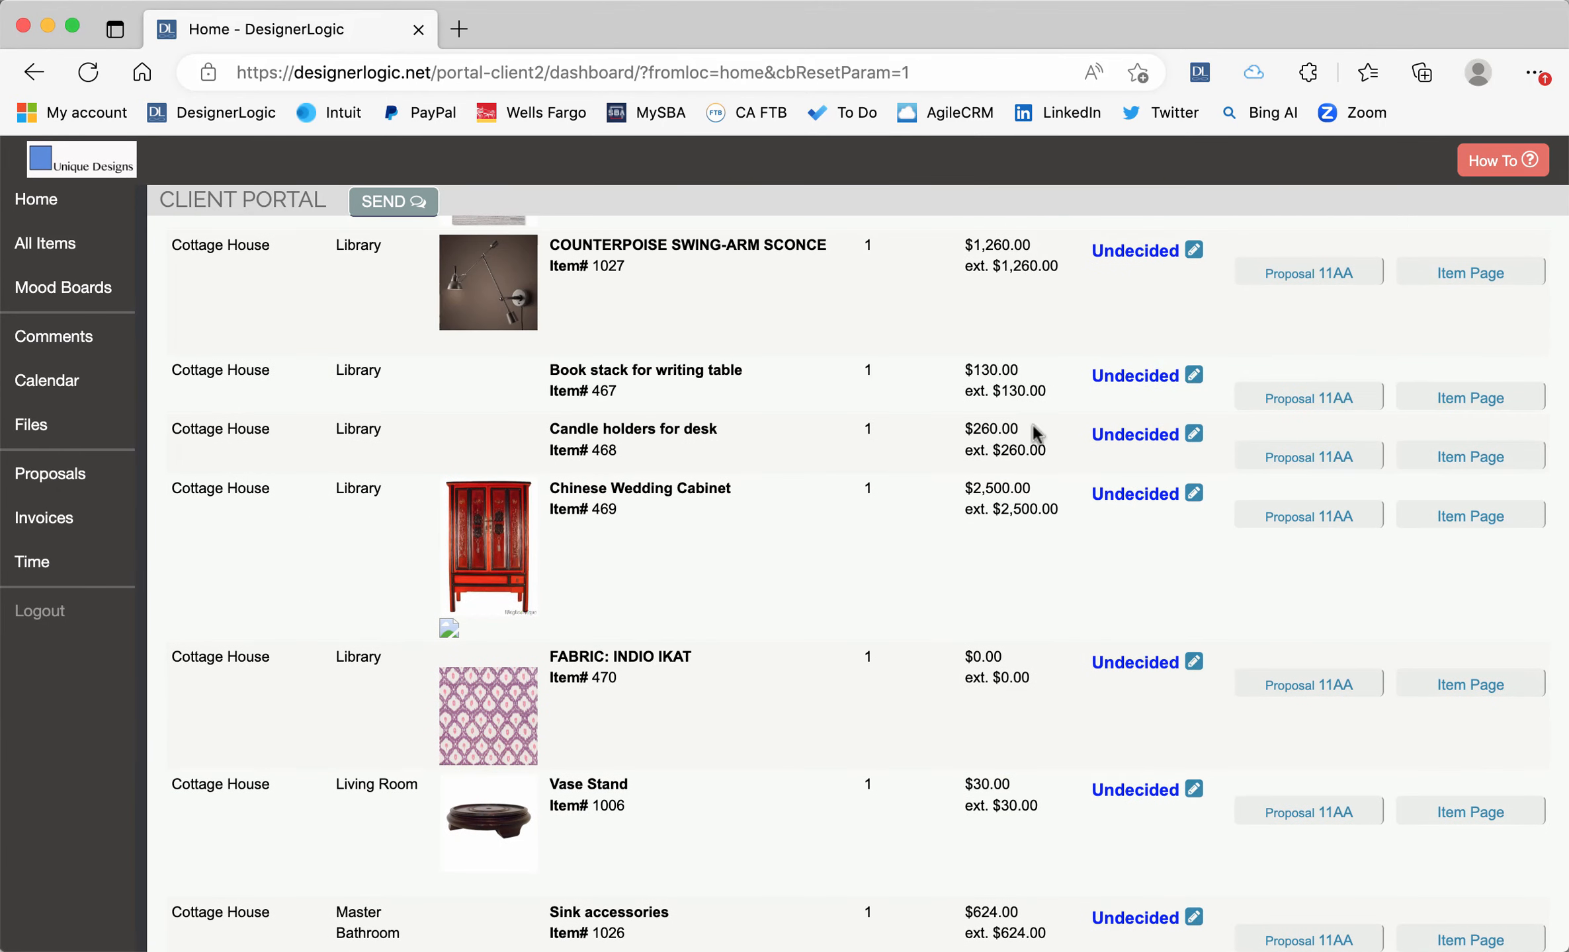
- View the decision options for the item "Book stack for writing table" and close the form without submitting
left_click(1117, 383)
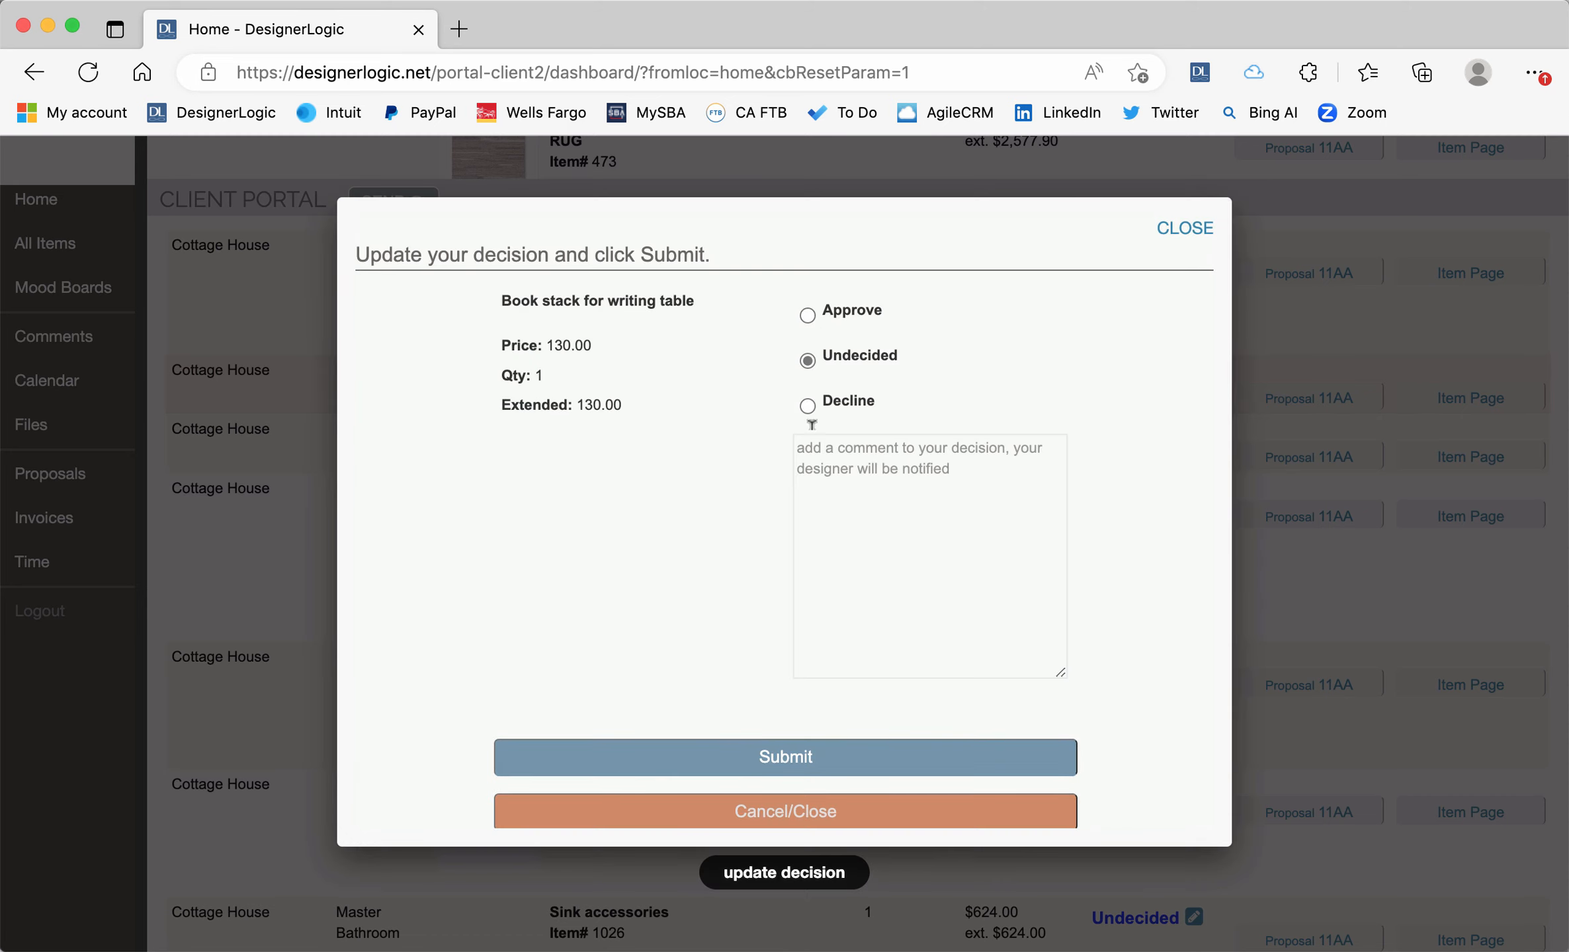
left_click(746, 821)
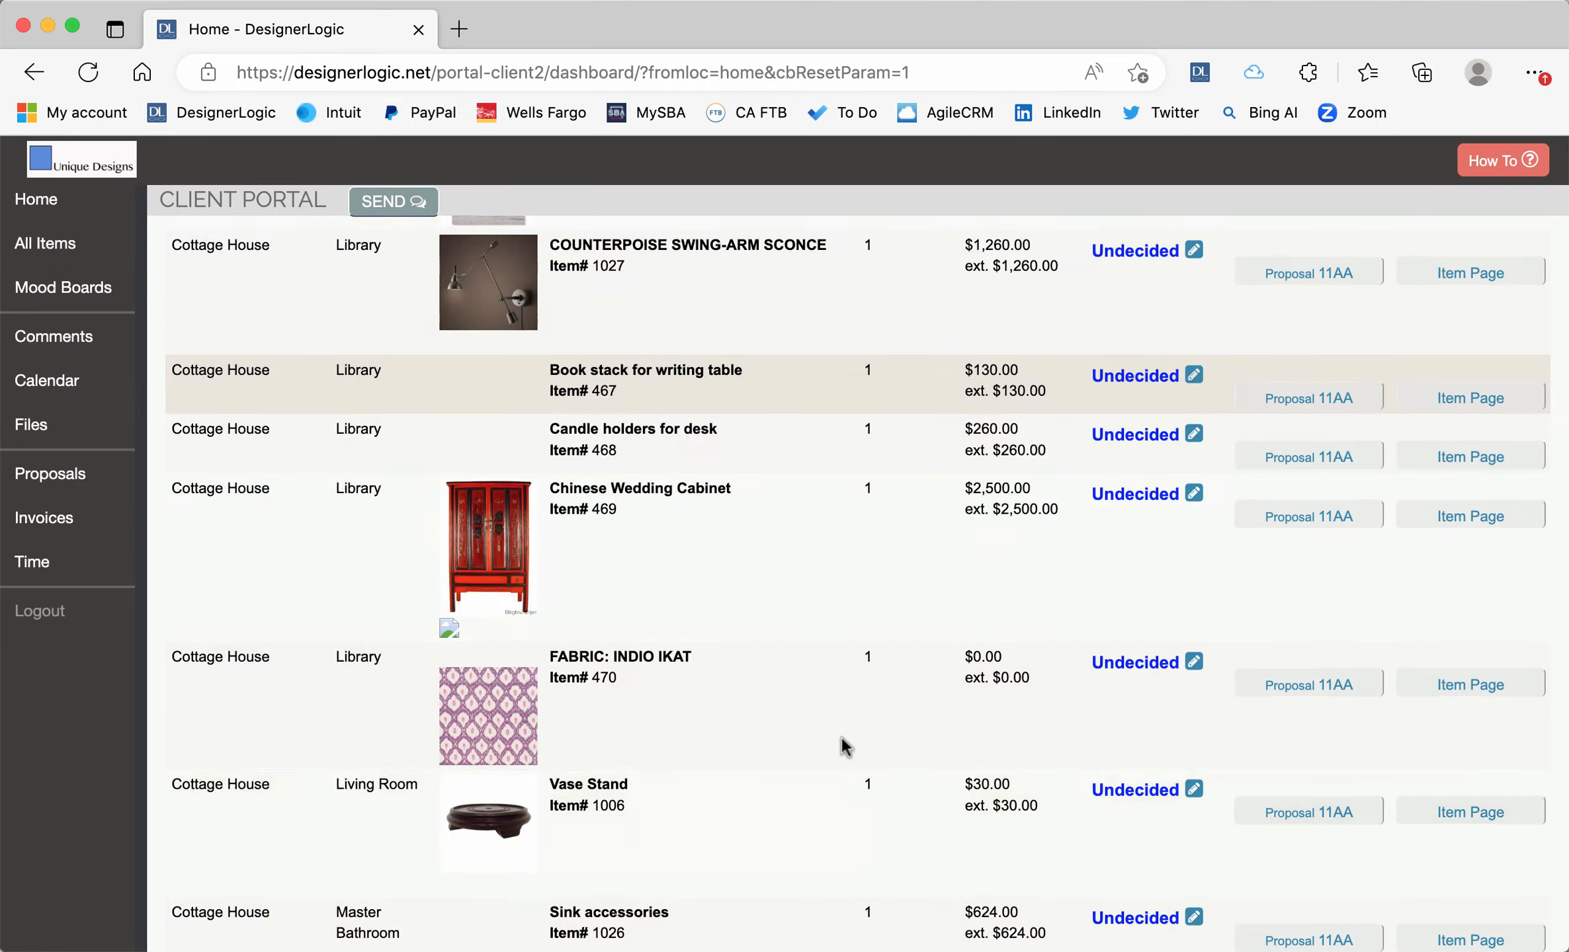
- Open Proposal 11AA from the Ravelle Round Chandelier item and review the decisions on its items
scroll(843, 746, "down", 5)
scroll(841, 746, "up", 10)
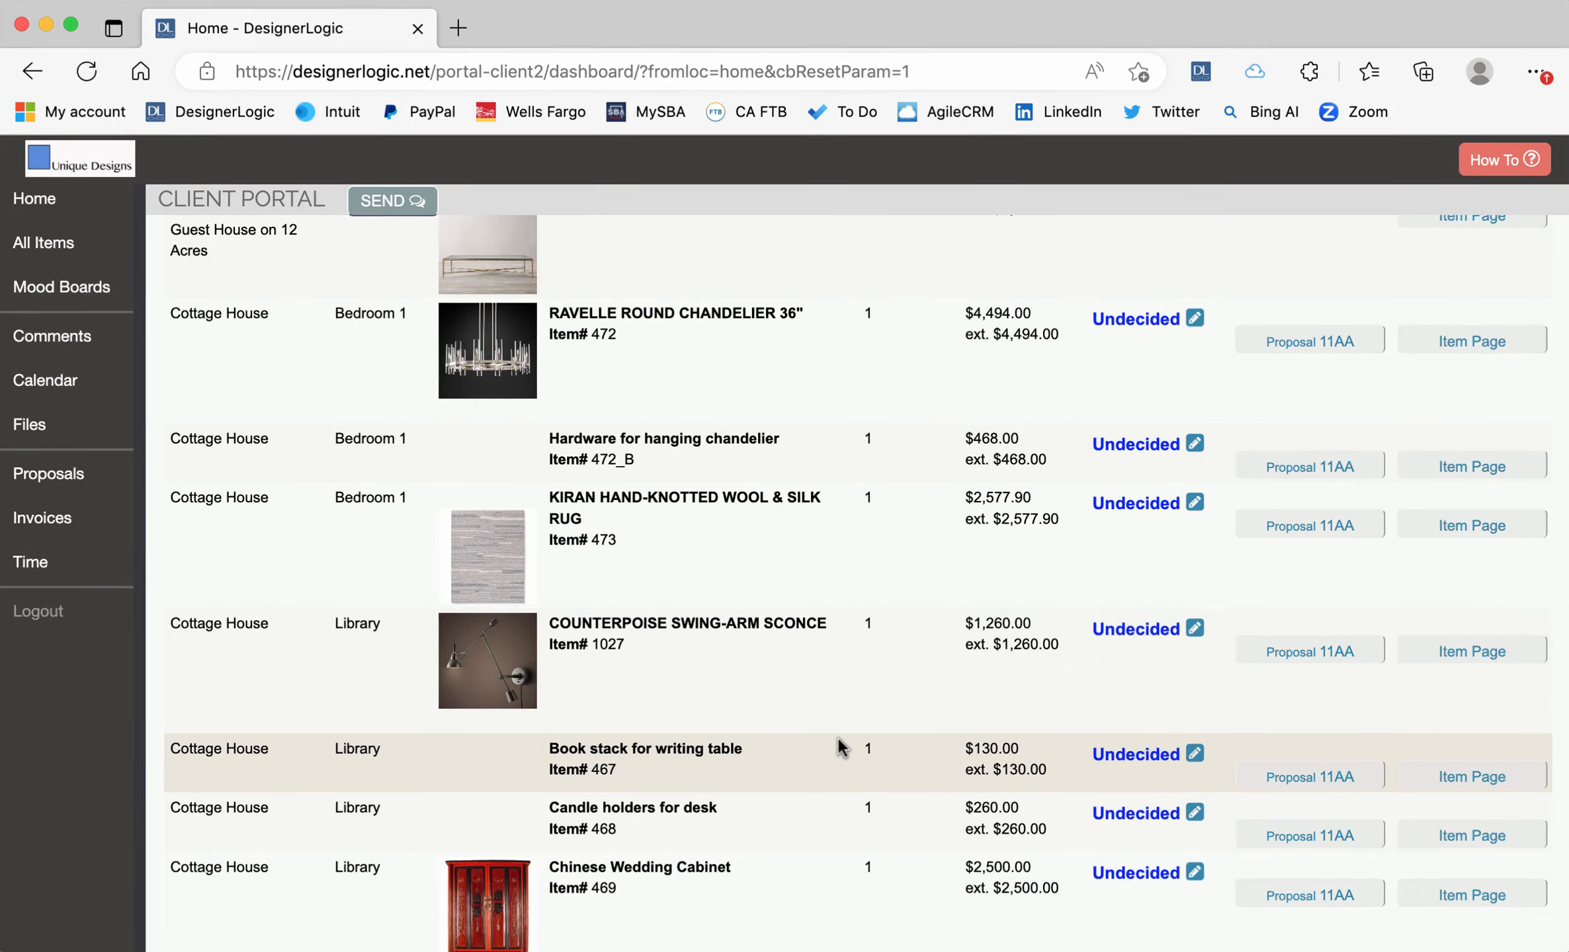
scroll(838, 746, "up", 5)
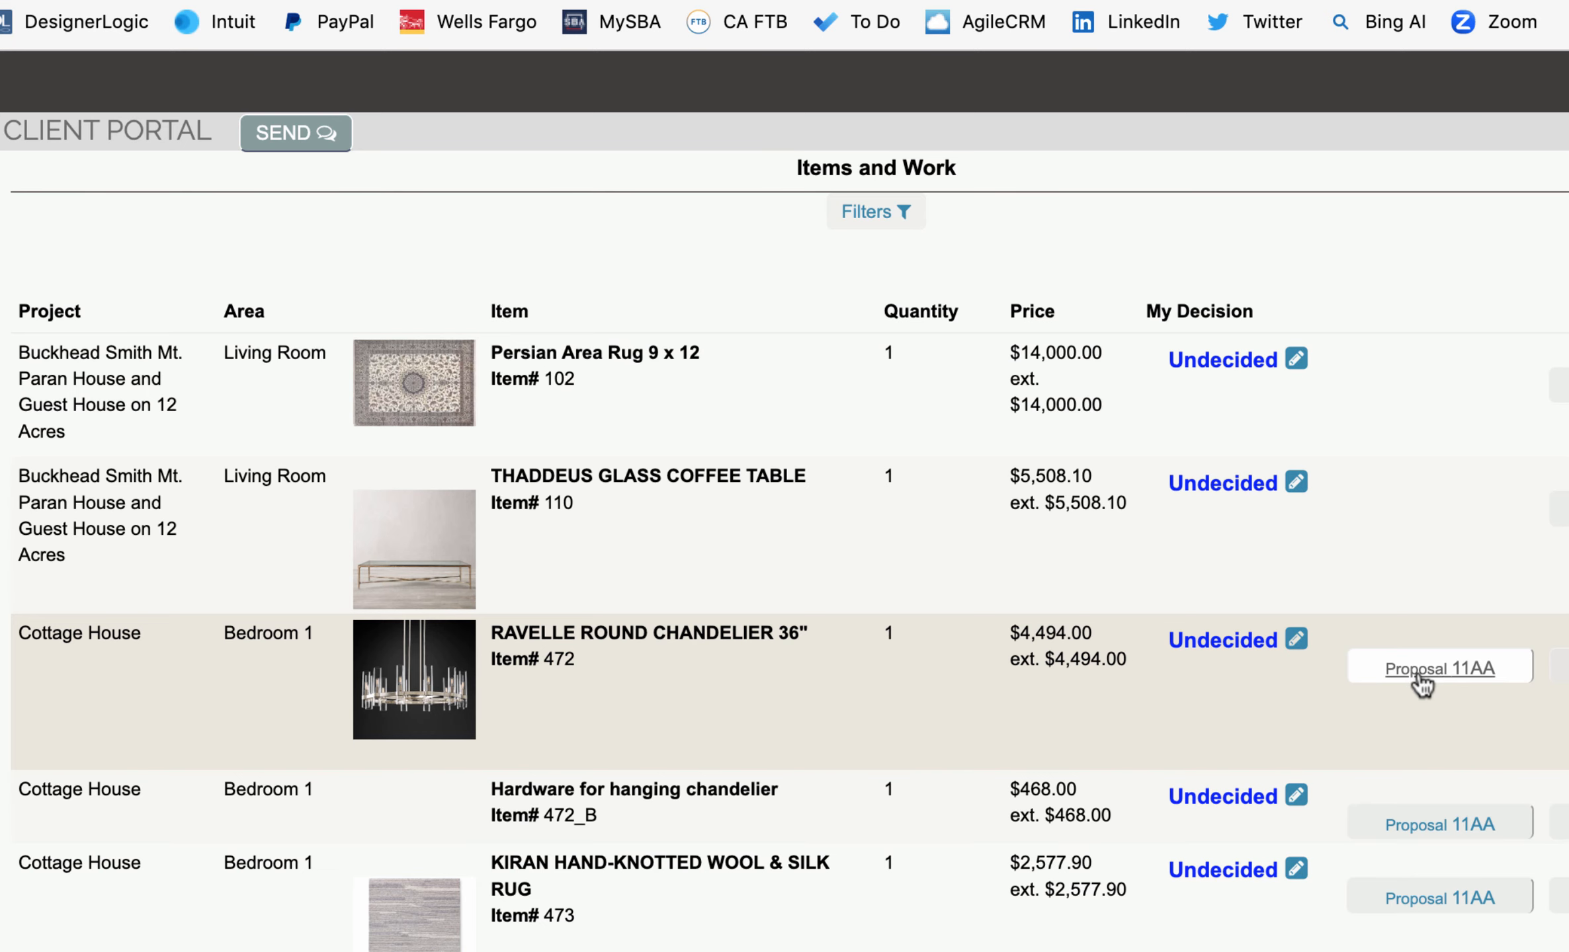
left_click(1421, 684)
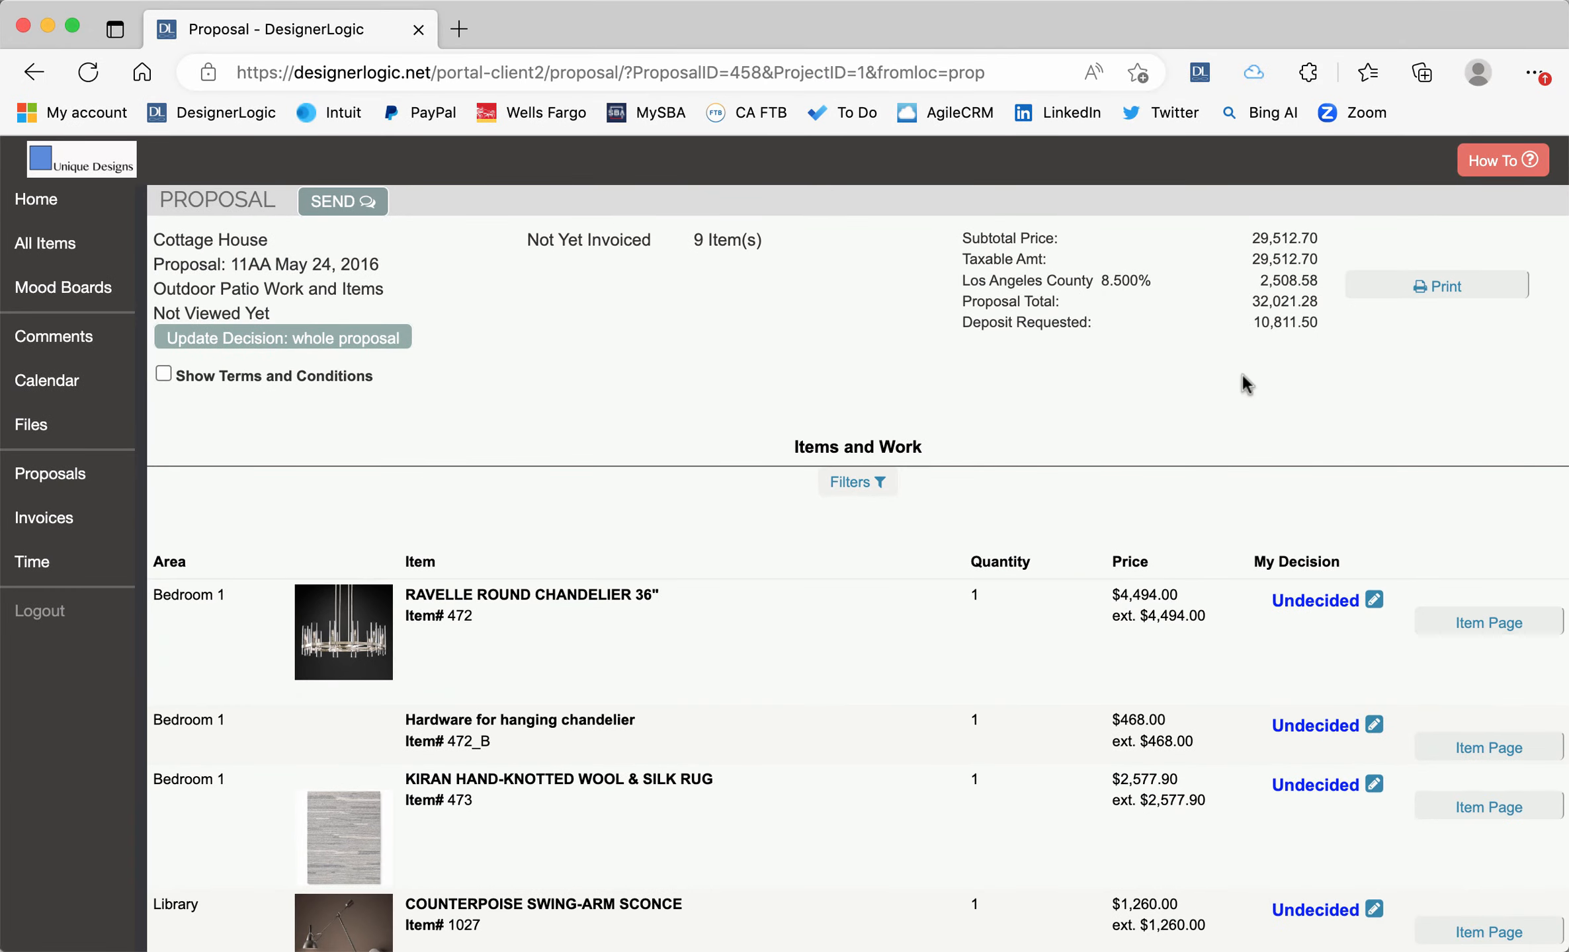
scroll(1244, 382, "down", 15)
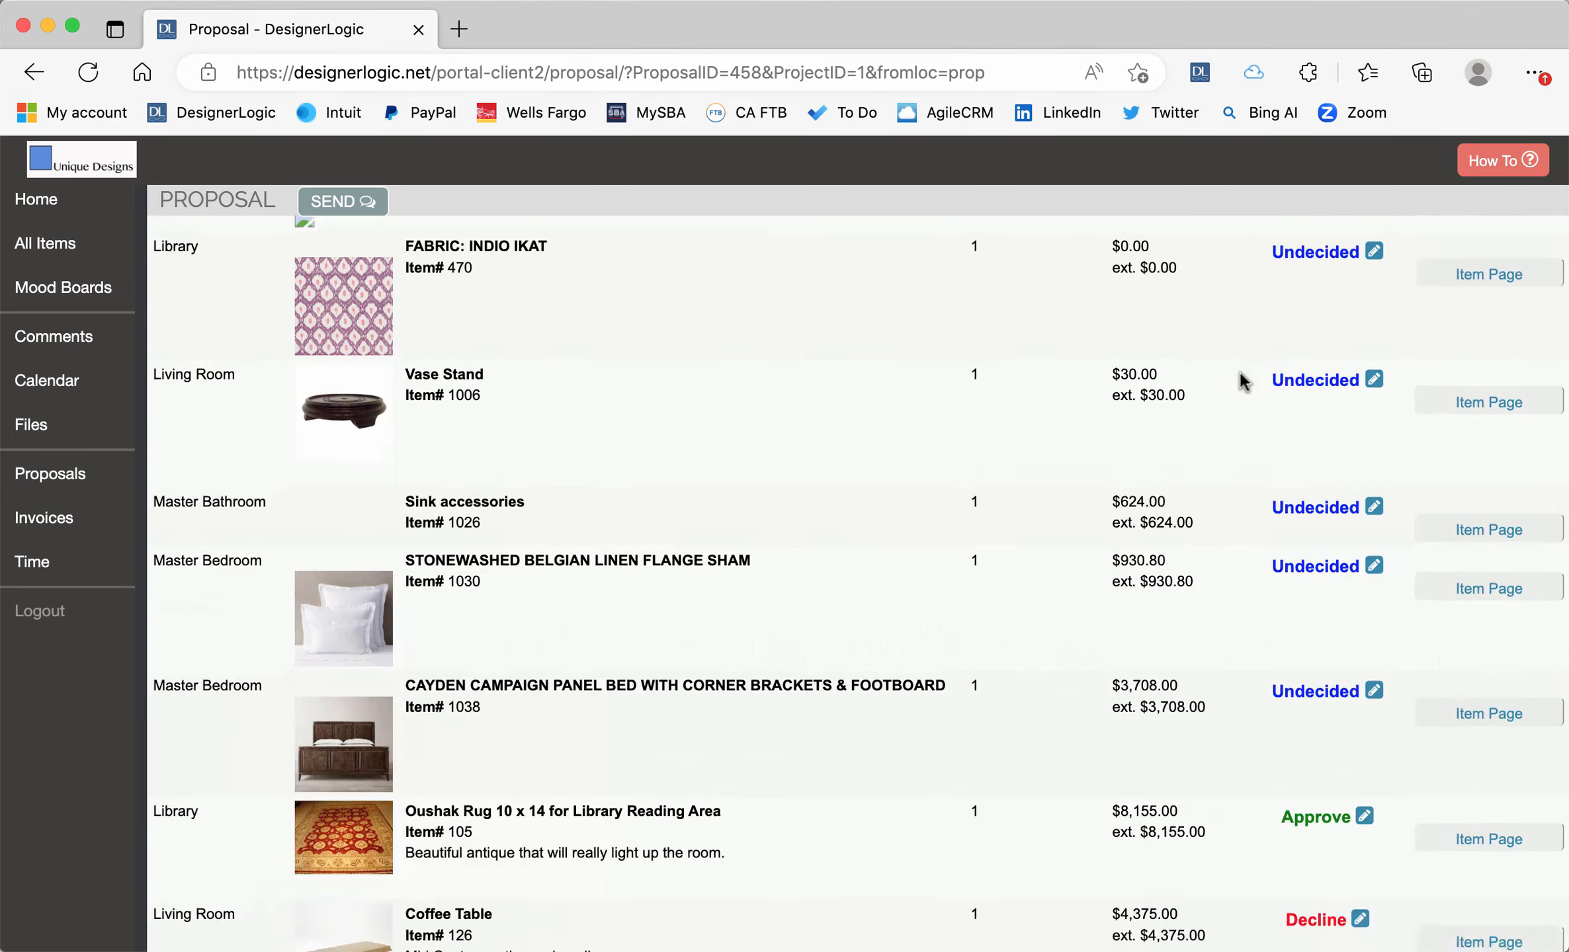
scroll(1244, 382, "up", 15)
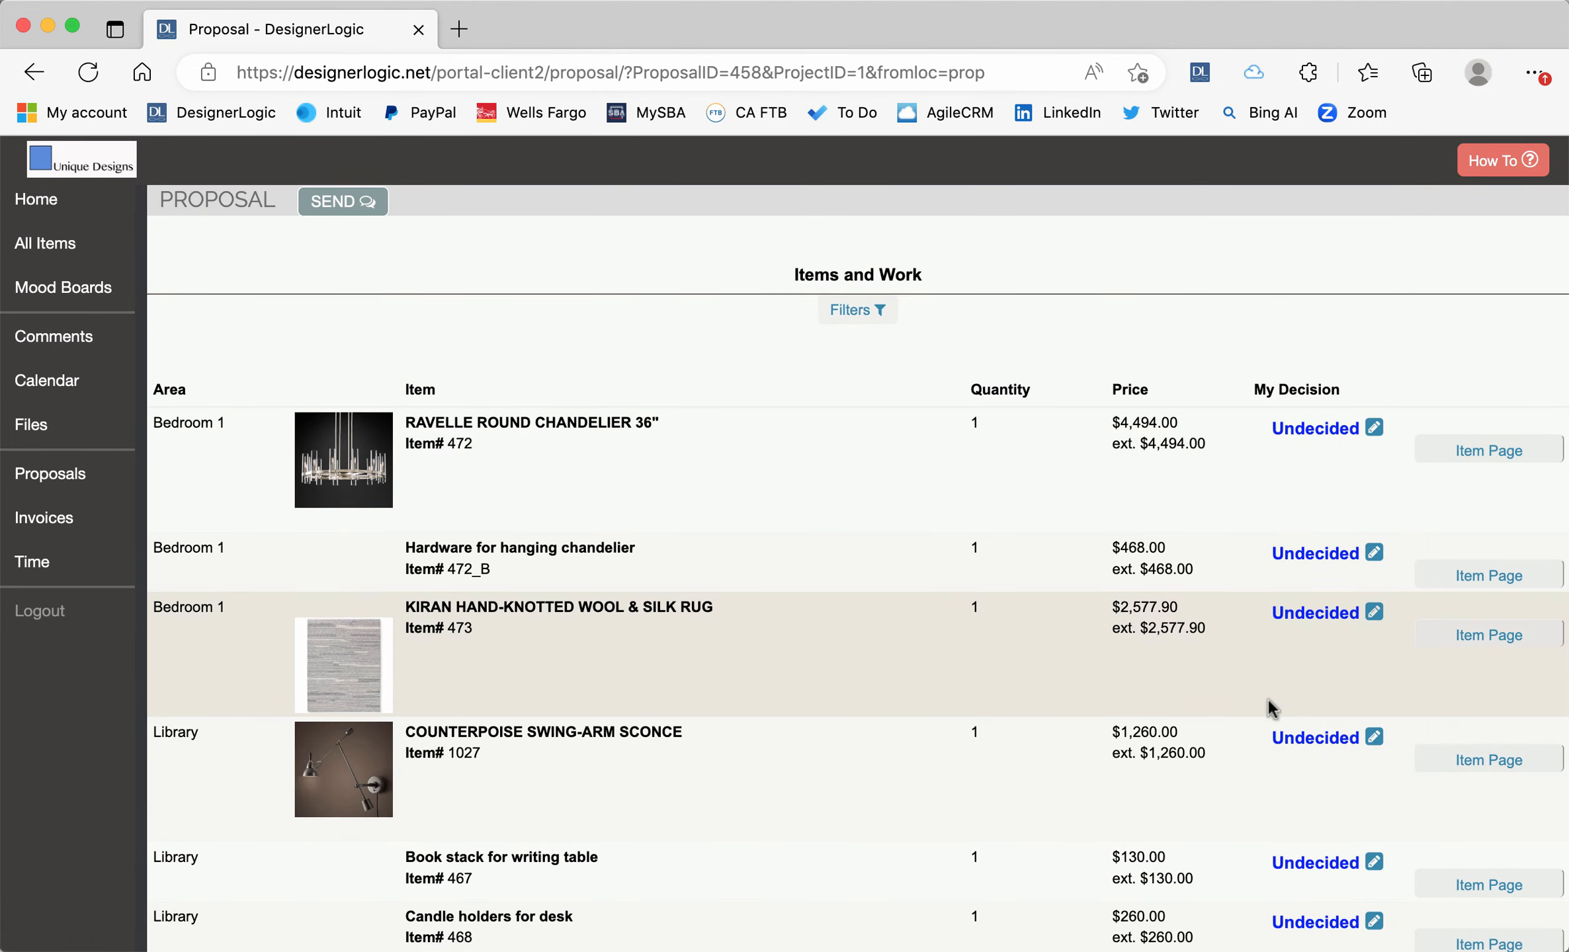
scroll(1266, 679, "up", 3)
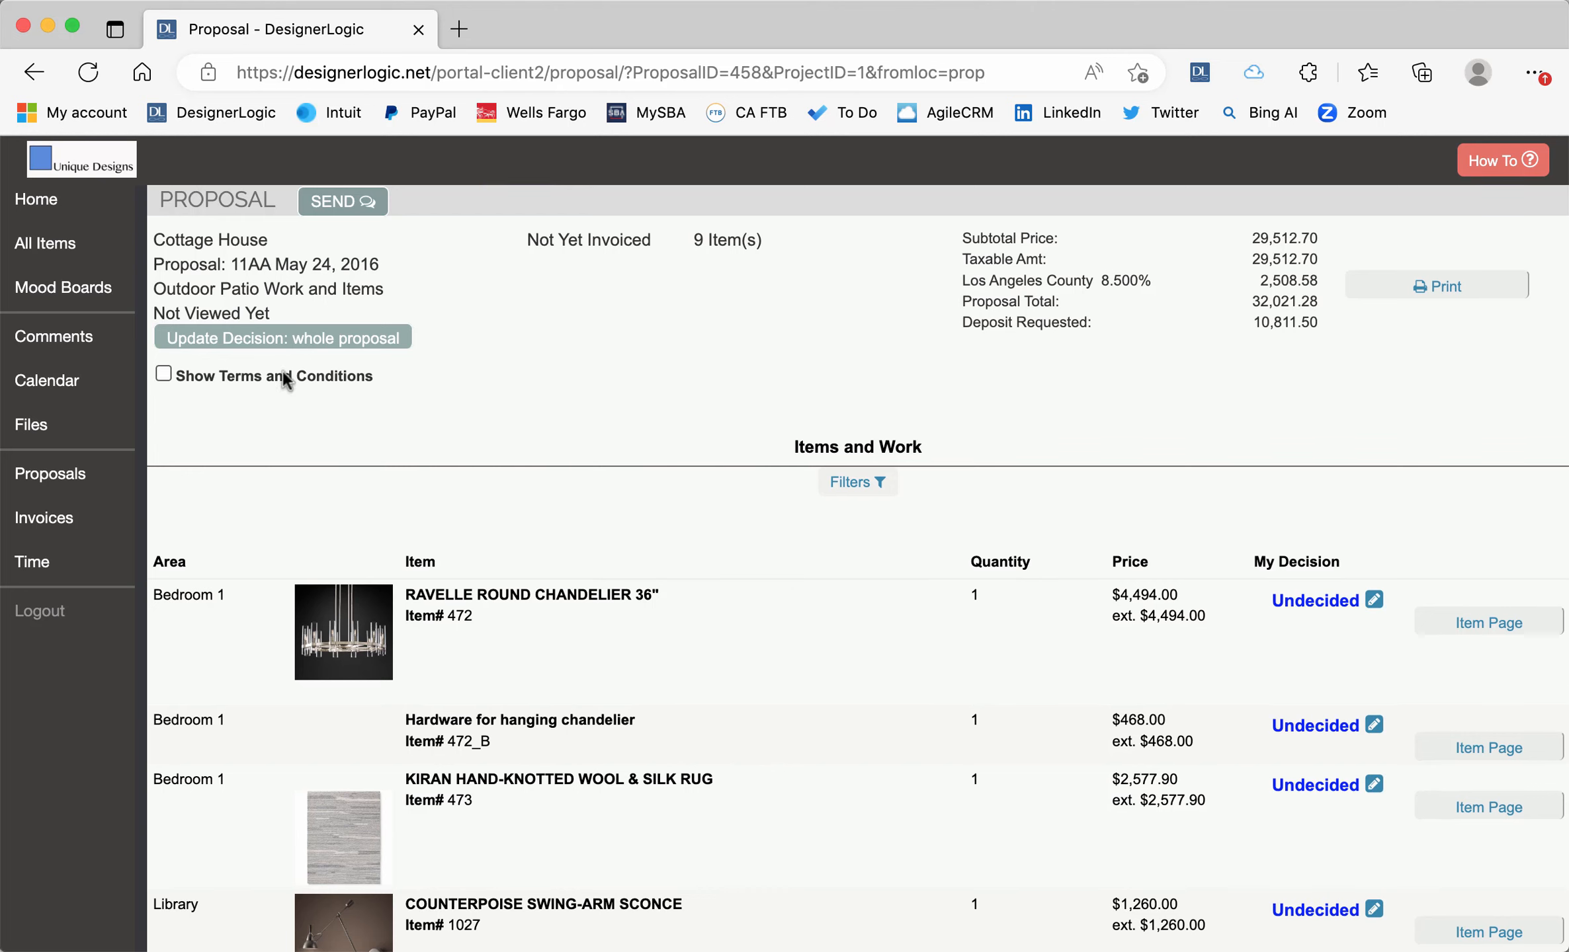
- Review the Approved, Partial Approval and Declined options for deciding on the whole proposal and close the form without submitting
left_click(281, 335)
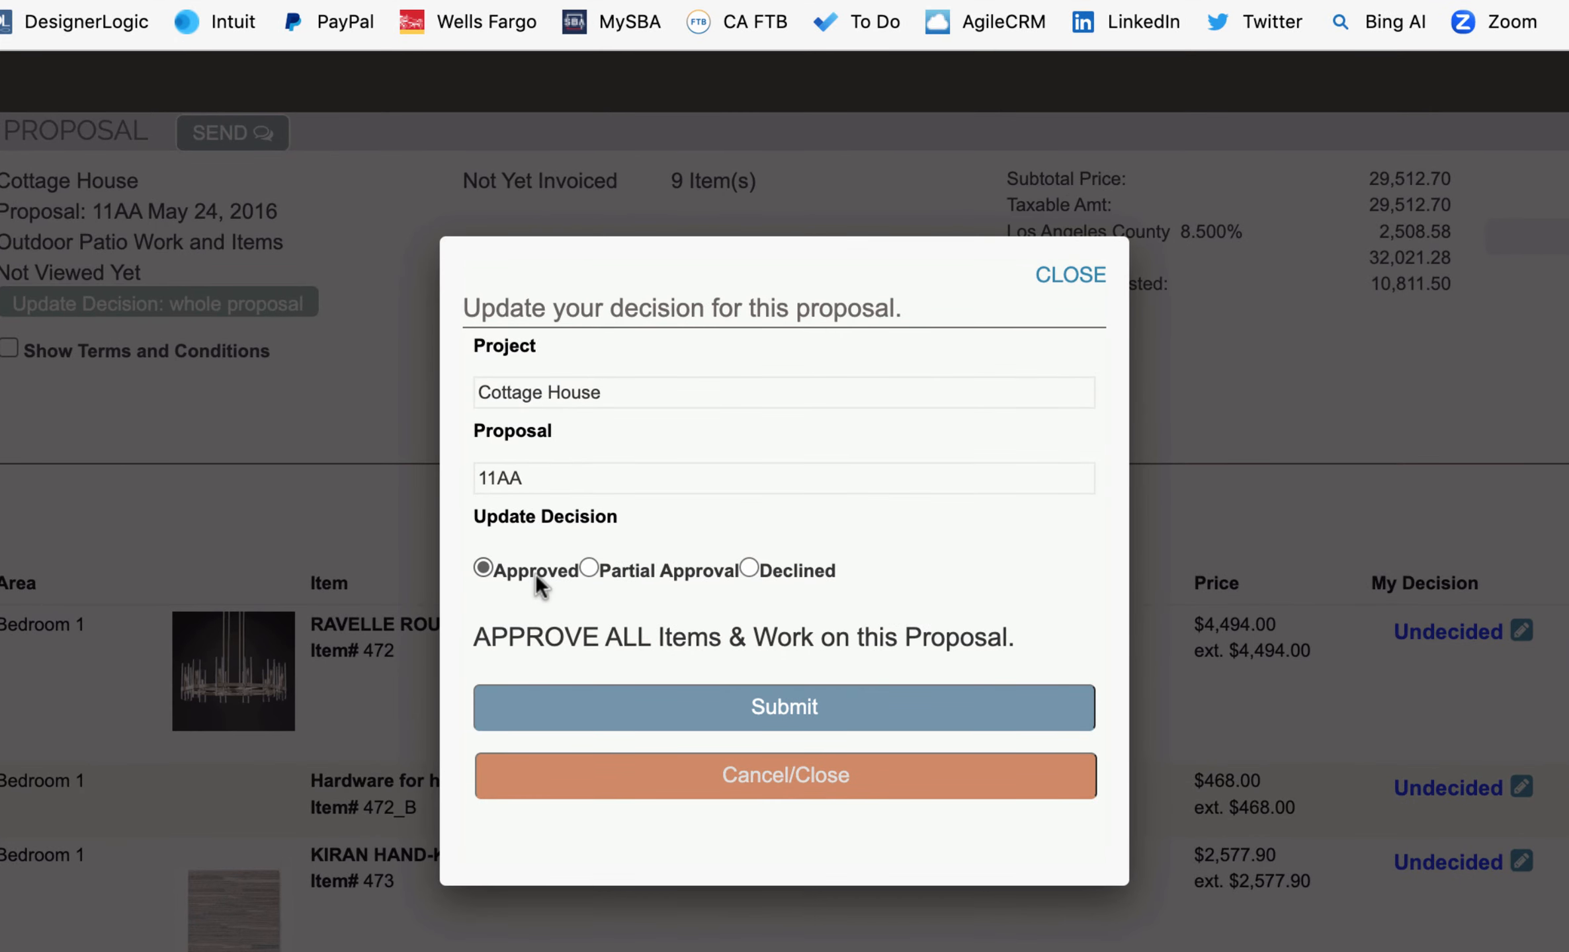
left_click(593, 569)
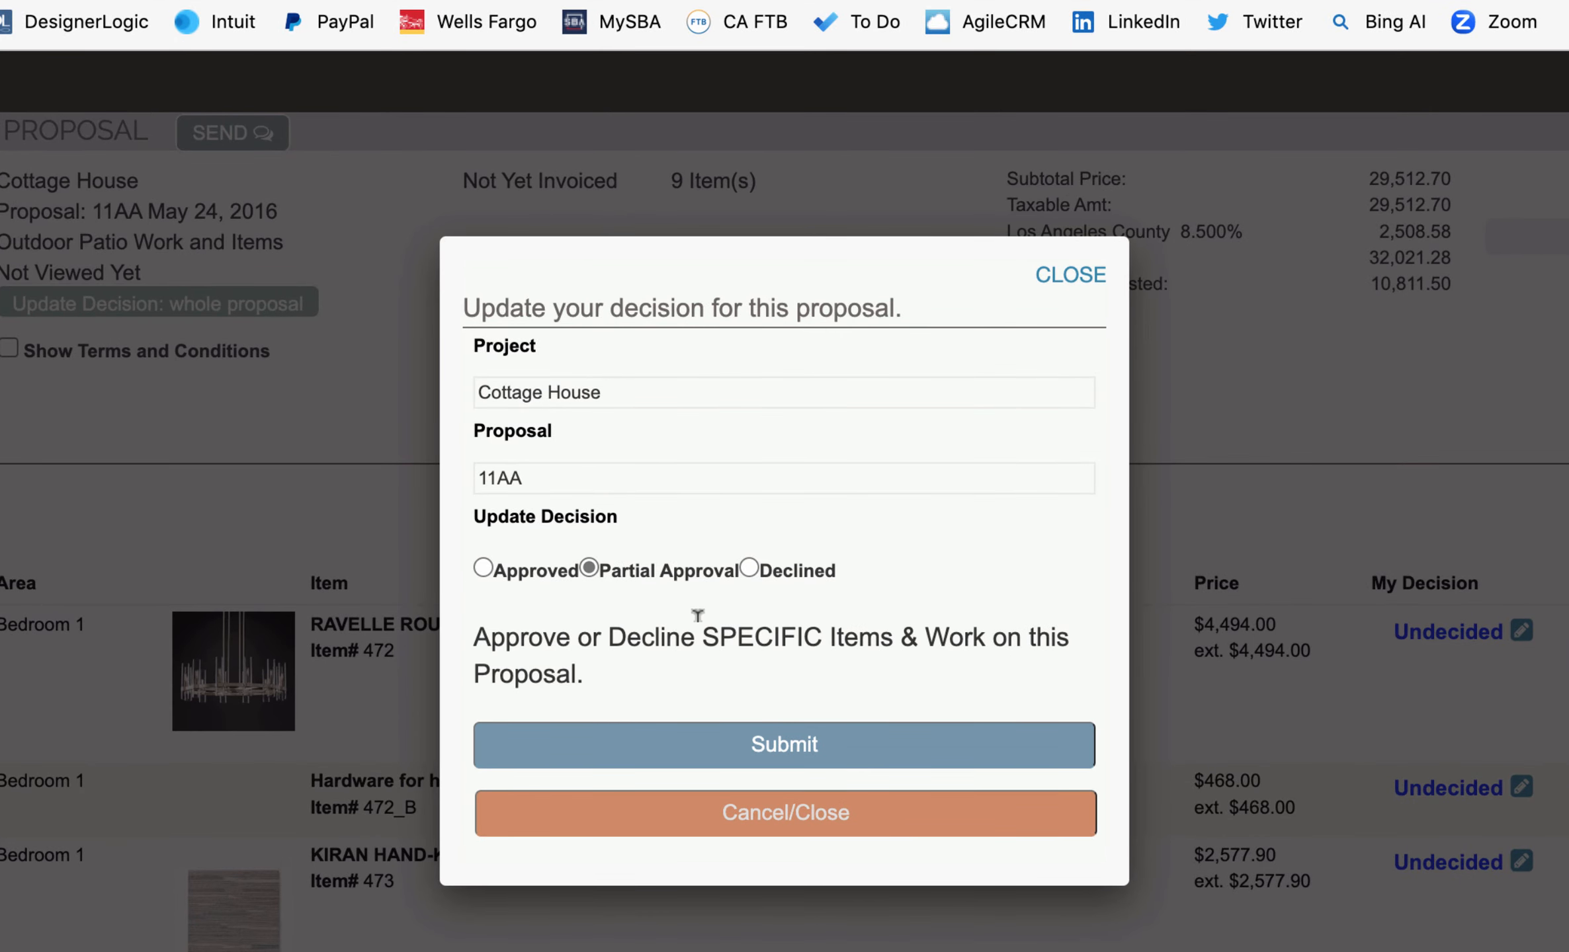
left_click(748, 567)
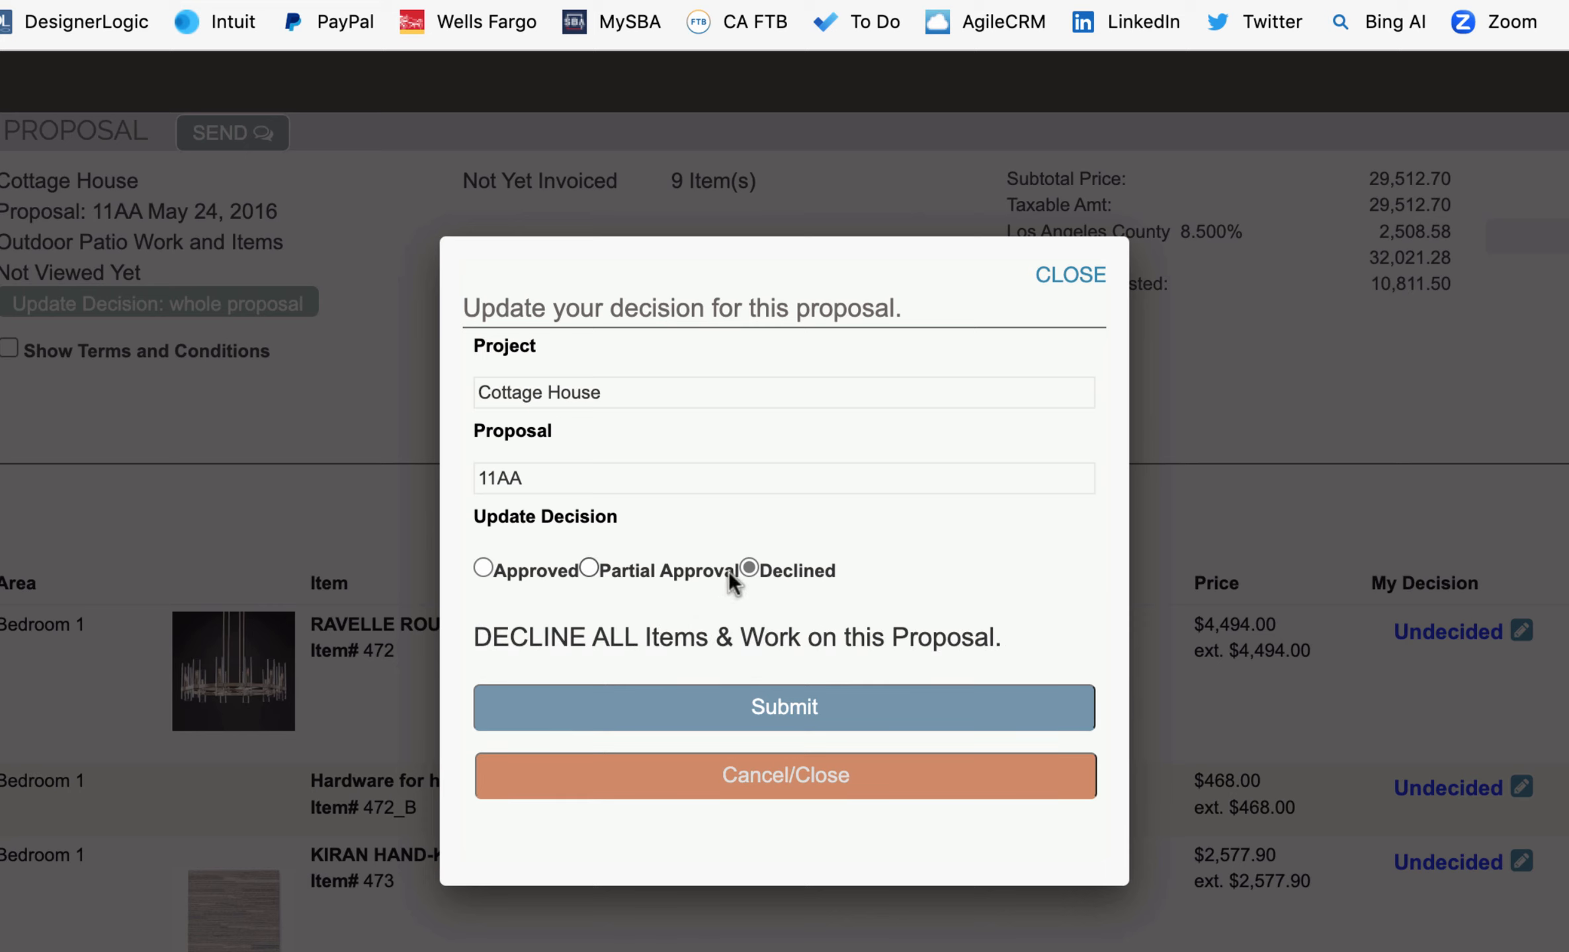
left_click(483, 568)
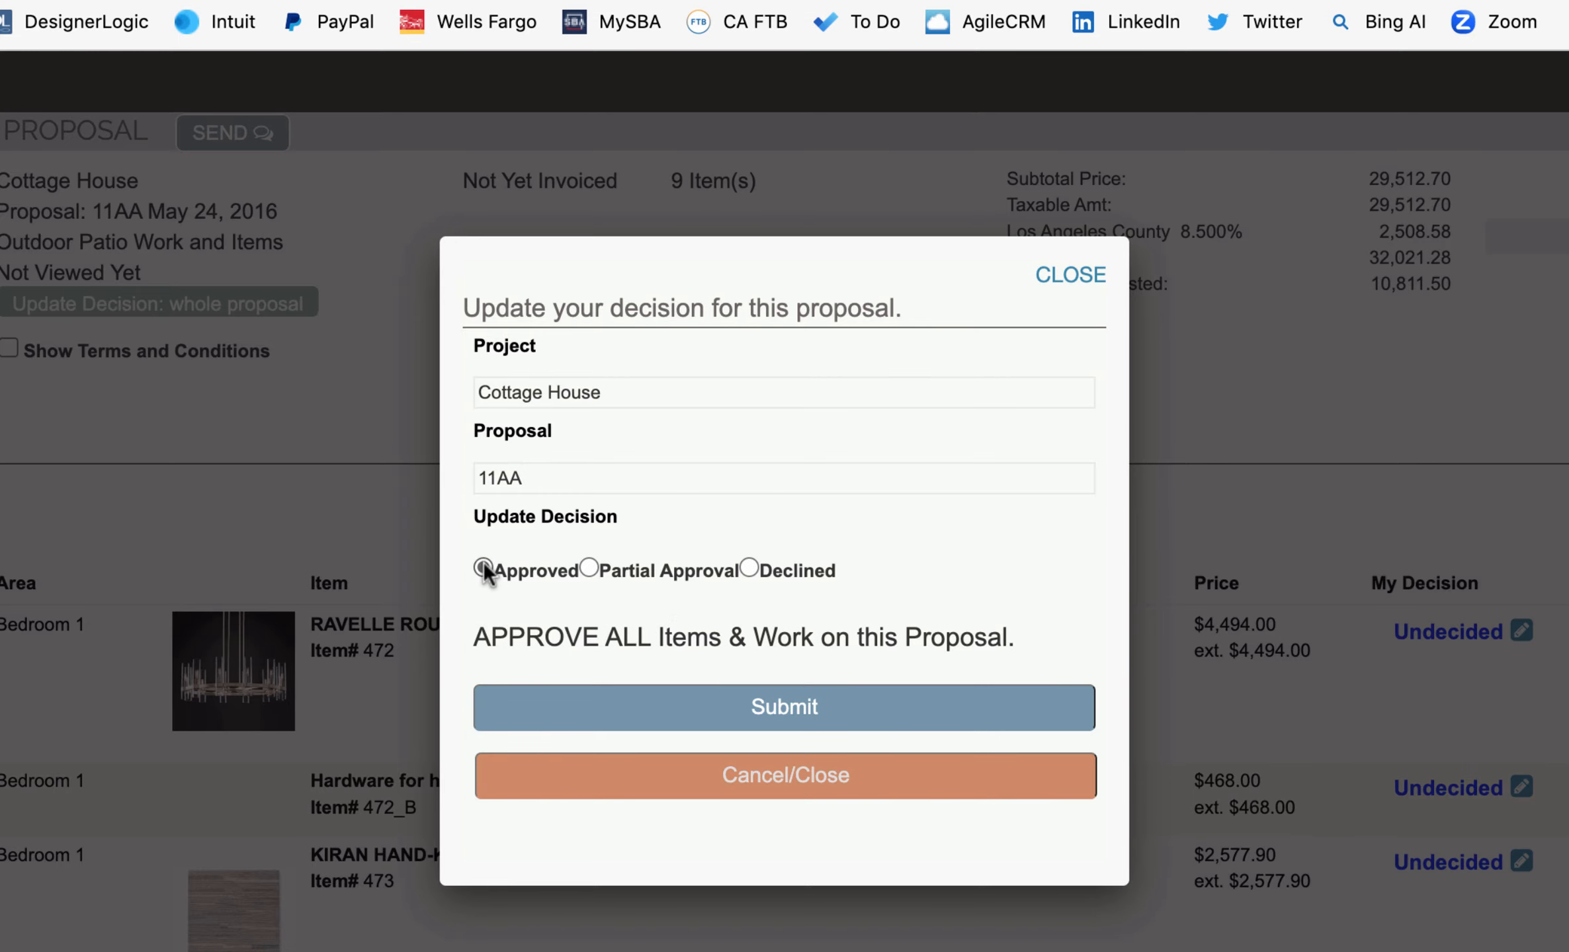
left_click(728, 784)
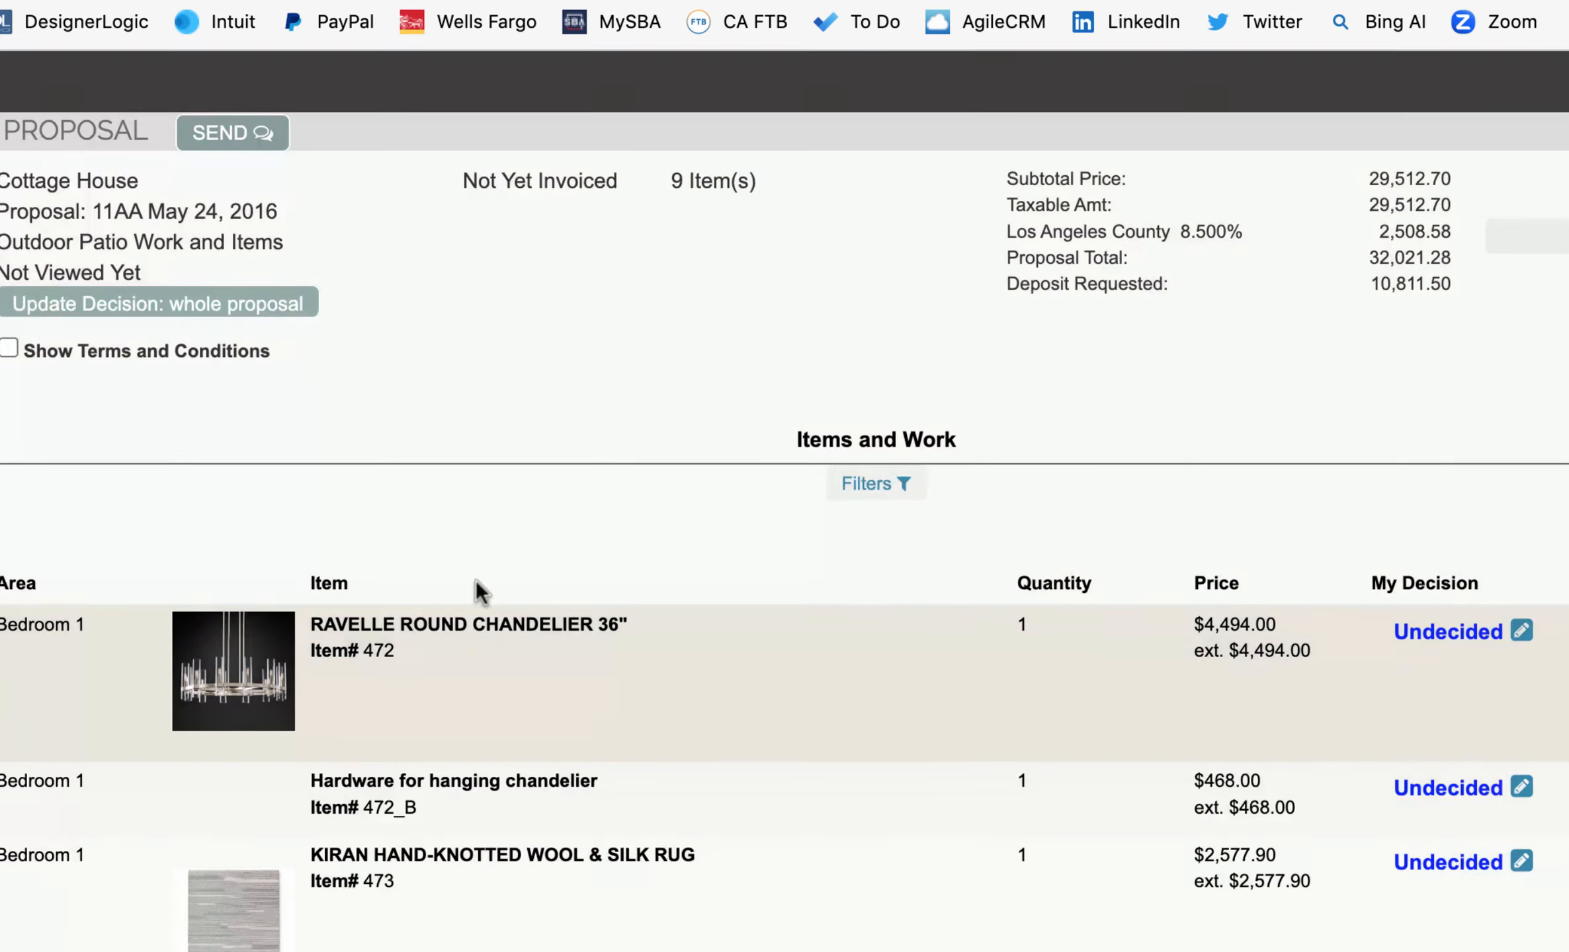
- Look over the proposal's item decisions, check #11AA in the designer view in Chrome, and return to the client portal in Edge
scroll(572, 730, "down", 3)
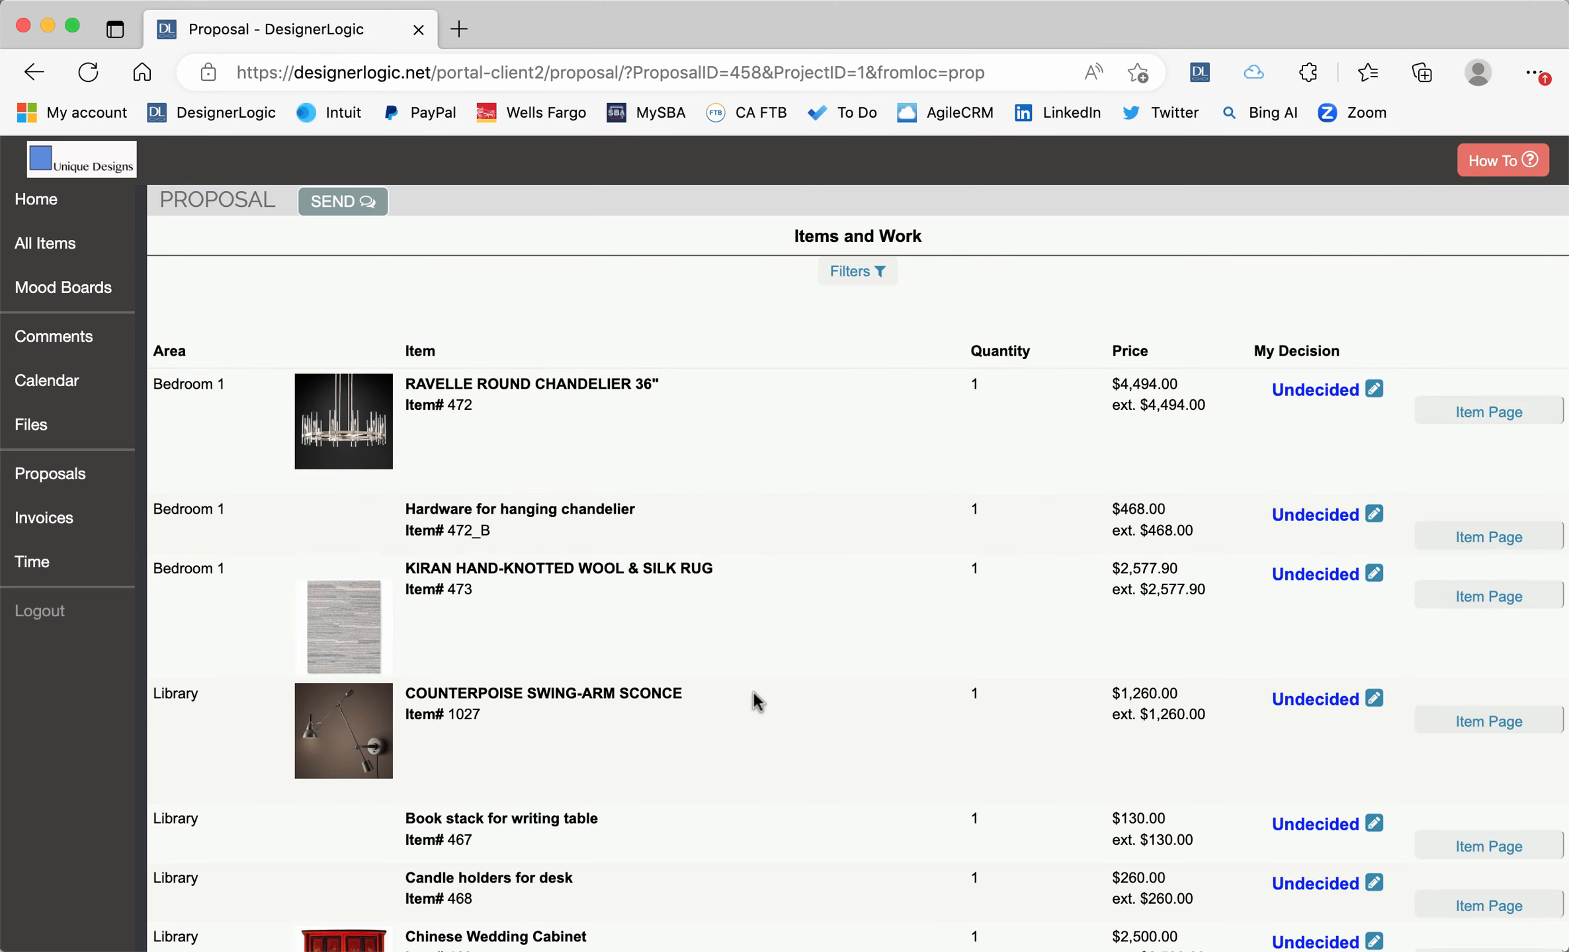
left_click(638, 878)
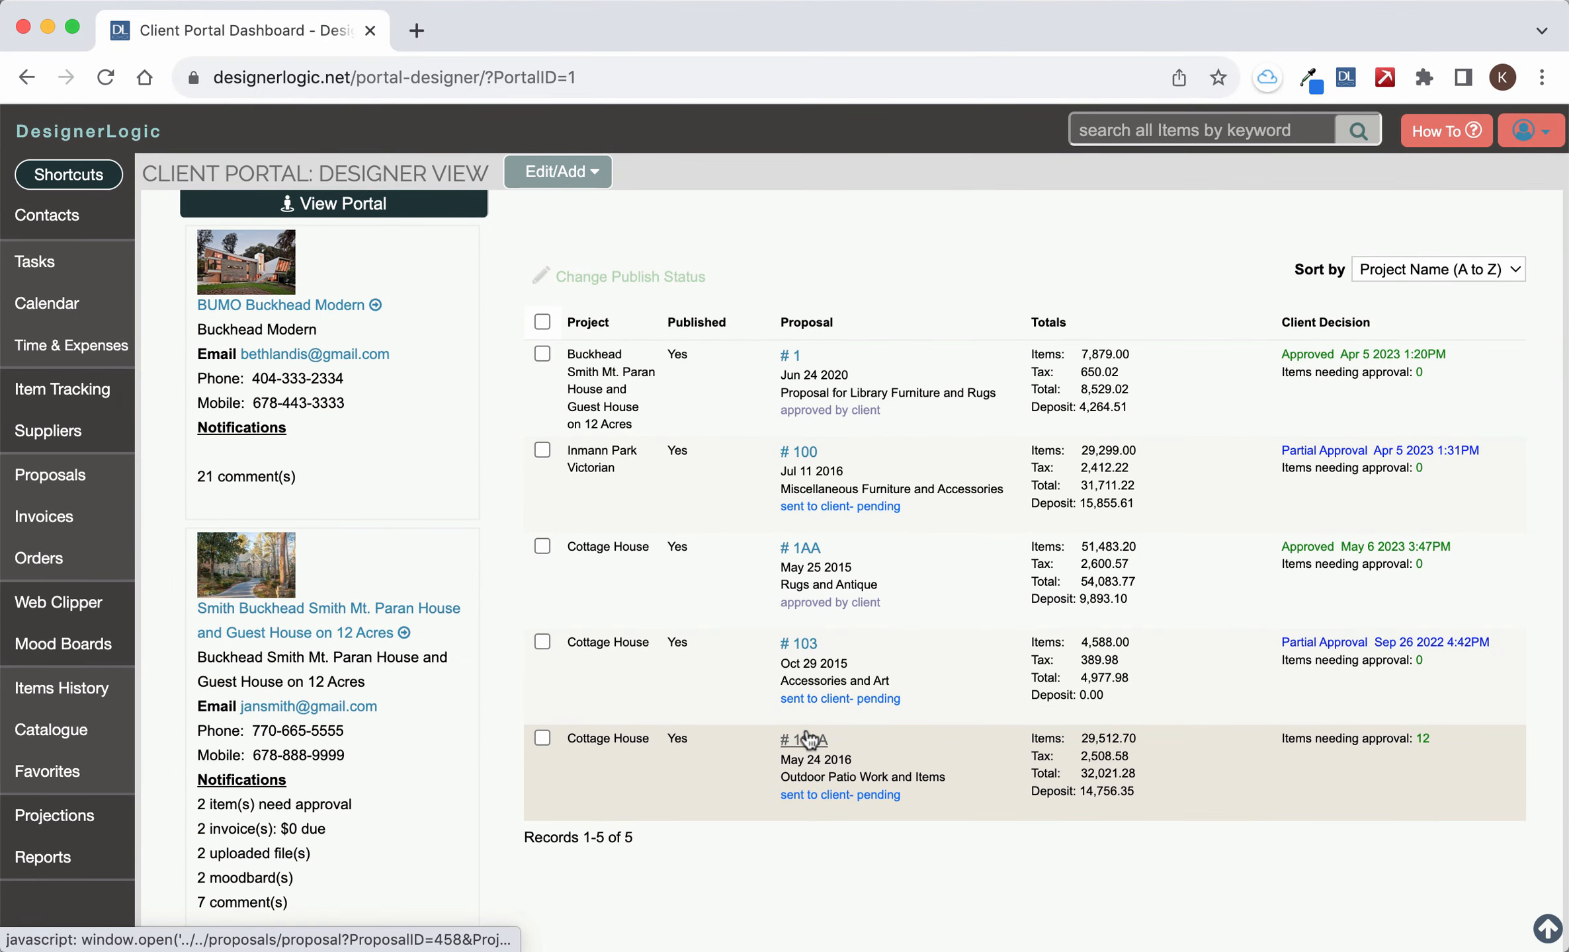
left_click(692, 882)
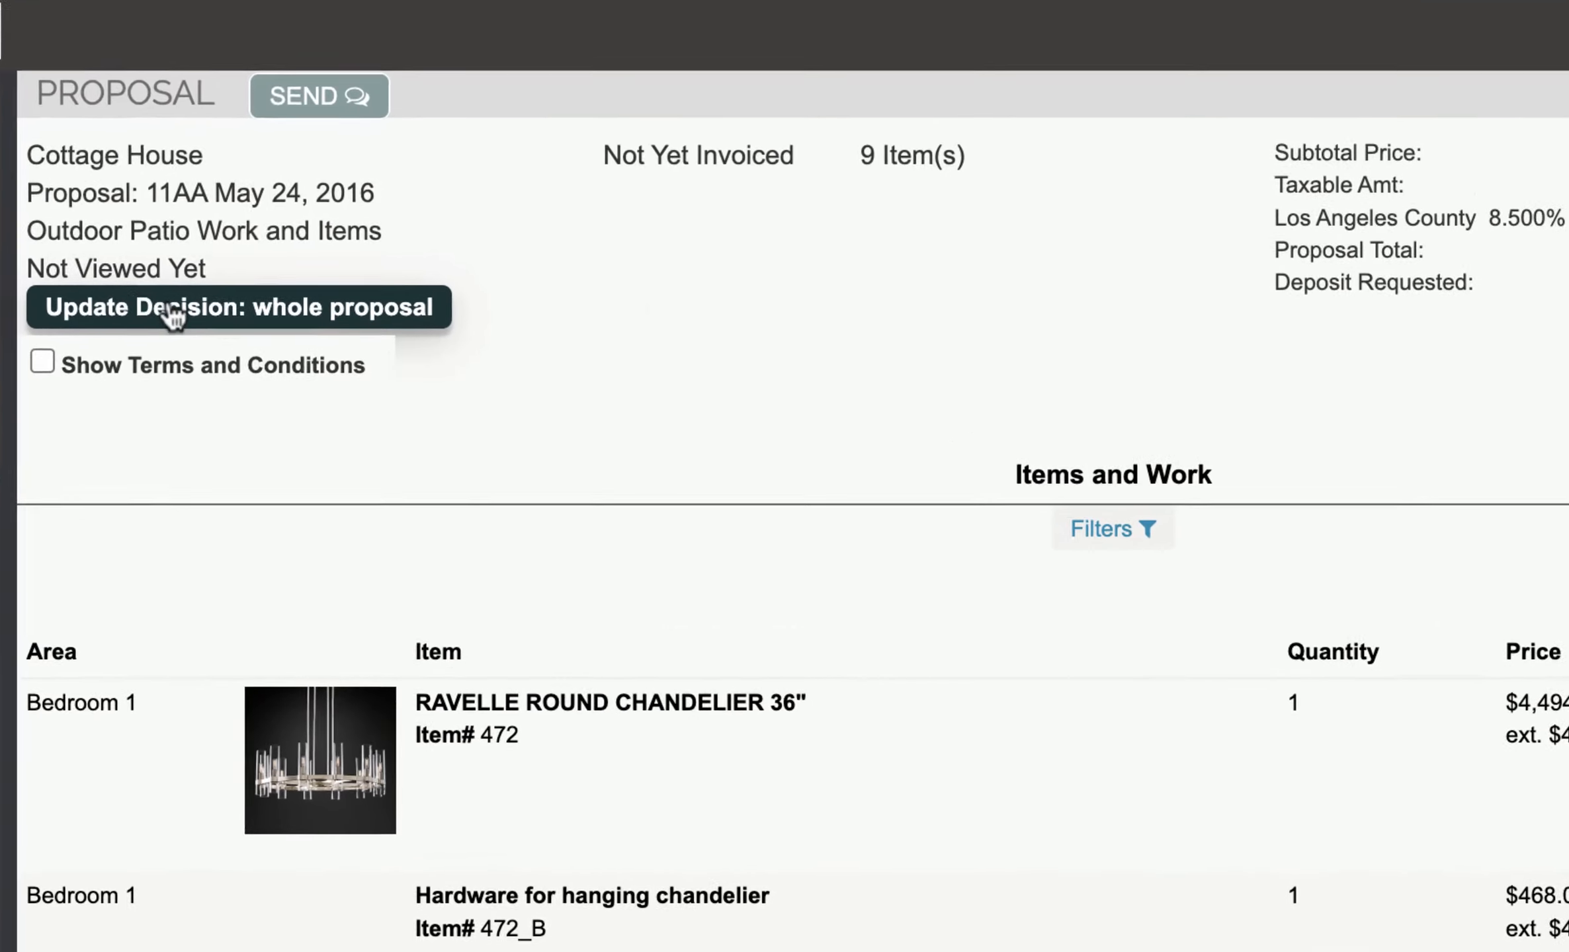
- Submit an Approved decision for the whole proposal 11AA and check the item decisions and the approval date
left_click(258, 333)
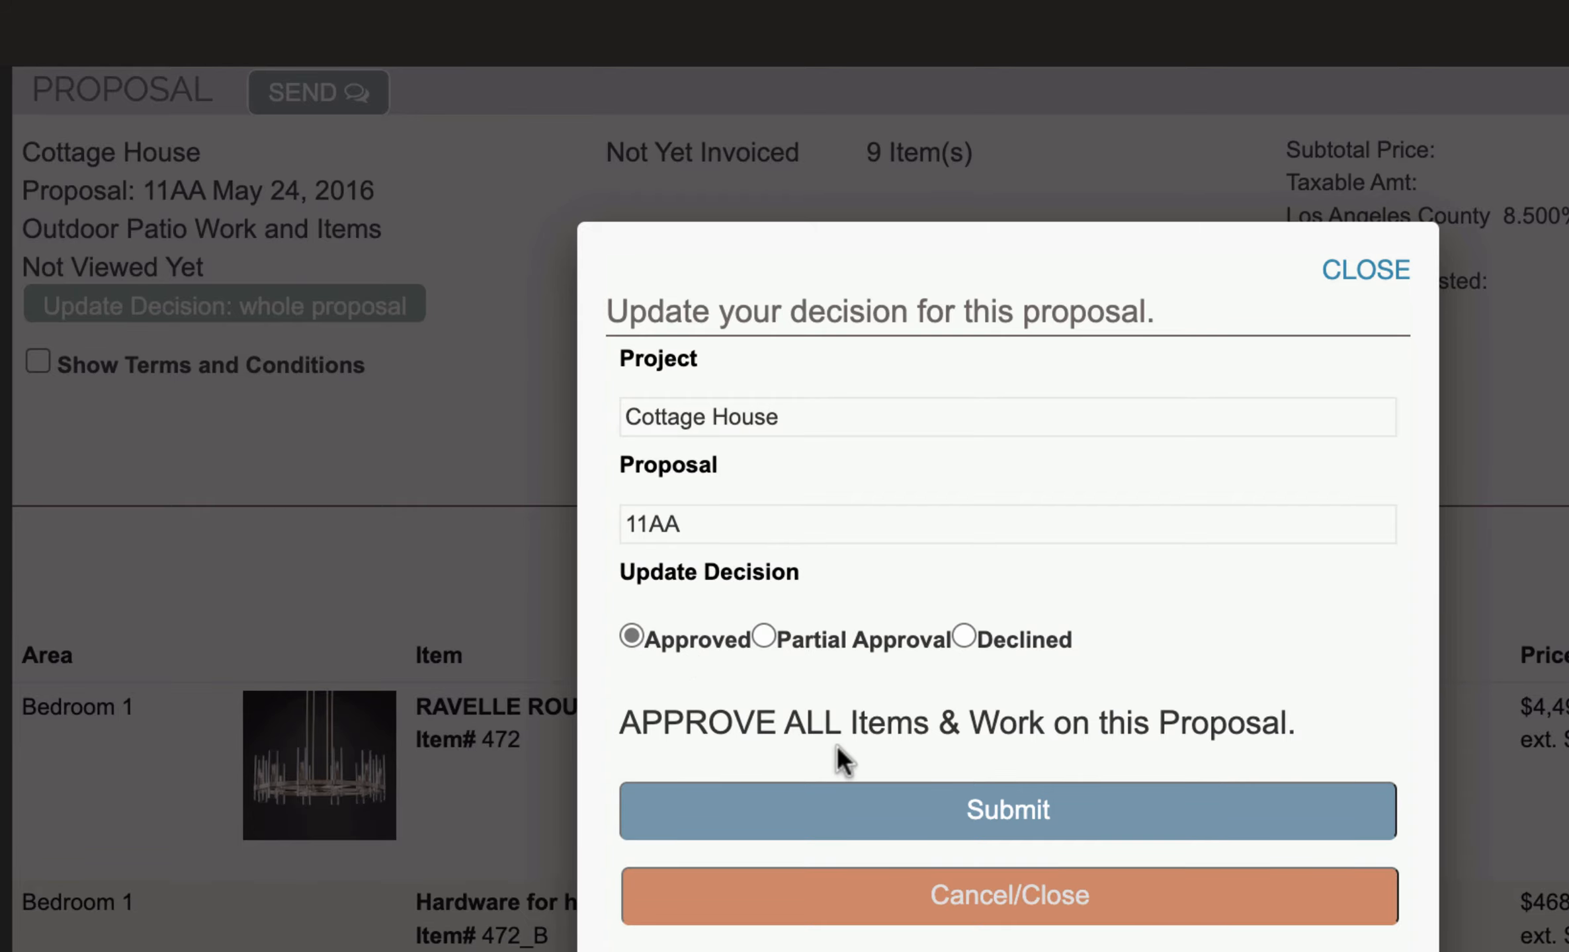
left_click(937, 809)
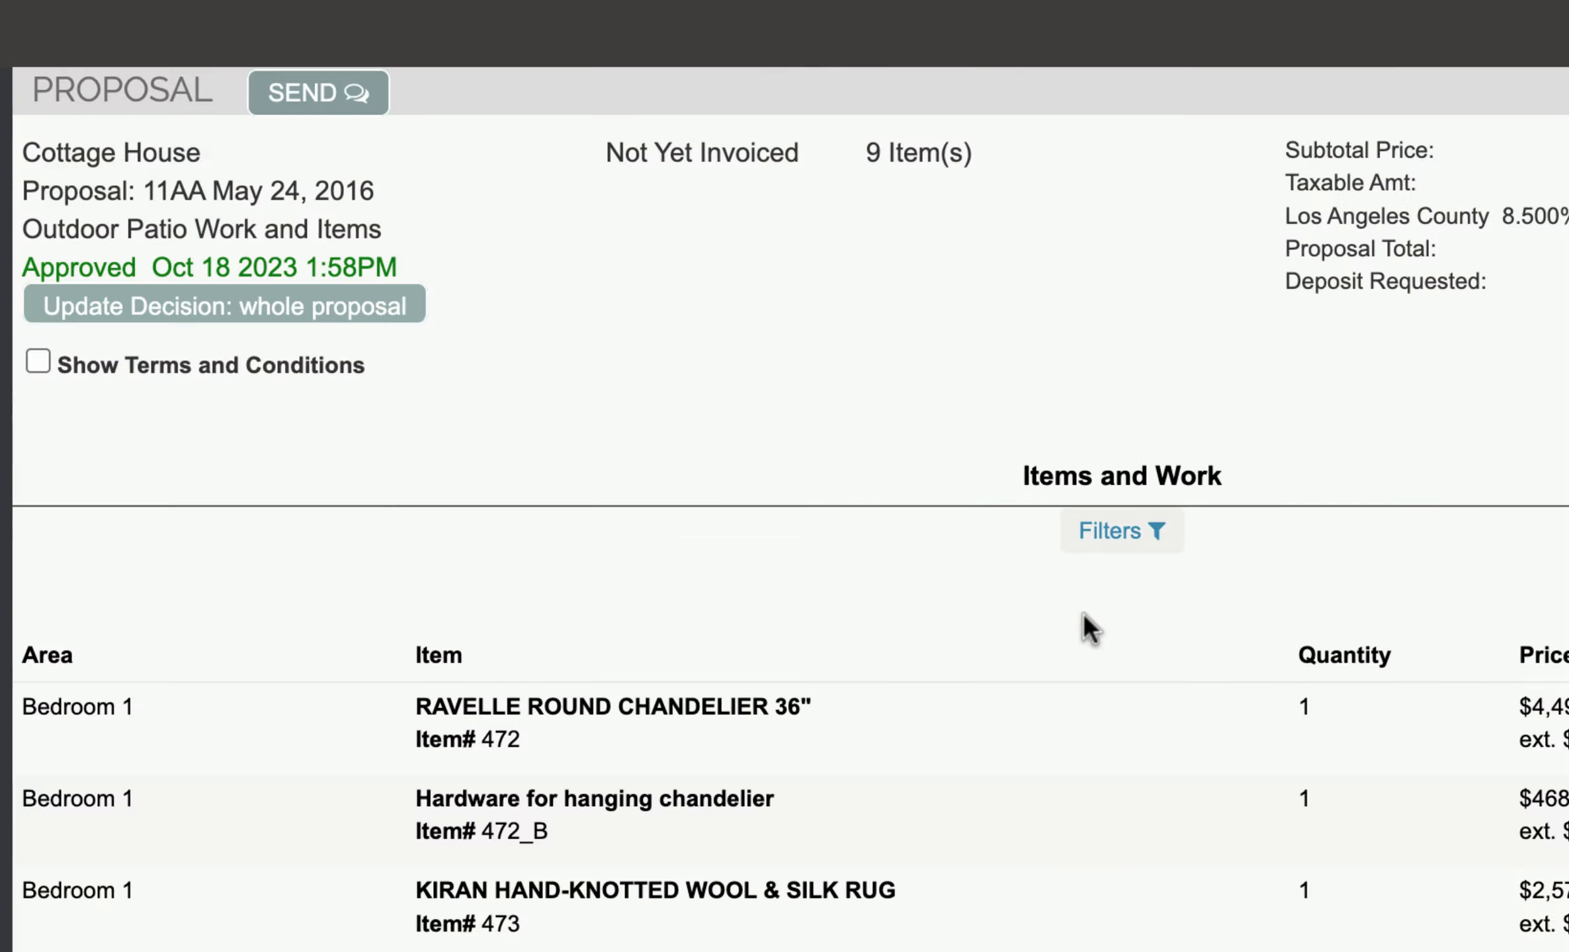
scroll(819, 721, "down", 15)
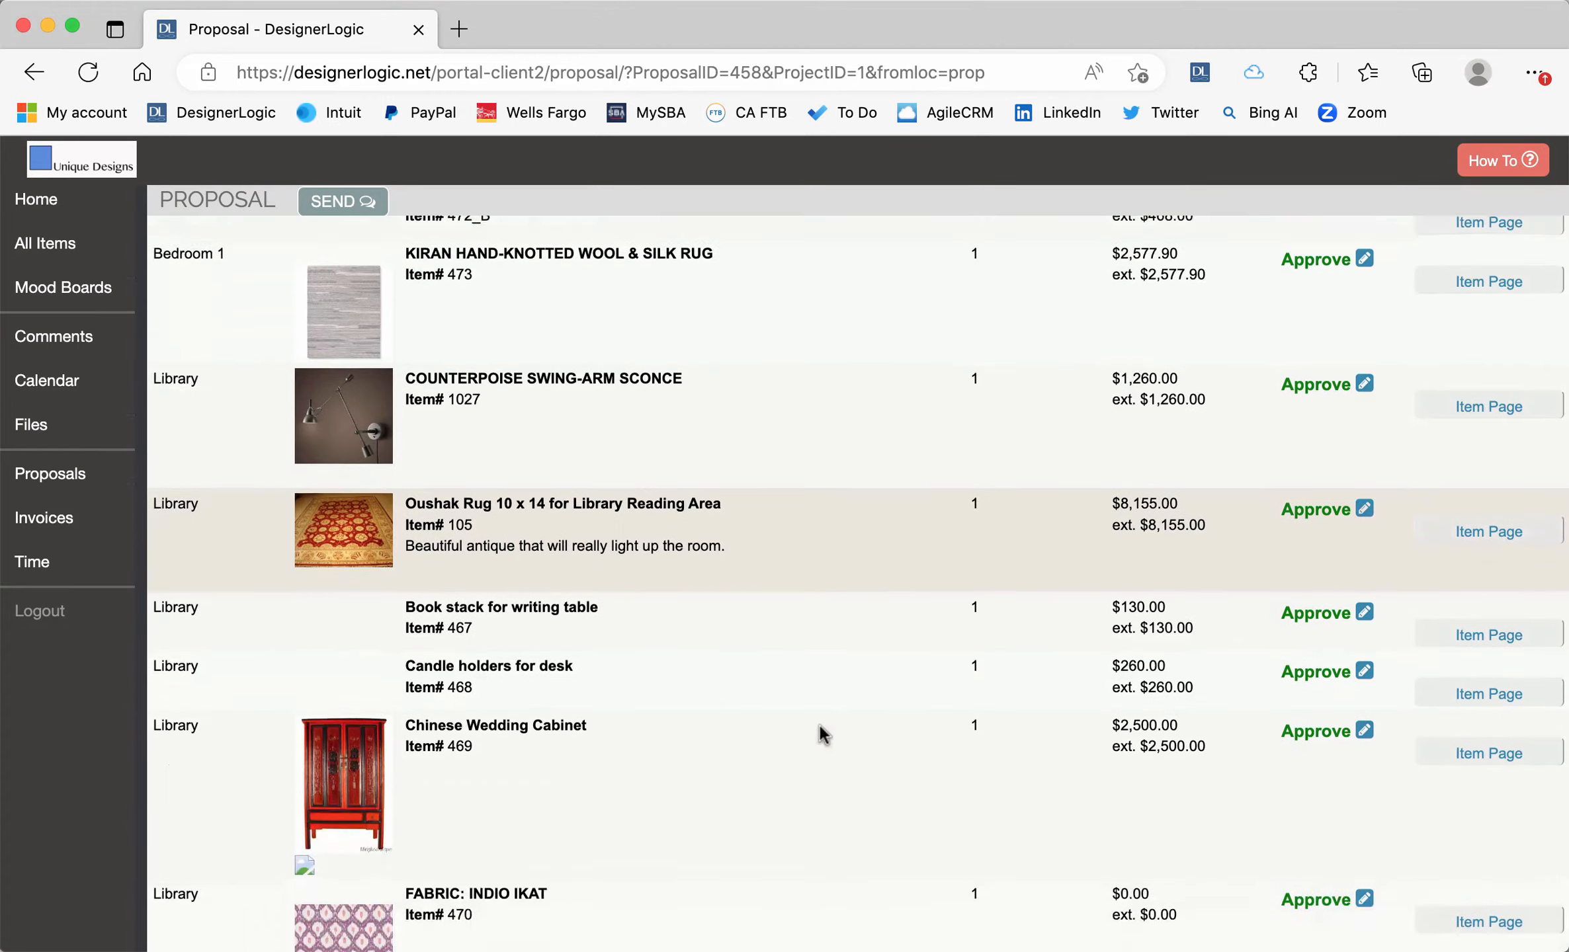
scroll(818, 721, "up", 20)
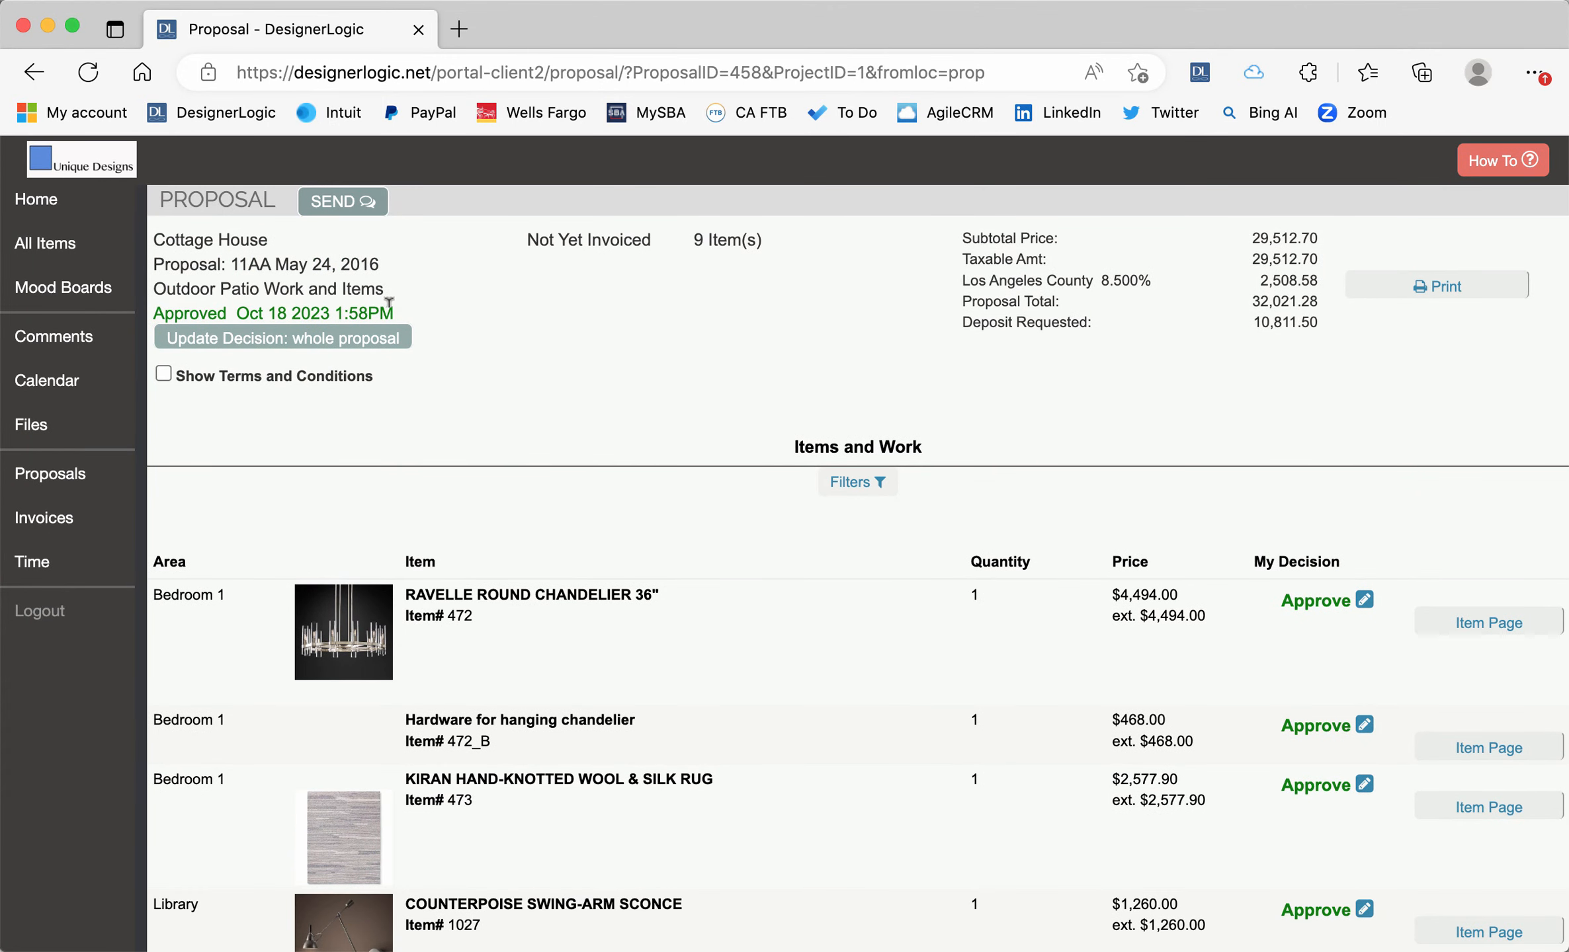
left_click_drag(395, 312, 151, 314)
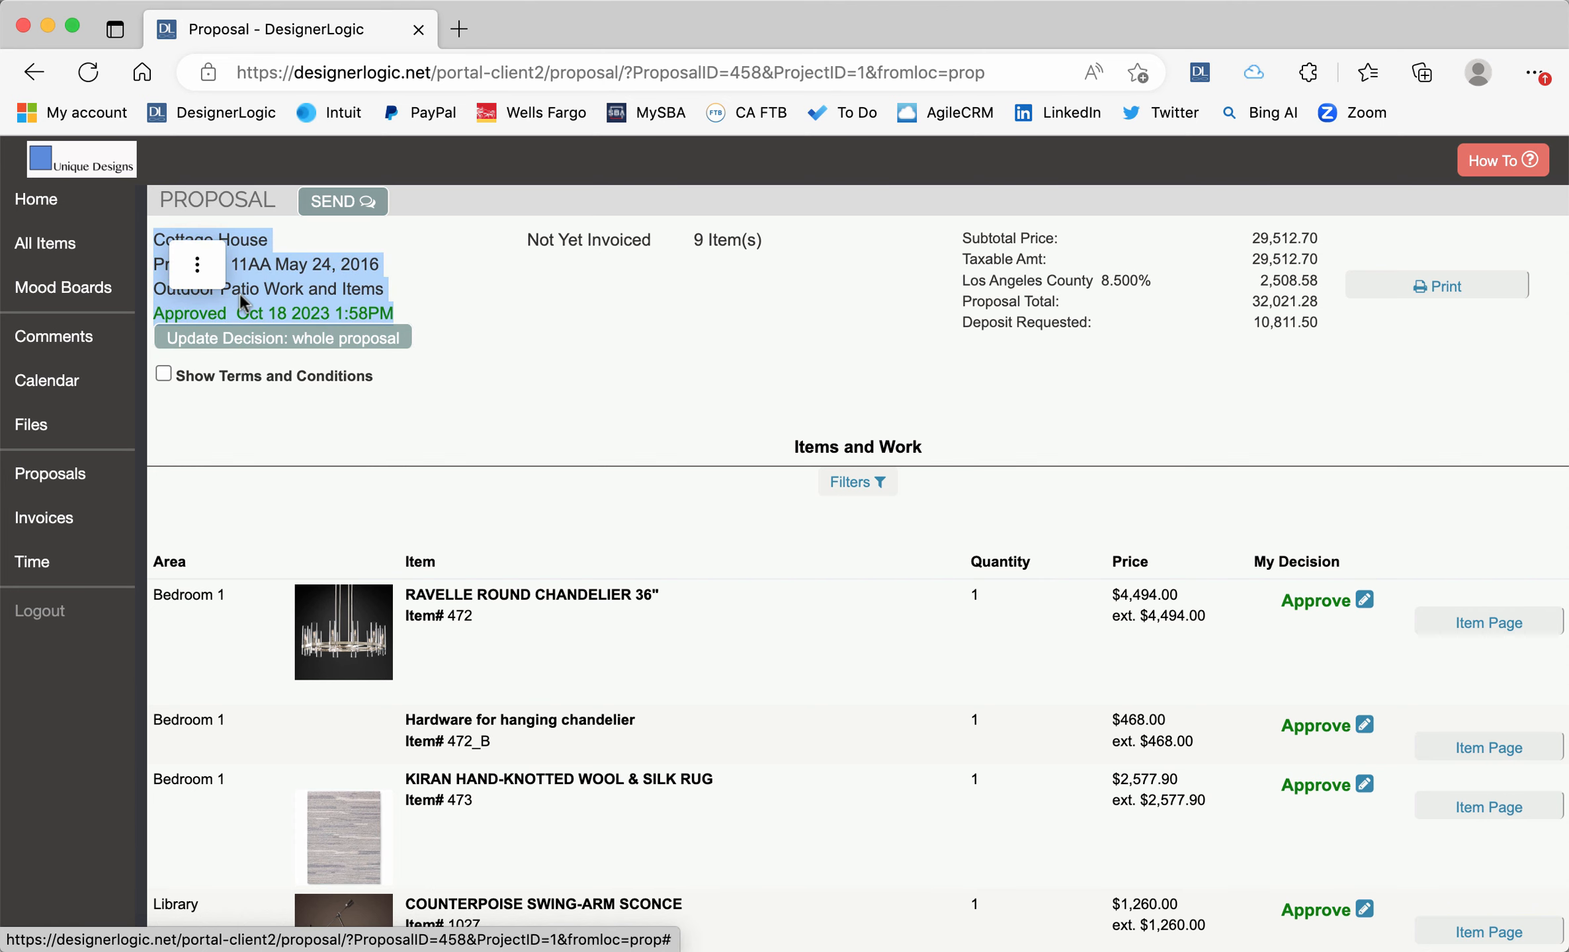
left_click(563, 308)
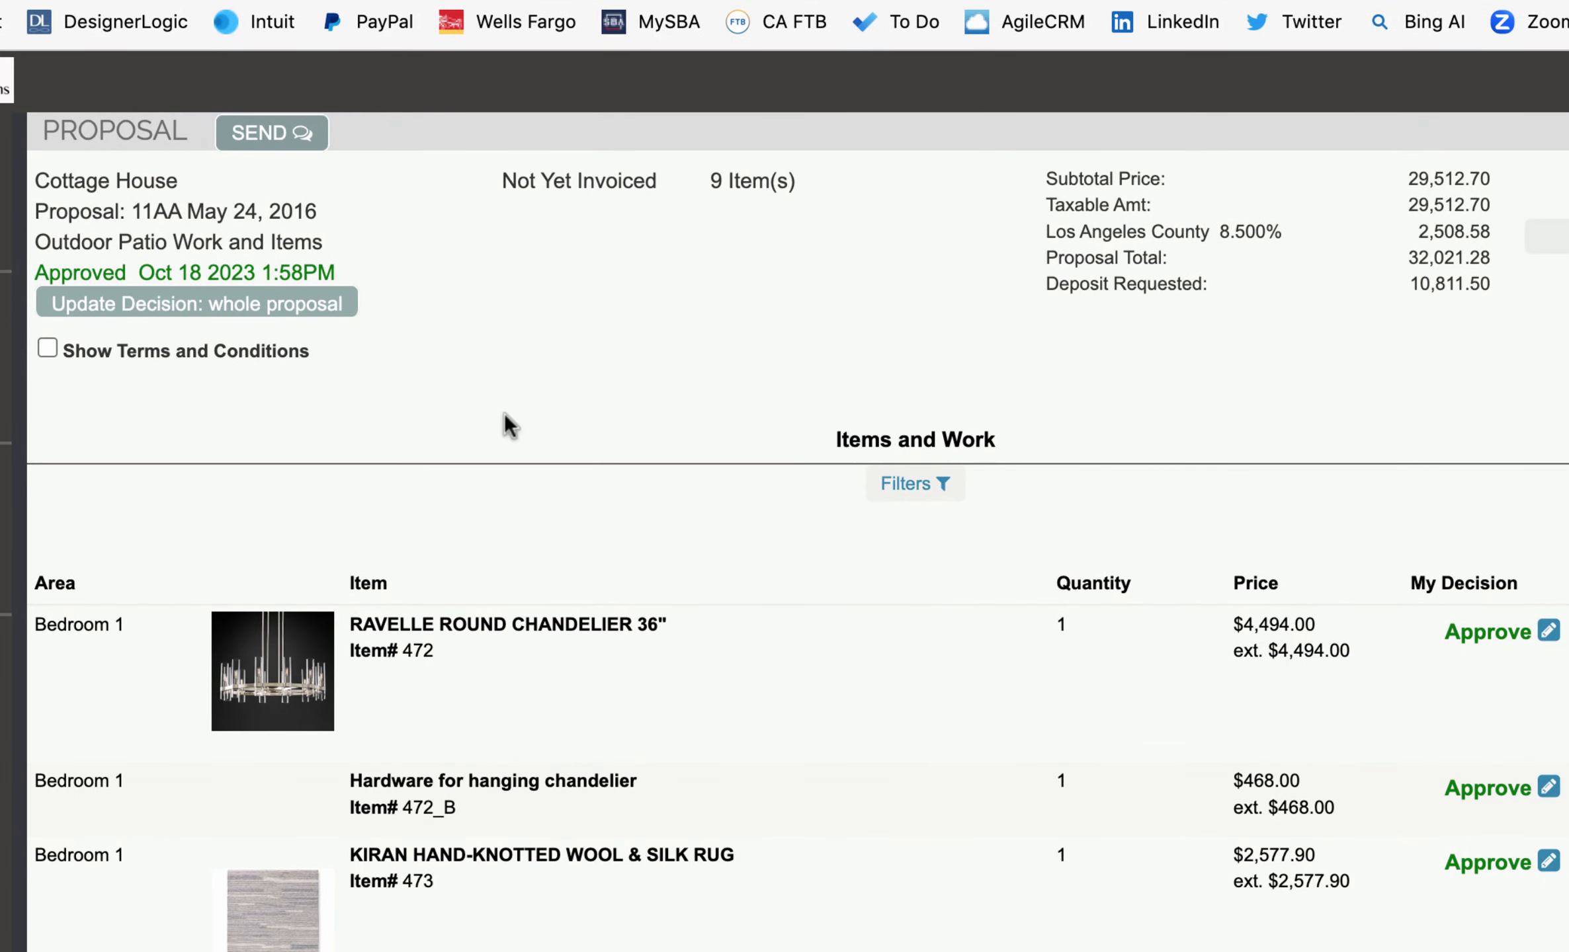
- Switch to the designer view in Chrome, reload the published proposals, and check the client decision for #11AA
mouse_move(719, 929)
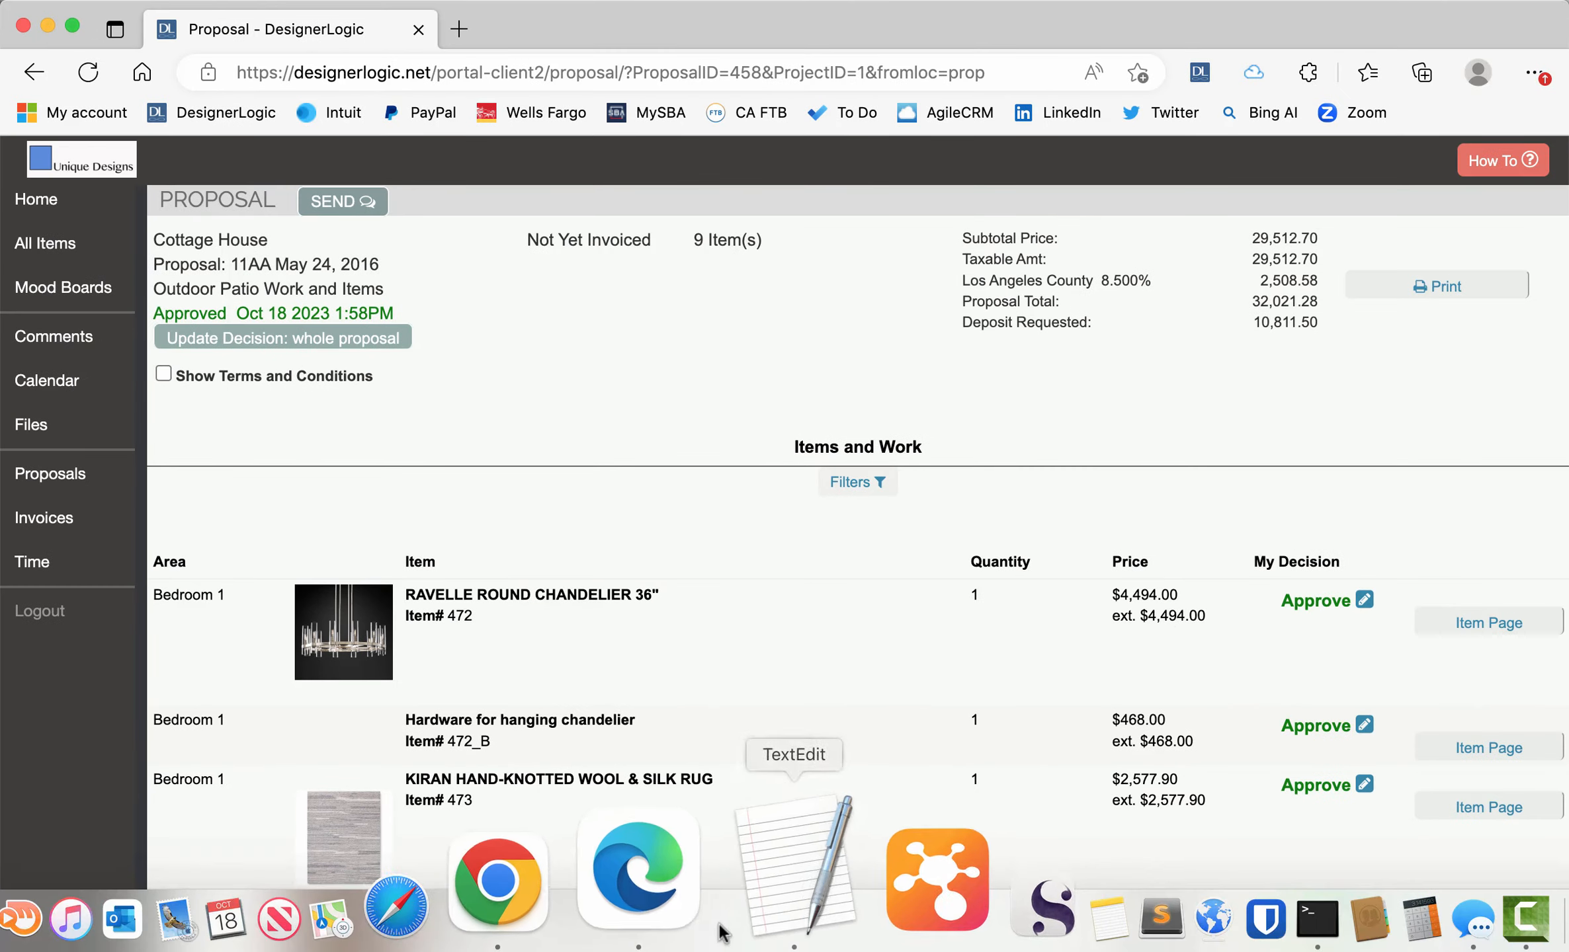
left_click(647, 875)
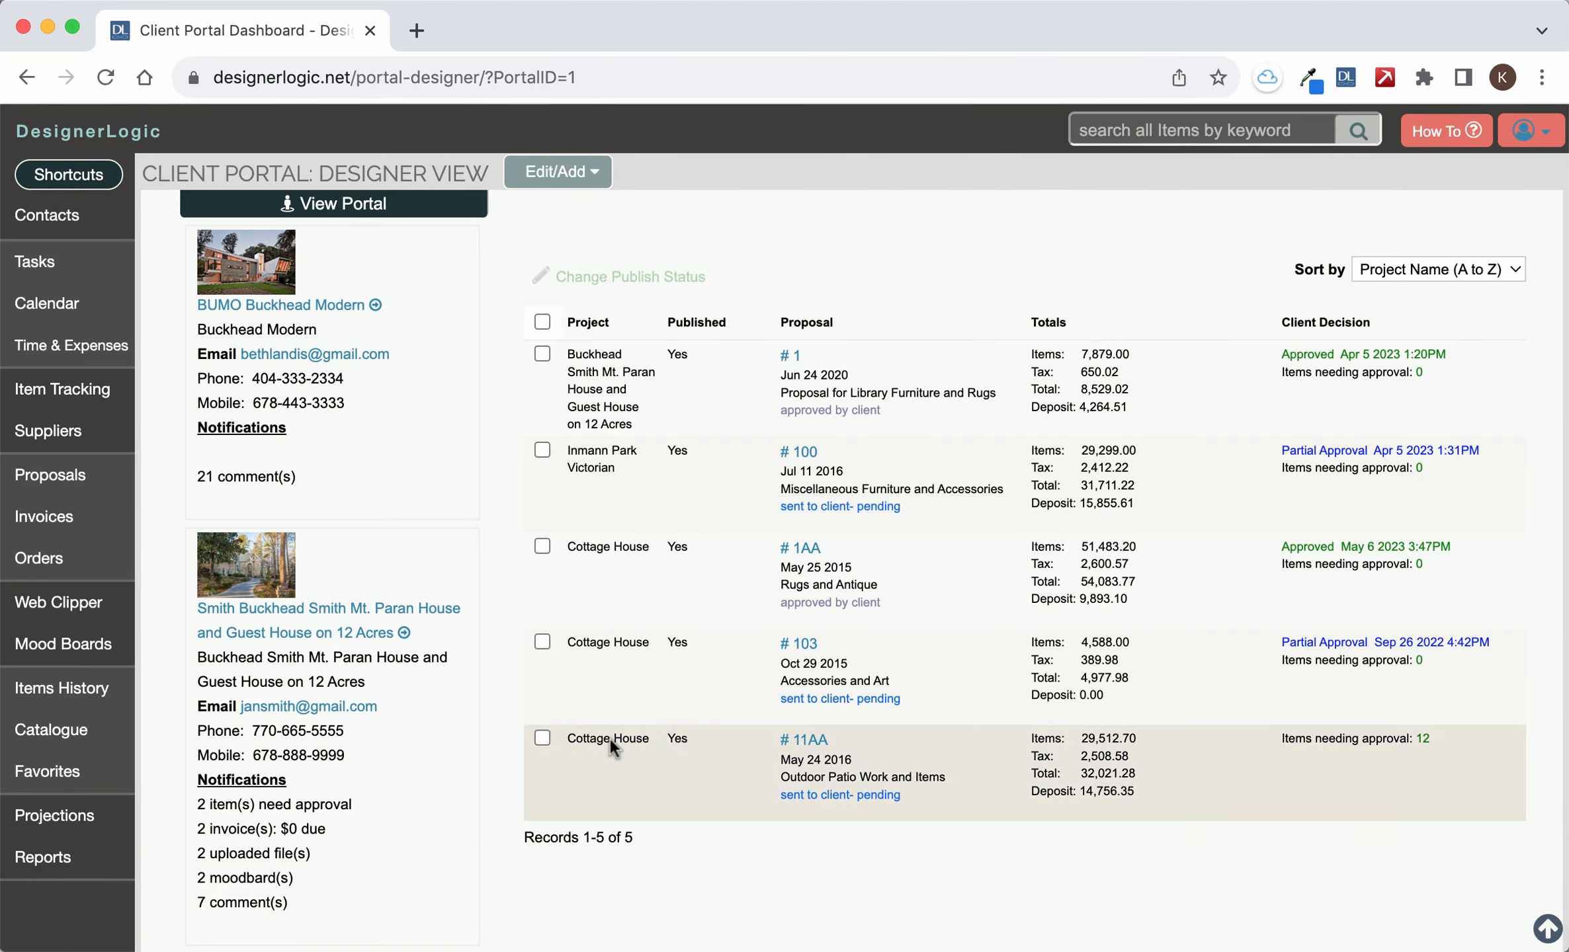
scroll(645, 670, "down", 3)
scroll(645, 670, "up", 3)
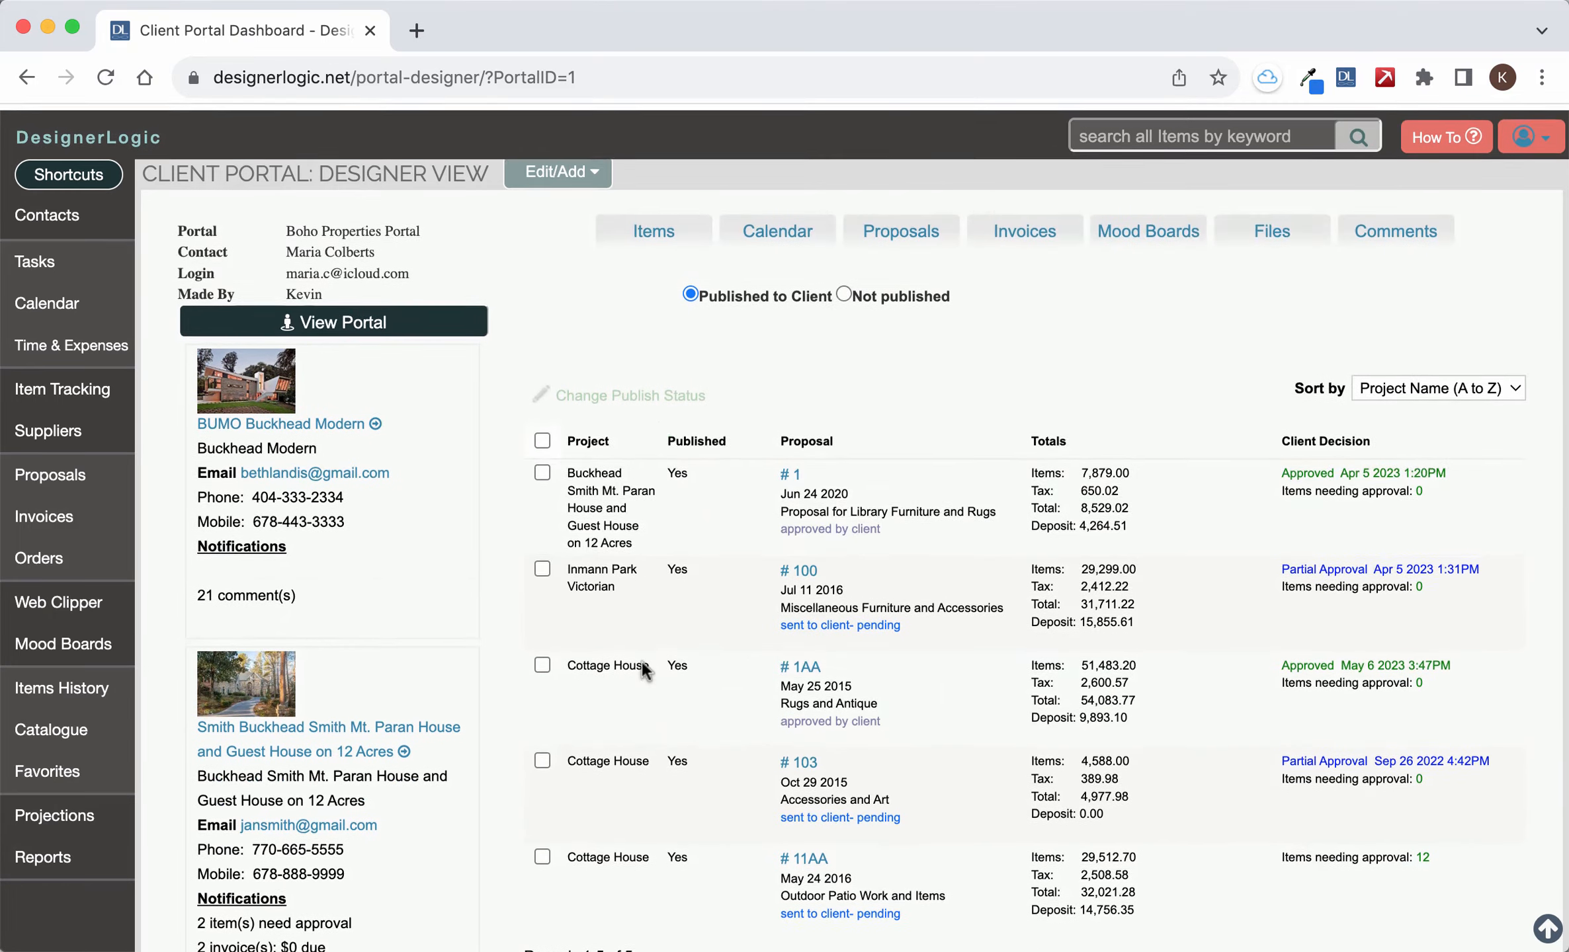
left_click(917, 231)
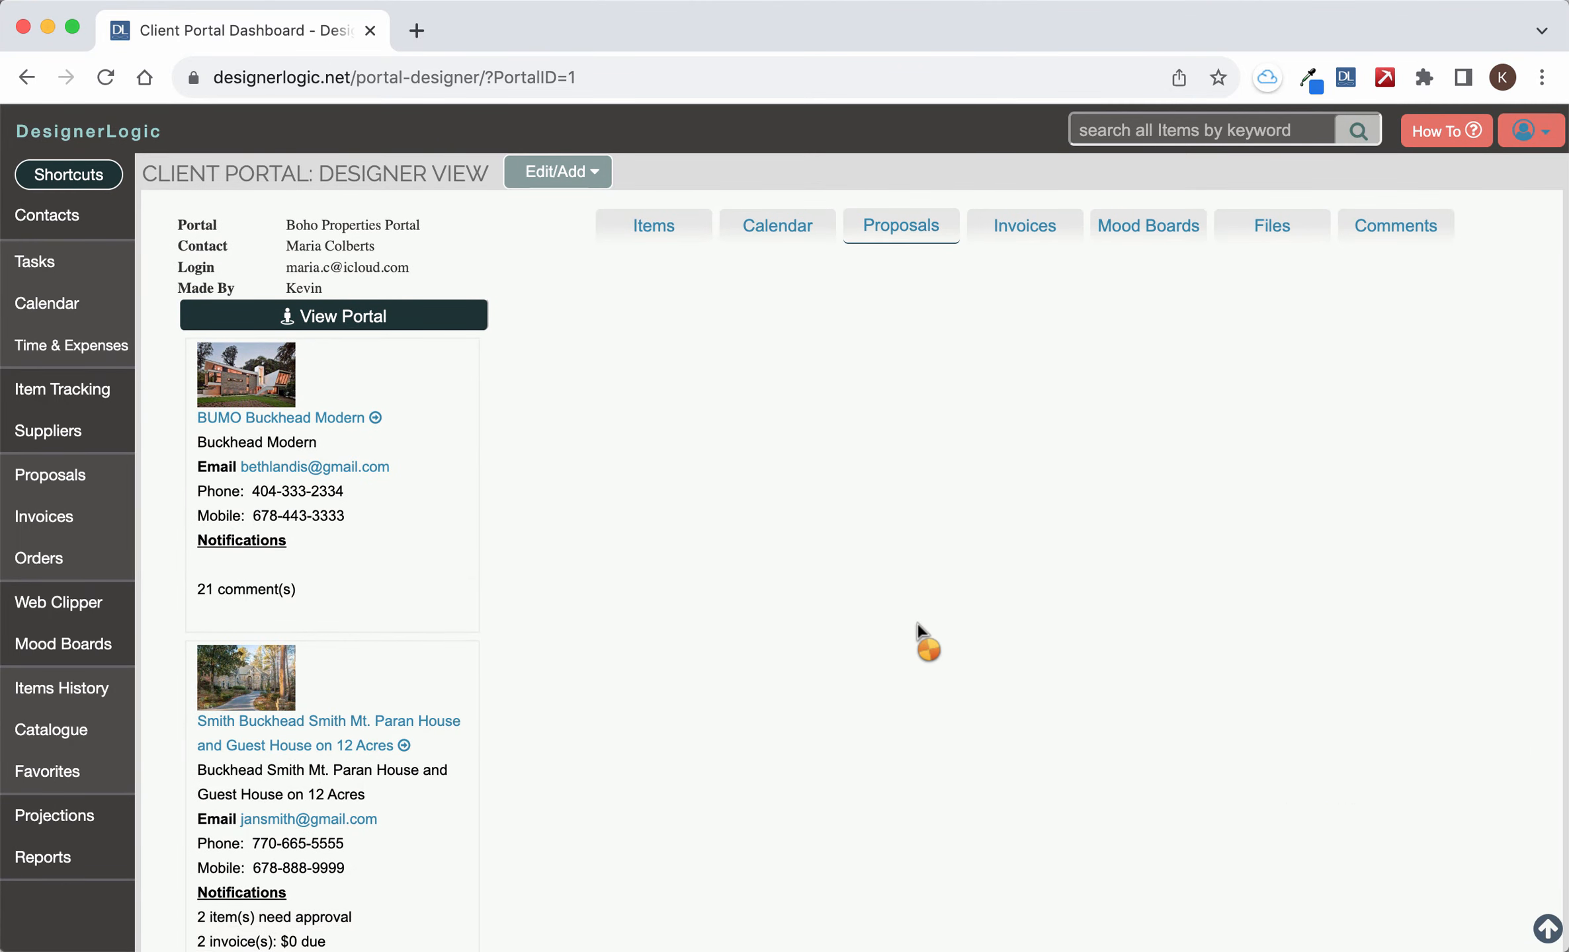
scroll(914, 620, "down", 3)
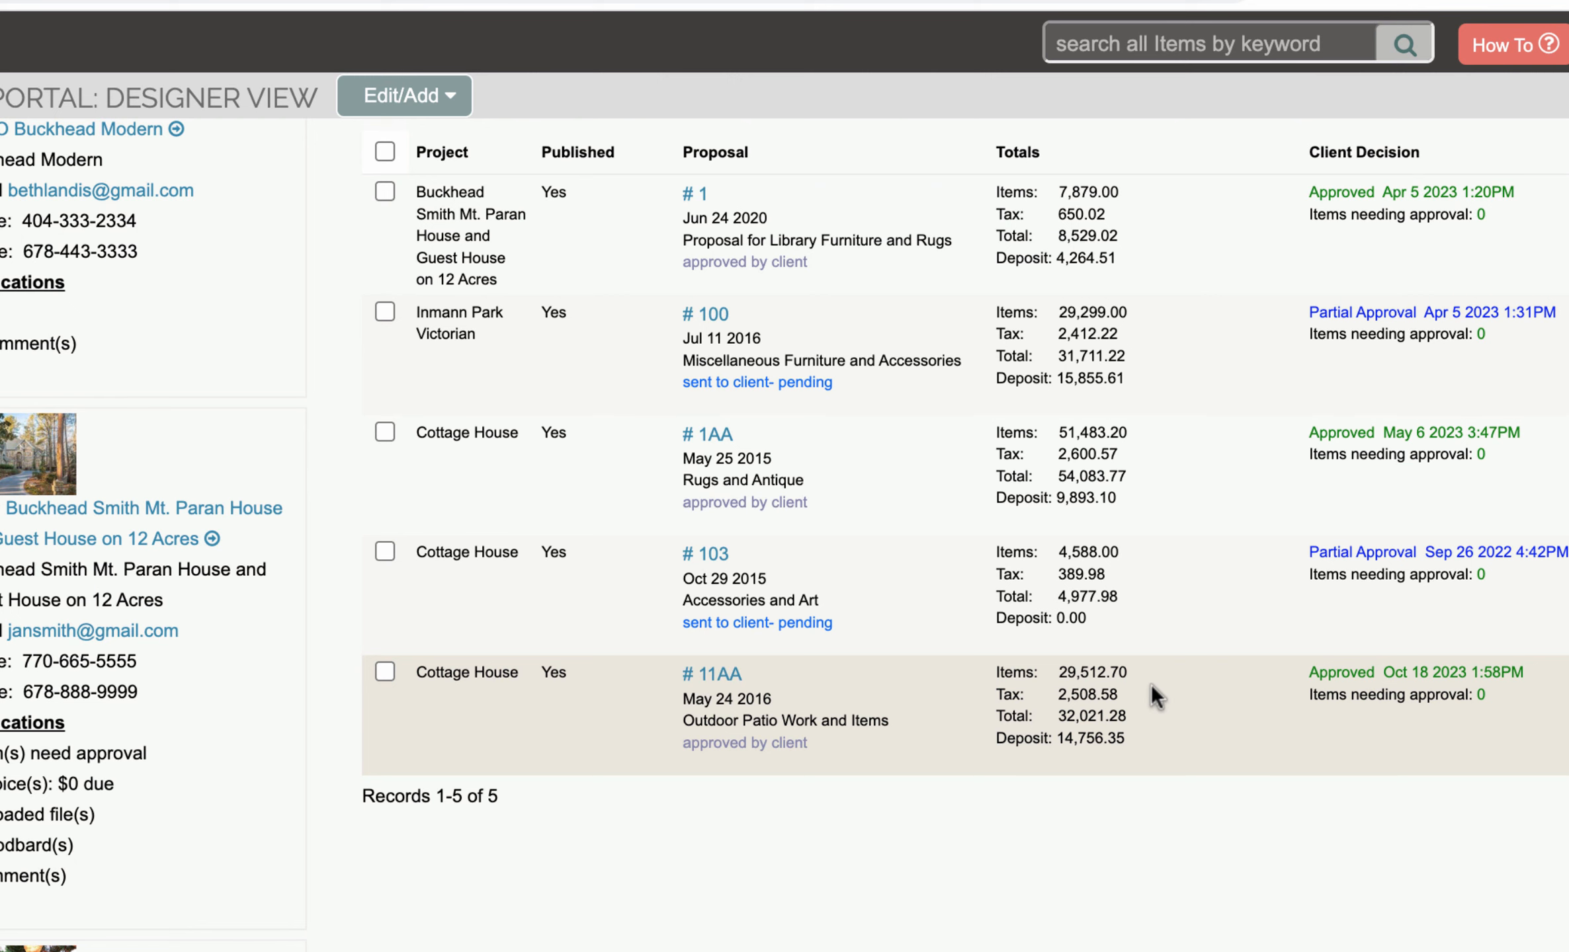
left_click_drag(1439, 659, 1526, 669)
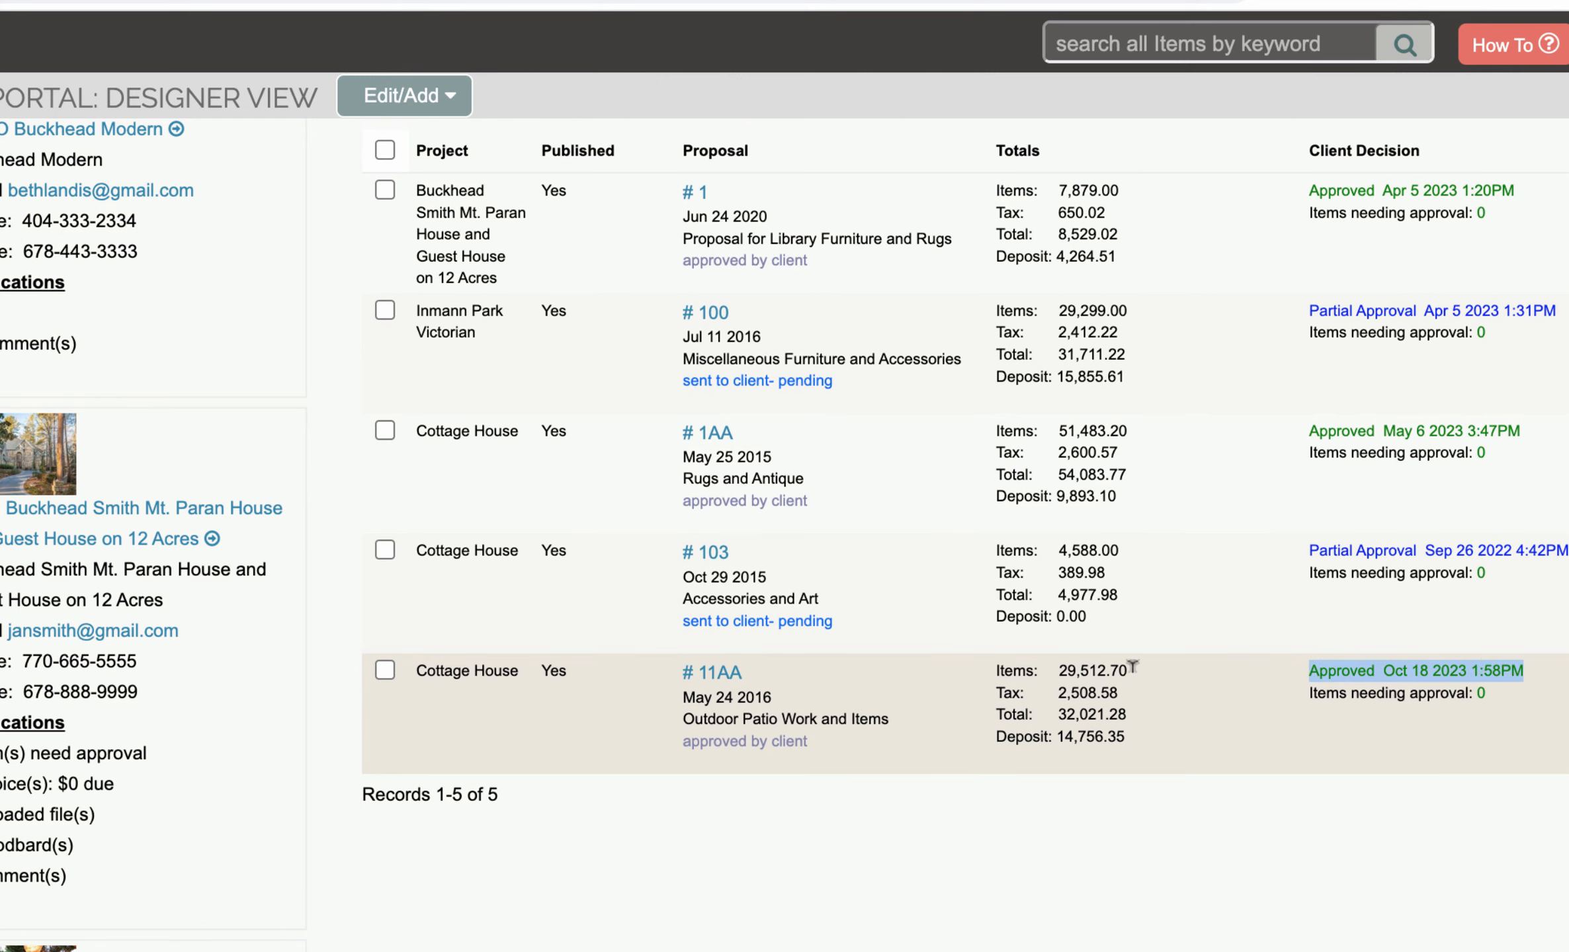
- Open proposal #11AA, review its approval status, client decision, client input and item decisions, and close it
left_click(711, 670)
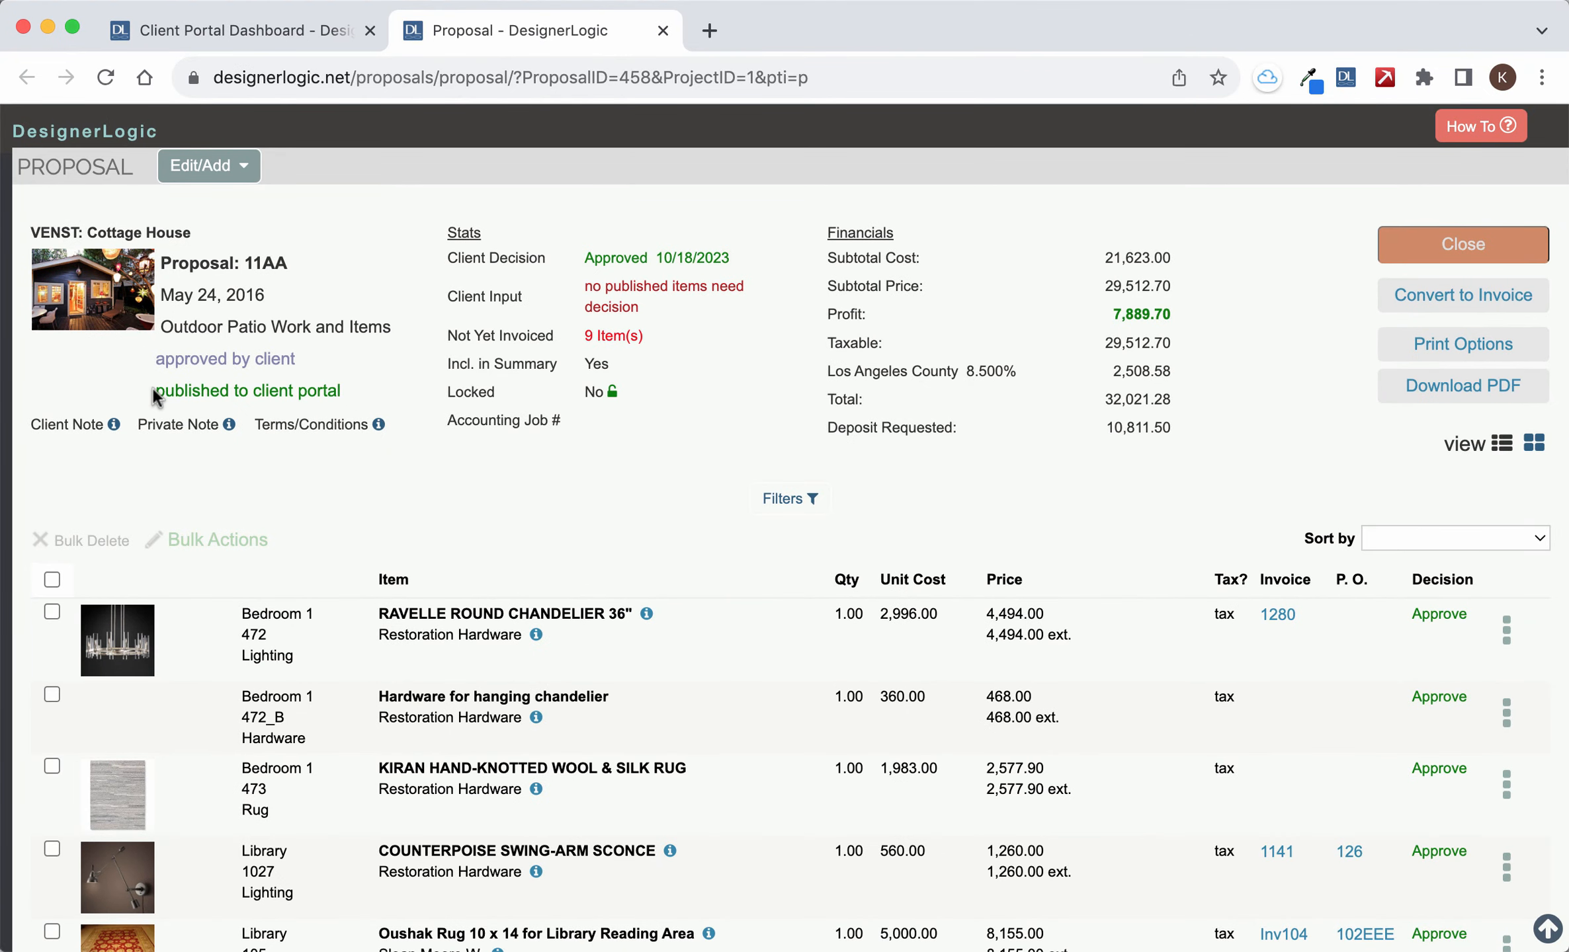
left_click_drag(156, 358, 348, 370)
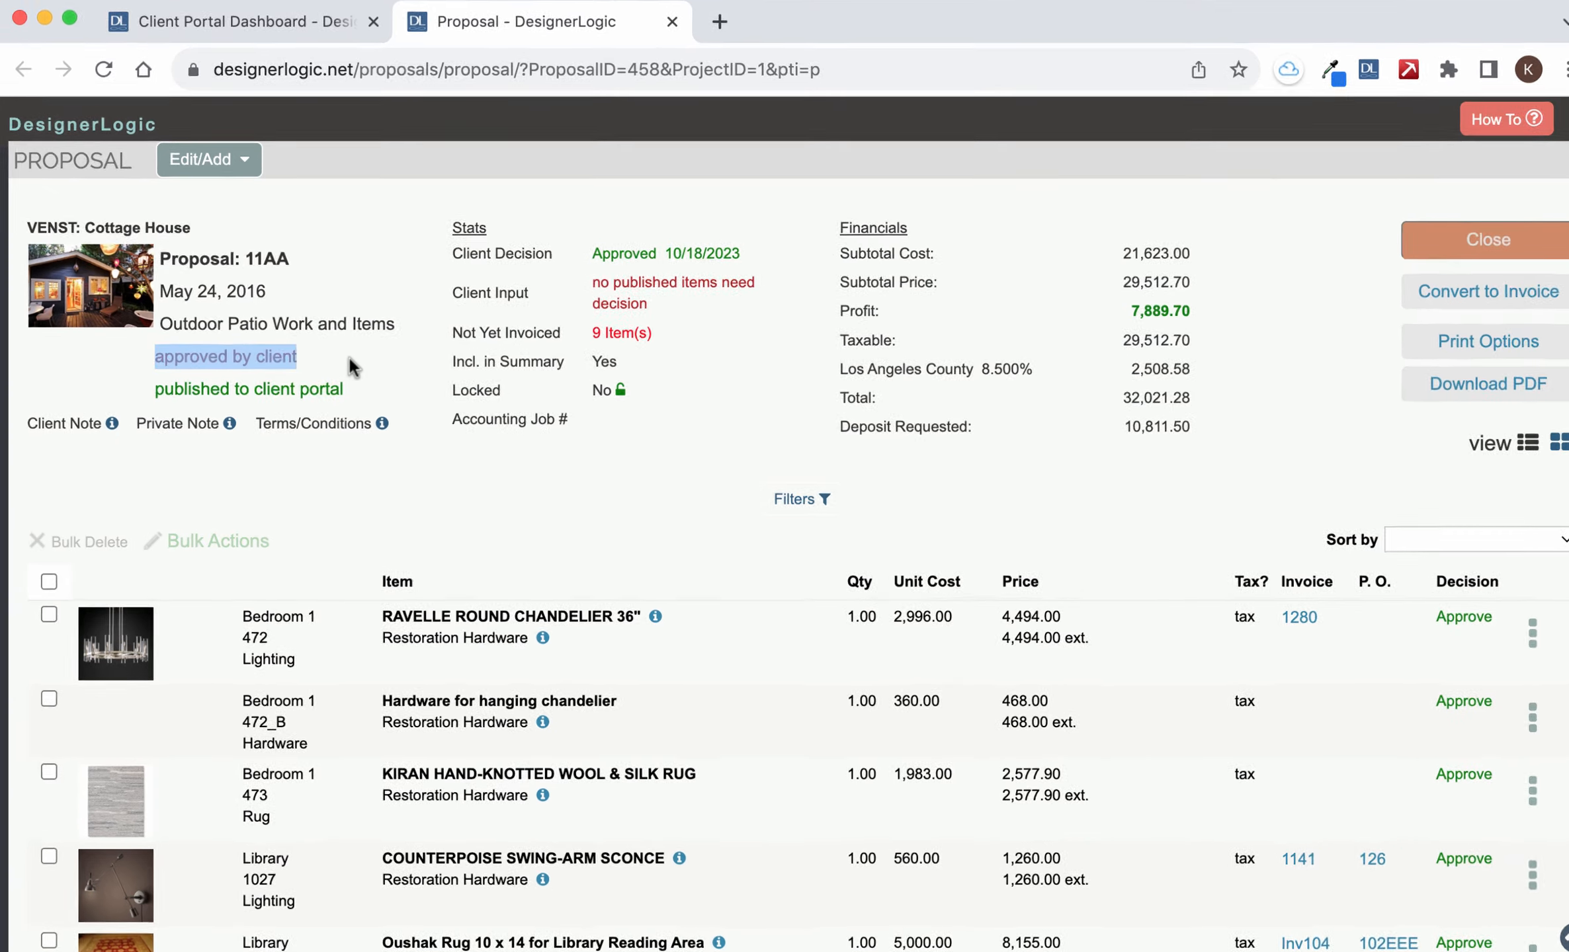
left_click(594, 241)
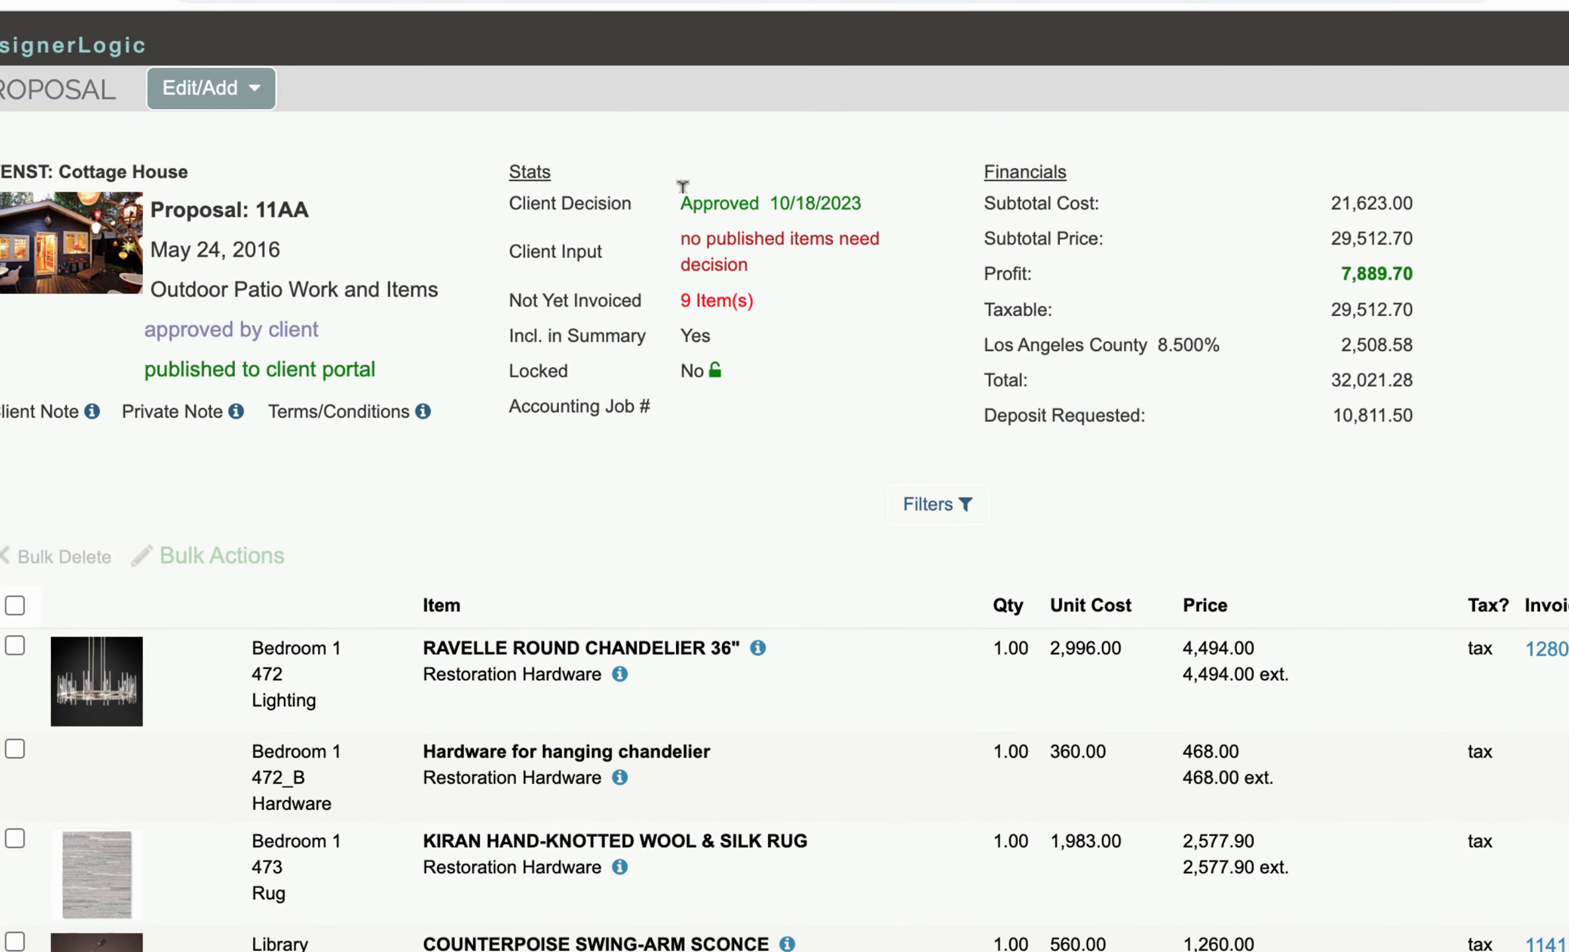
left_click_drag(682, 187, 883, 242)
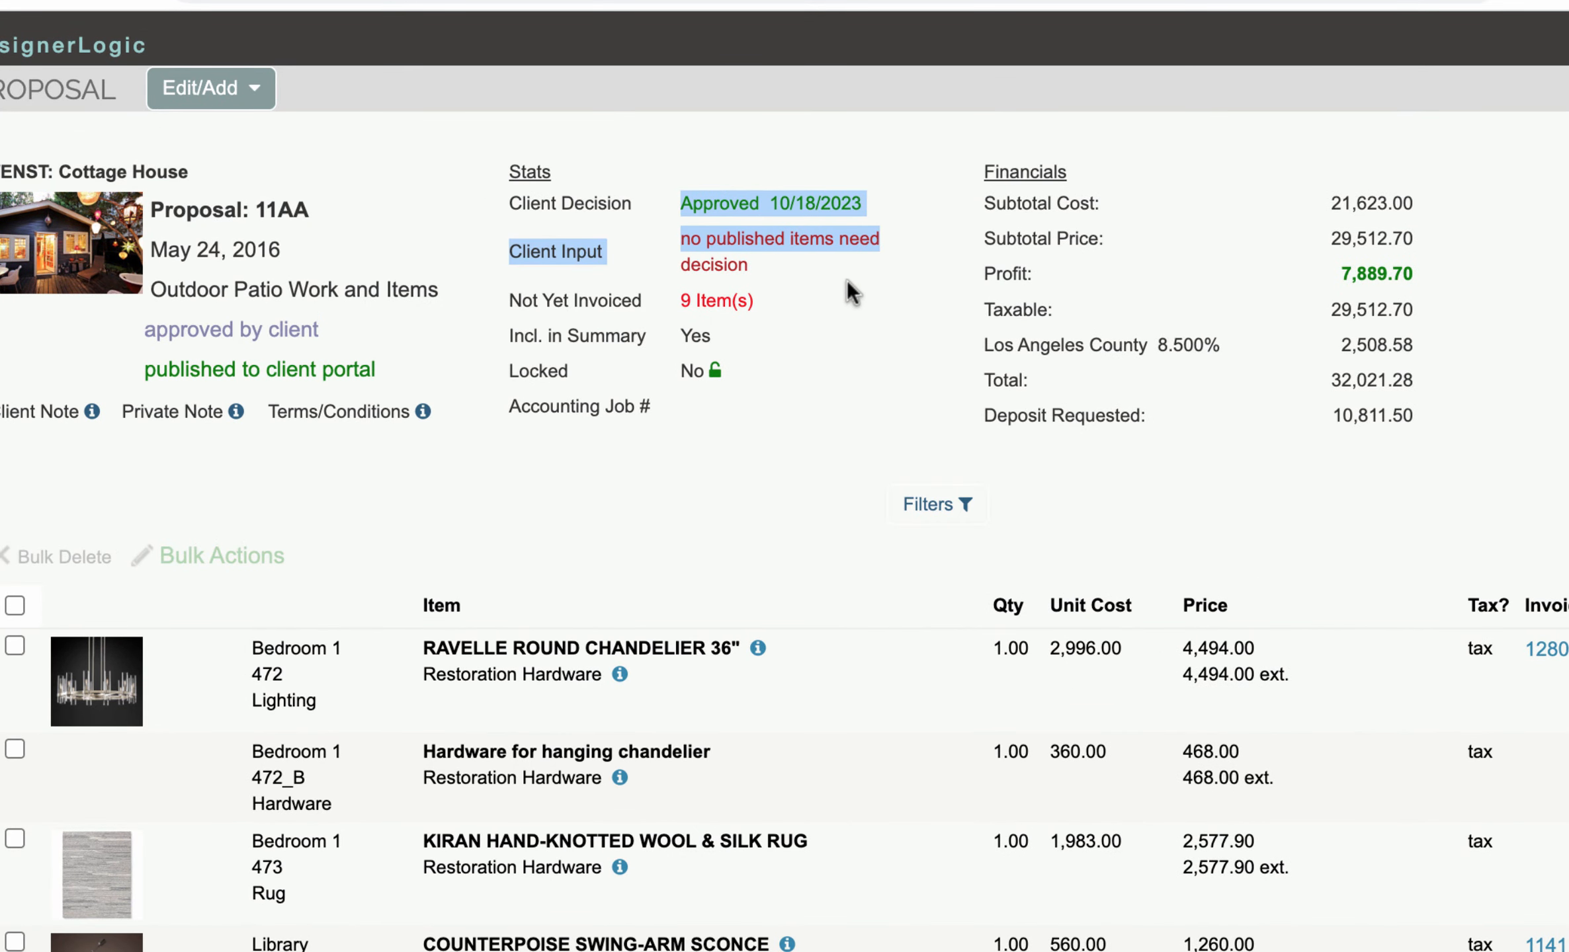
scroll(917, 508, "down", 5)
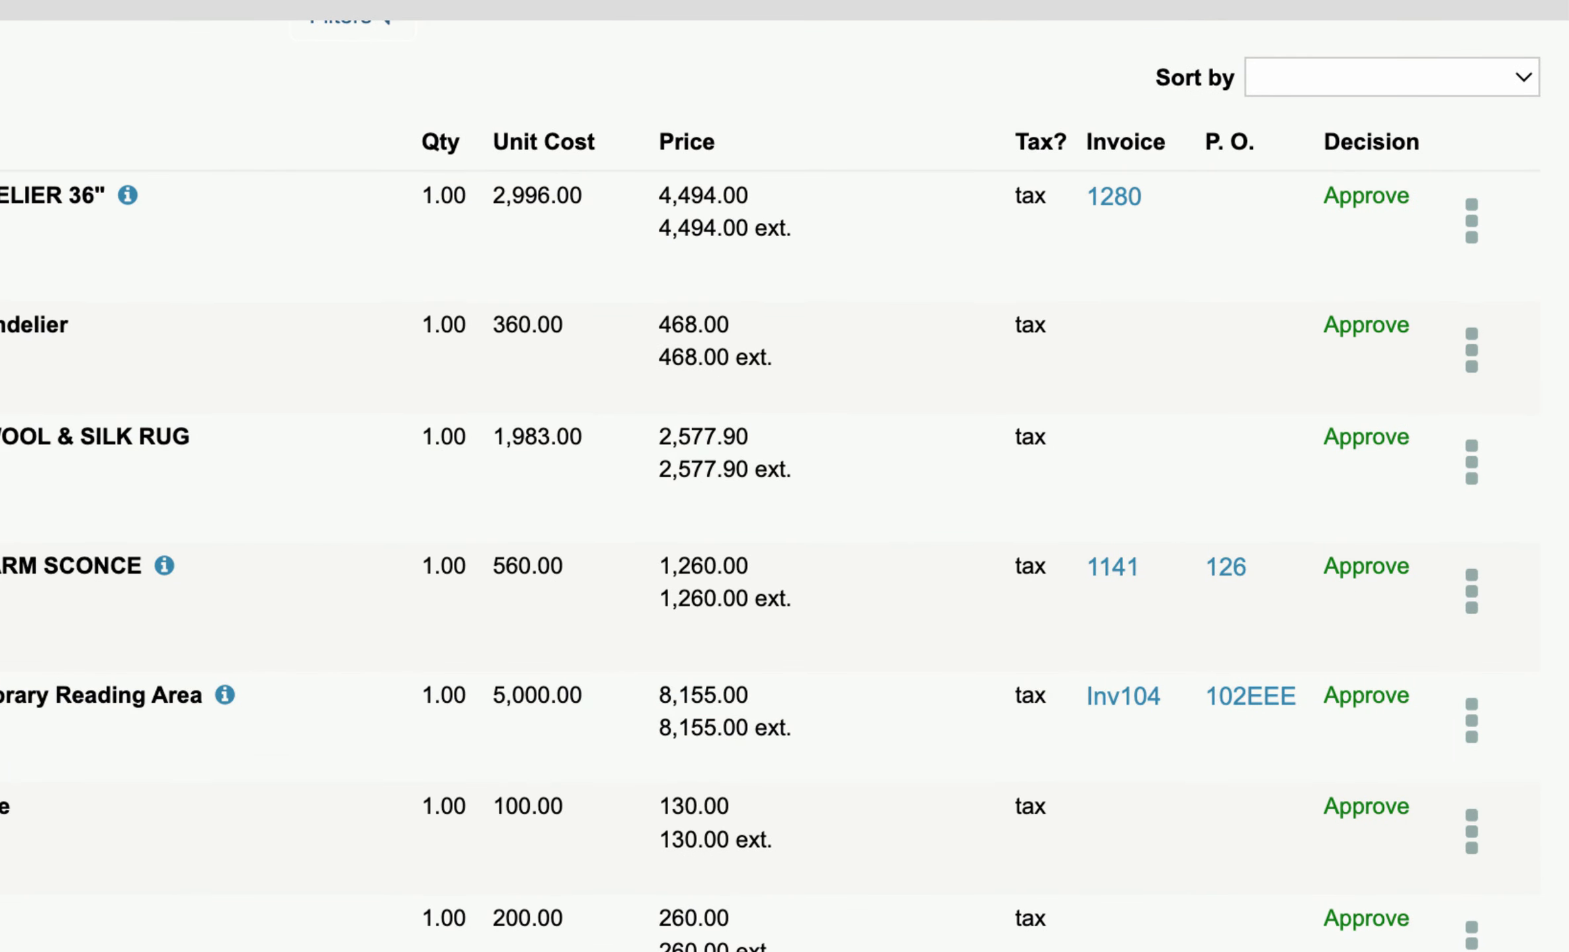
scroll(1349, 880, "up", 8)
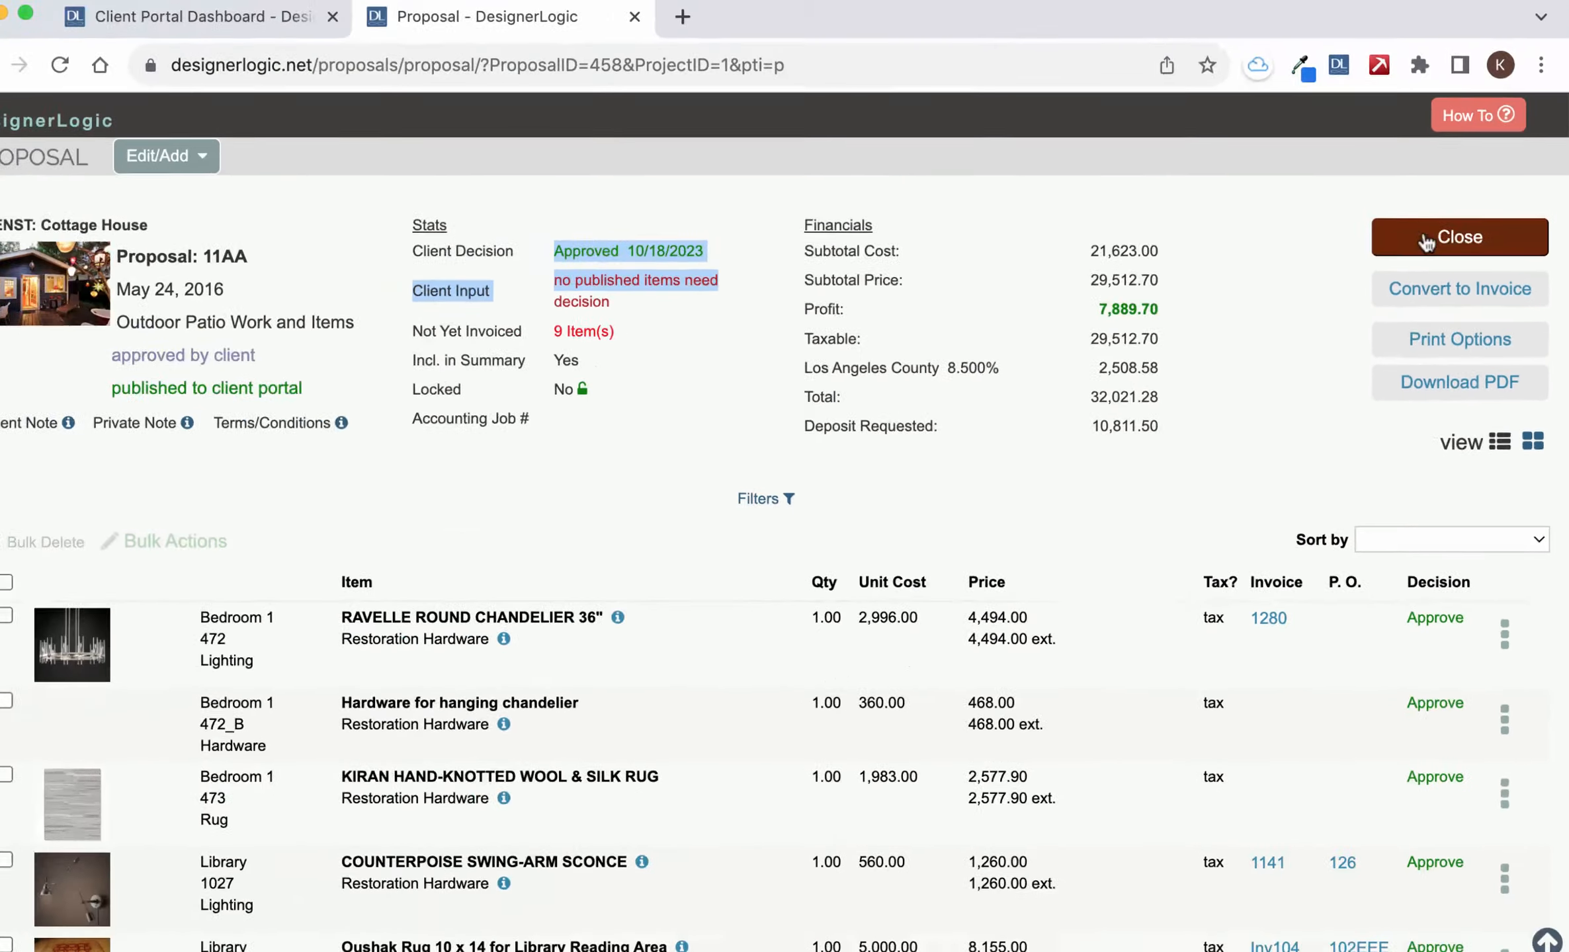
left_click(1417, 143)
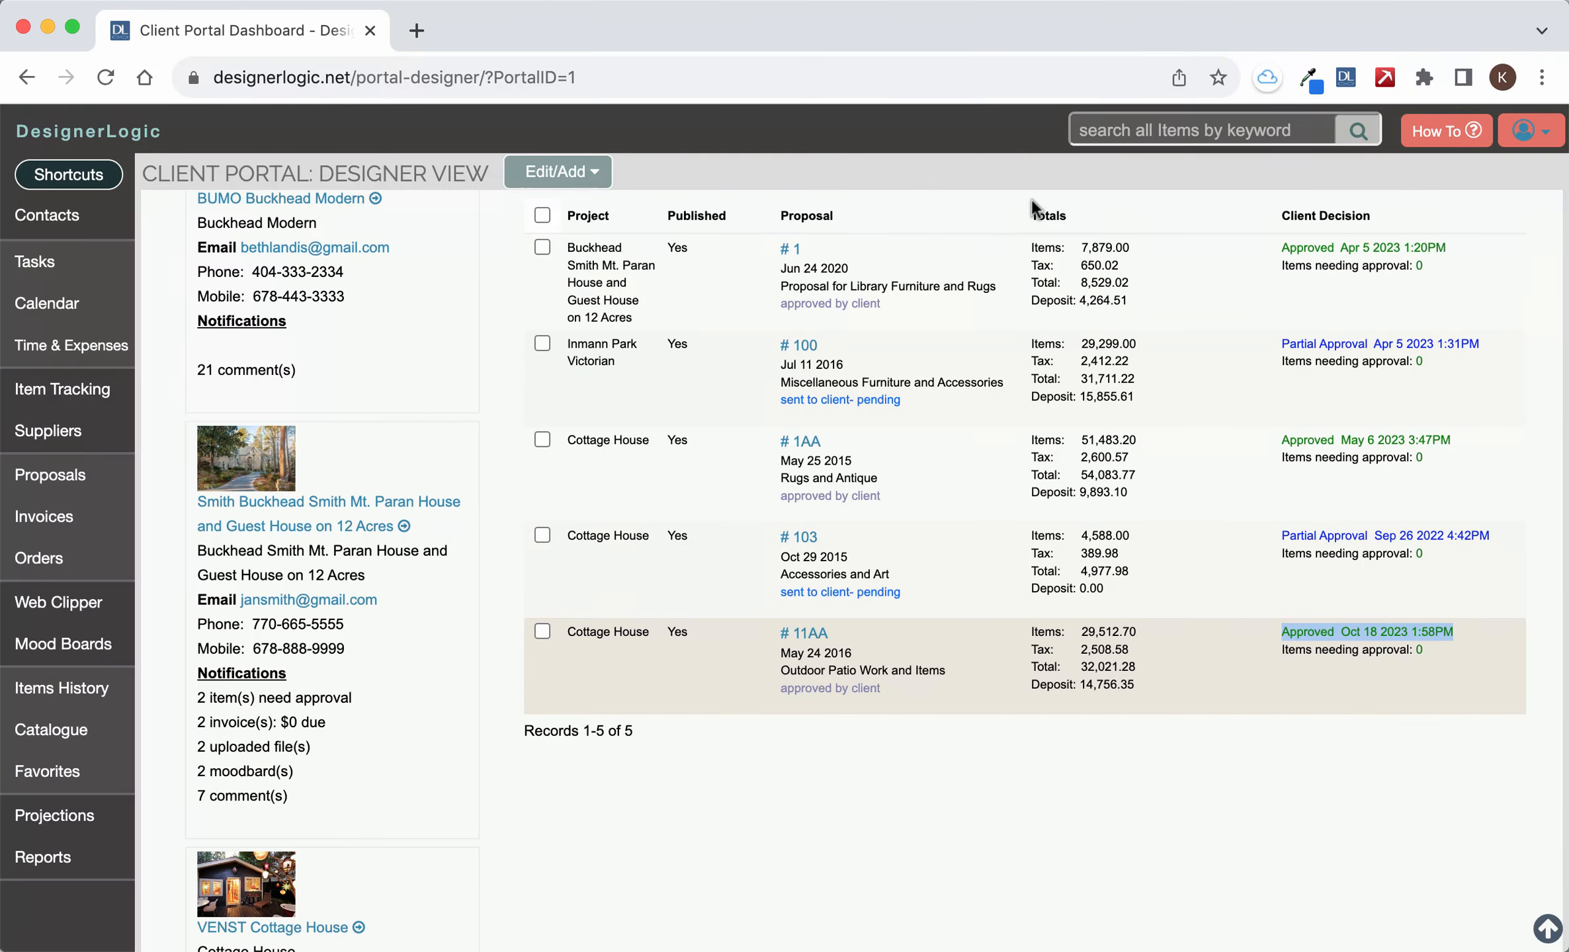
- Select proposal #11AA and review how to unpublish it by clearing the publish option in Change Publish Status, cancelling without updating
scroll(764, 691, "up", 3)
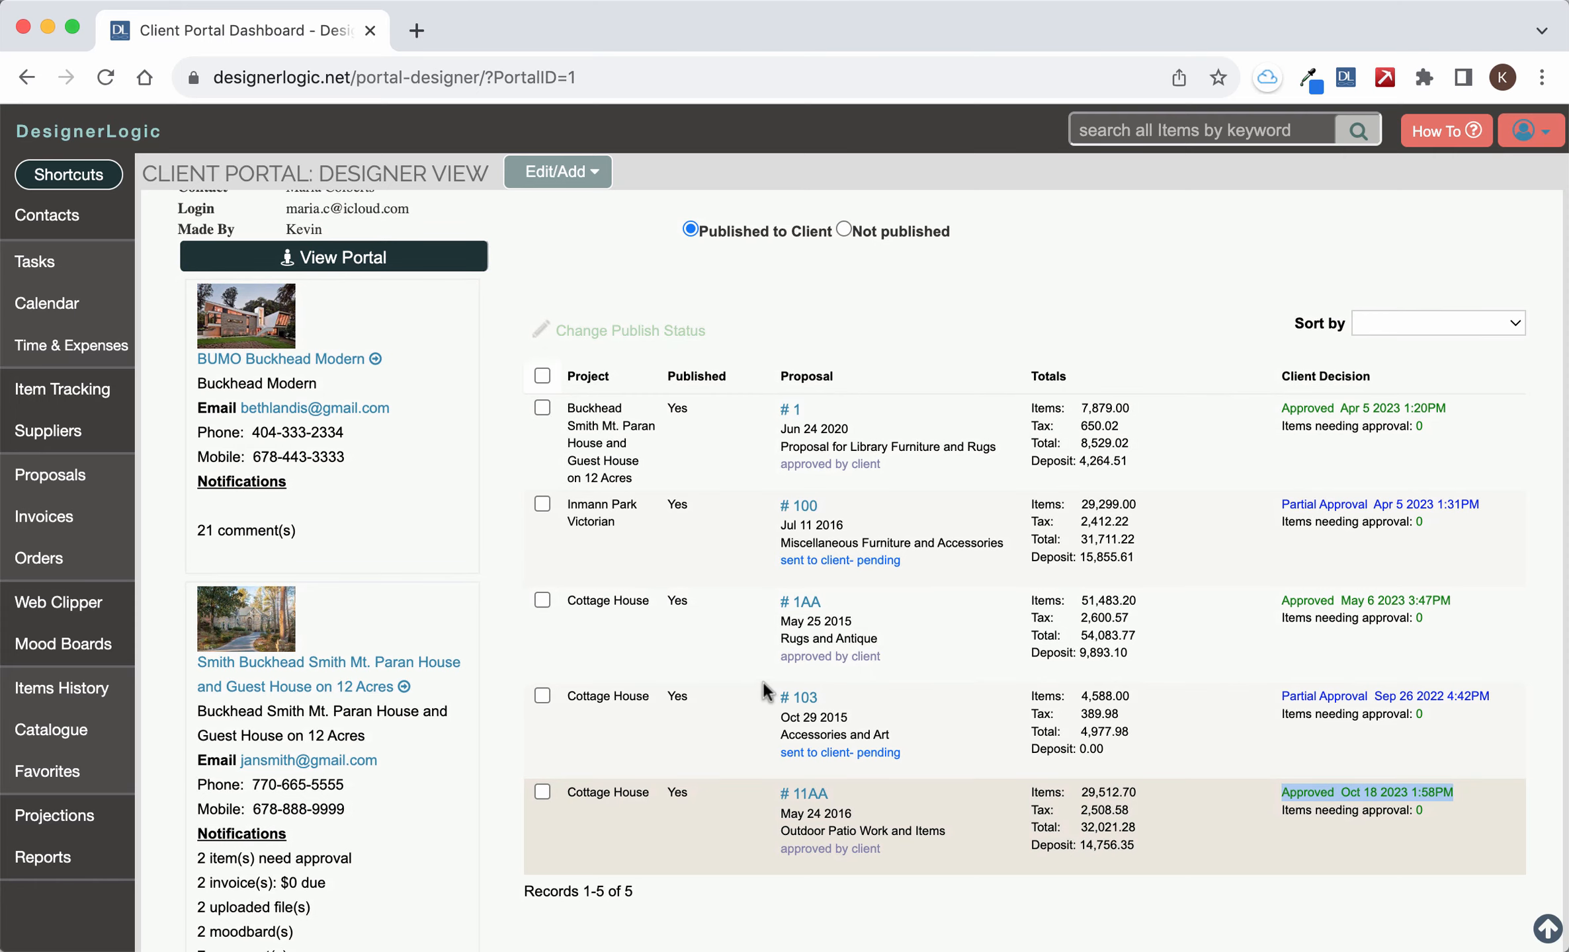
scroll(765, 691, "up", 1)
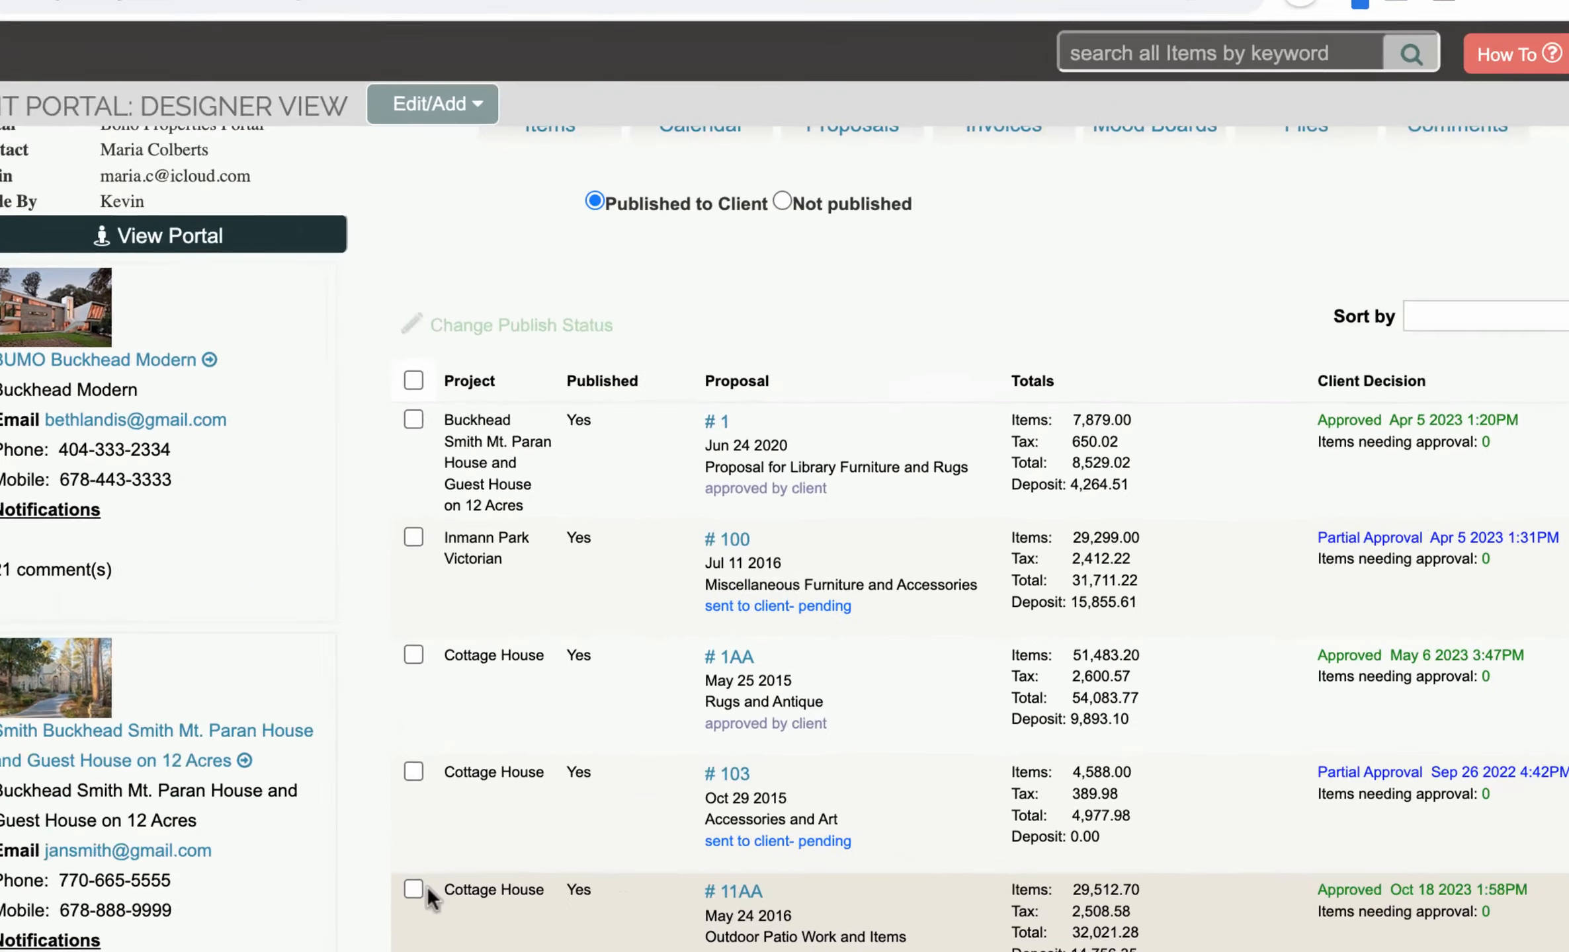
left_click(412, 890)
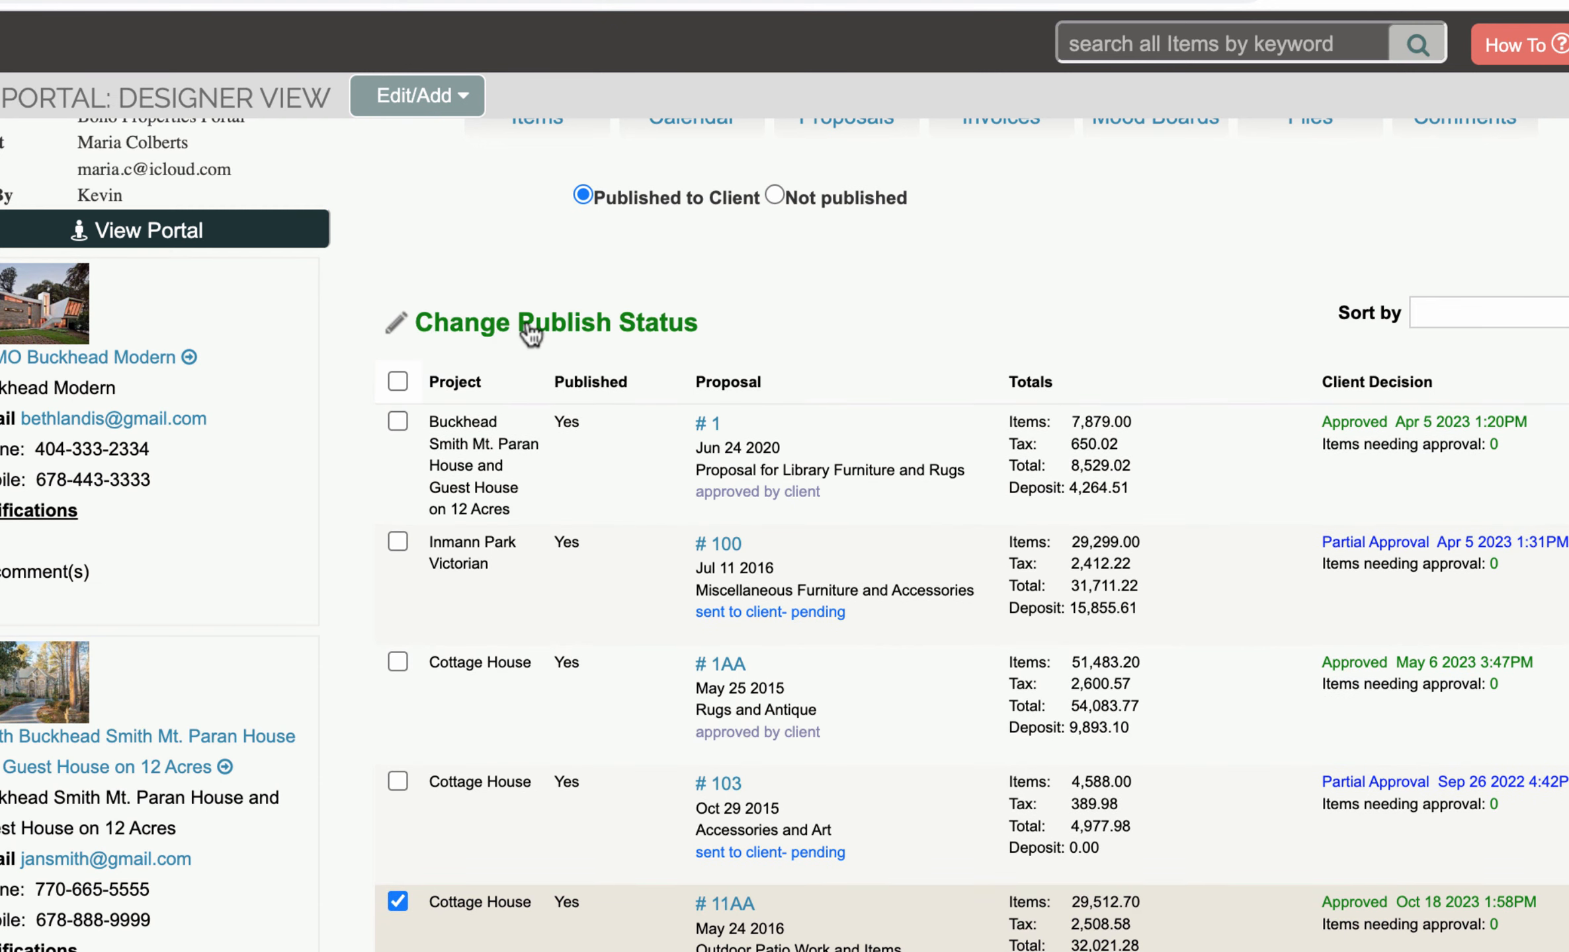
left_click(602, 327)
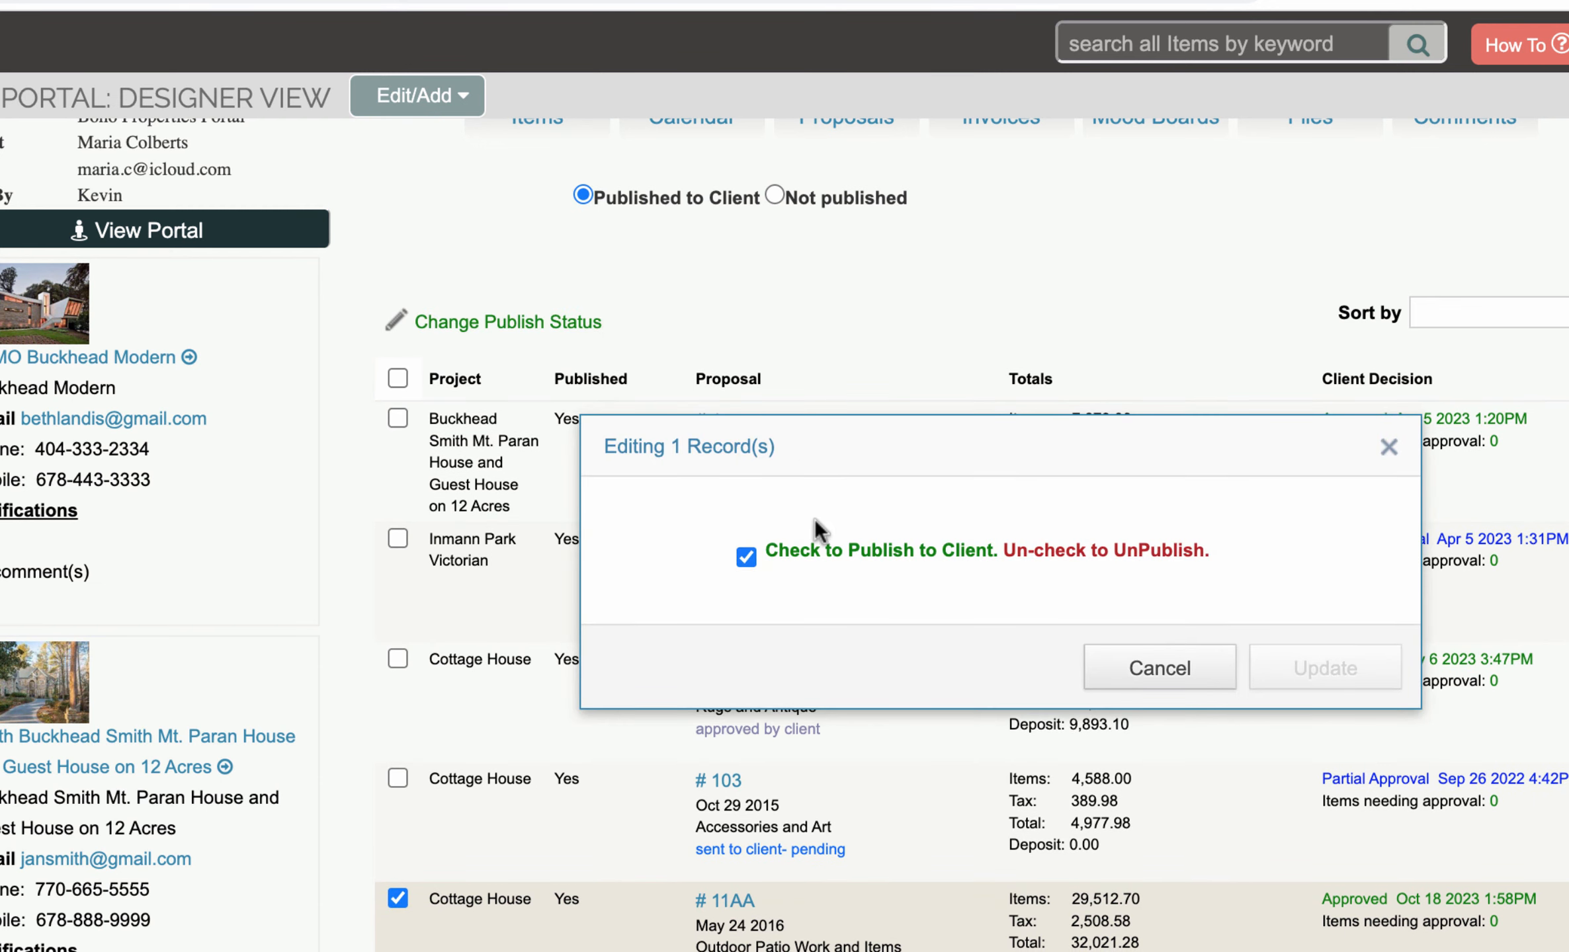
left_click_drag(1001, 549, 1215, 557)
left_click(744, 557)
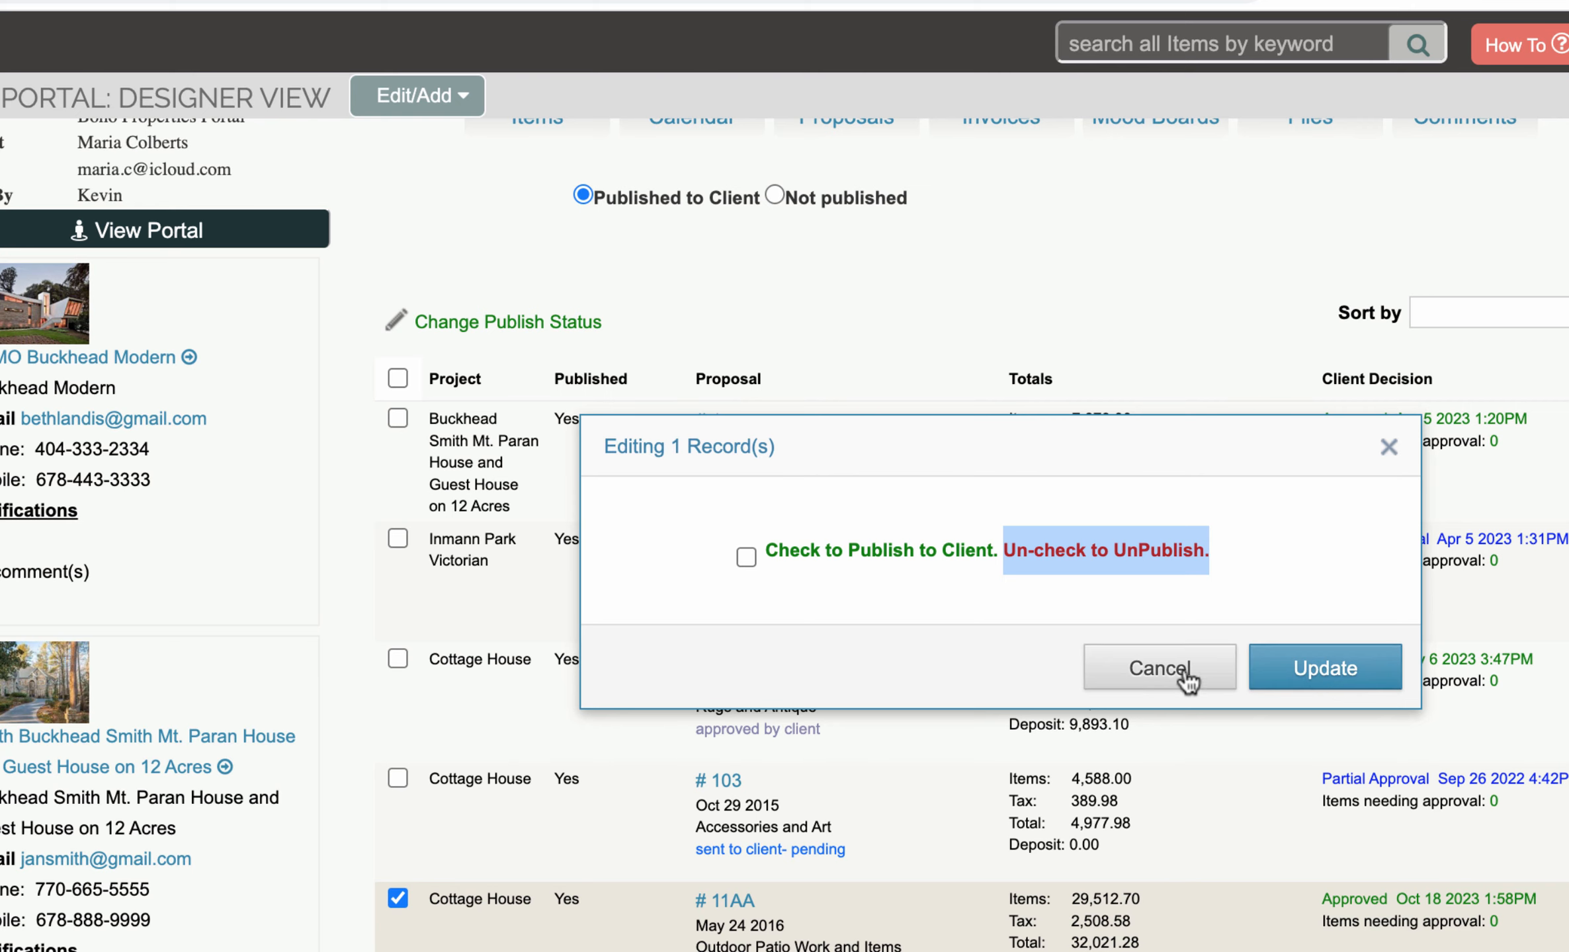
left_click(1164, 669)
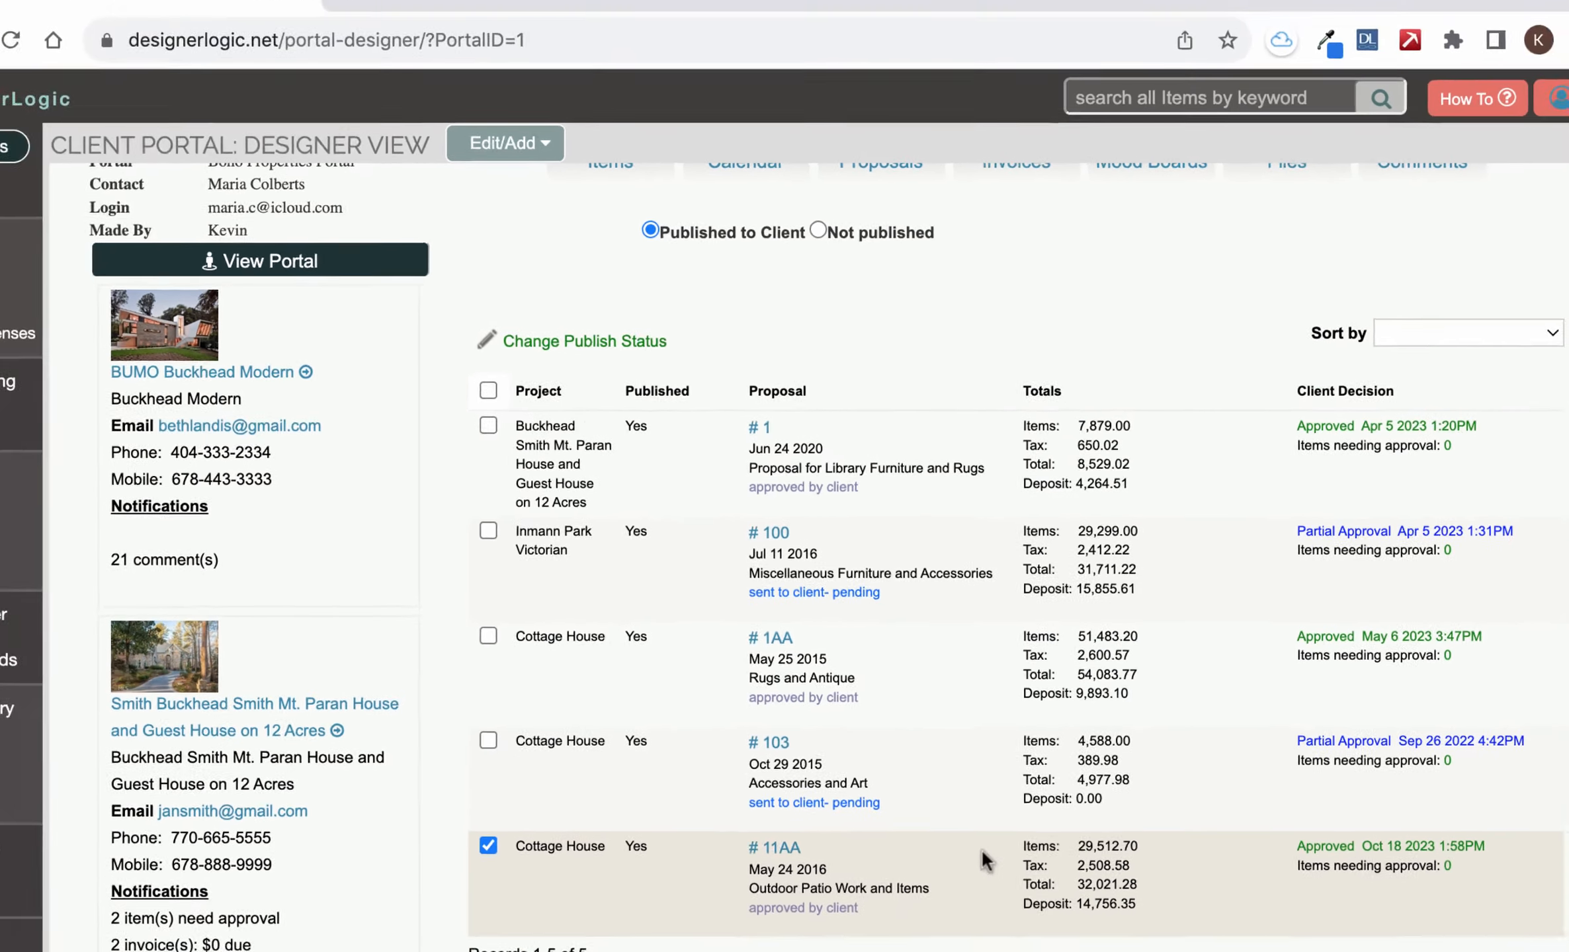